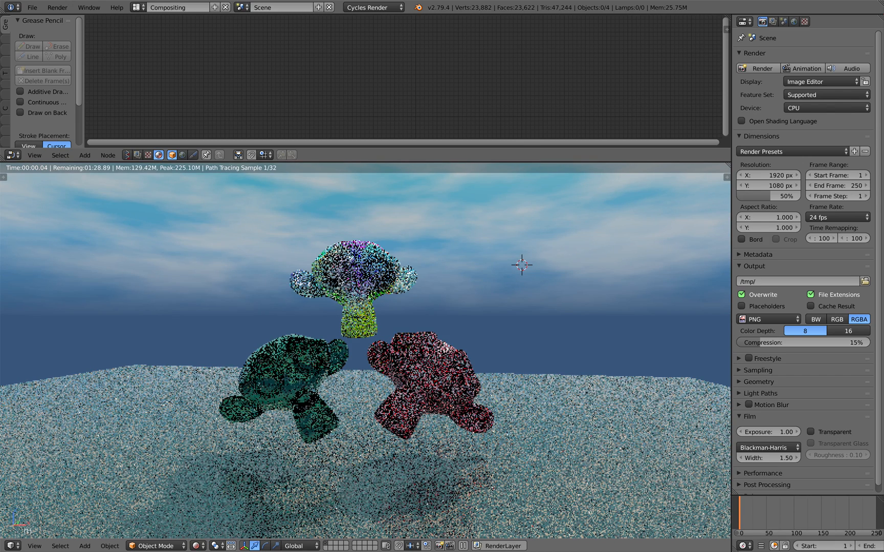
- Open the user preferences and enlarge the window to view the Dynamic Sky add-on details
left_click(32, 7)
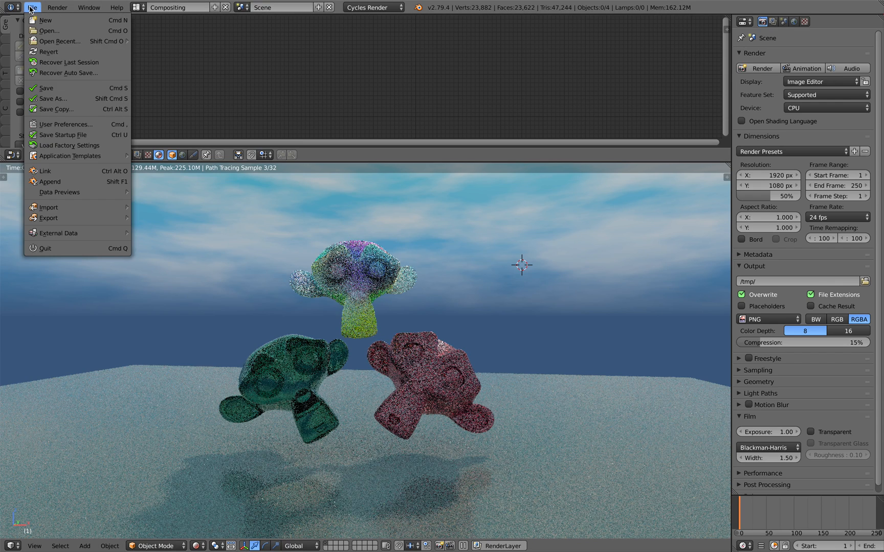
left_click(80, 123)
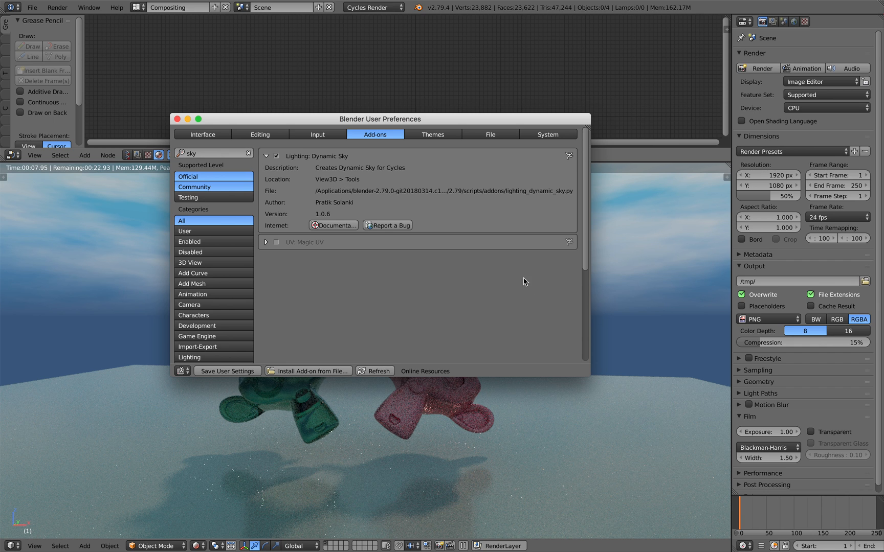
left_click_drag(590, 376, 621, 424)
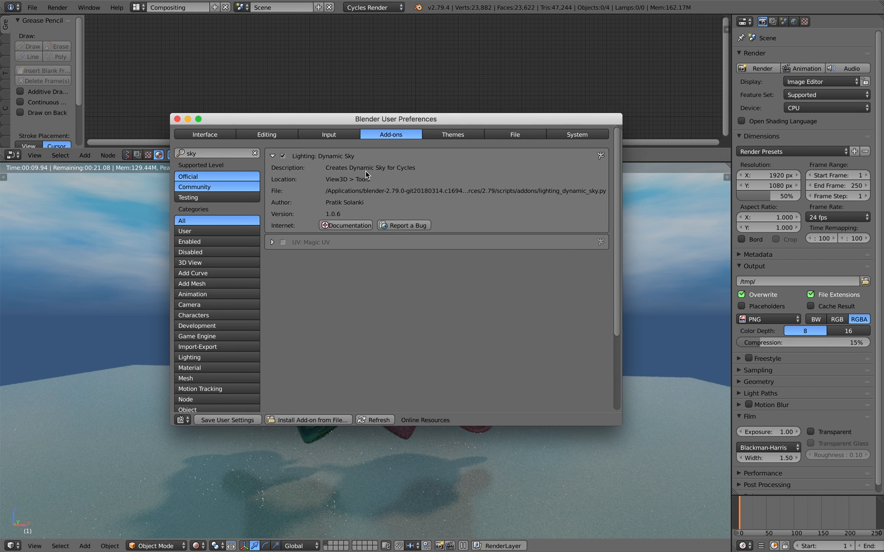
- Clear the add-on filter, search the add-ons again for "sky", and close the preferences
left_click(253, 152)
left_click(285, 136)
left_click(330, 135)
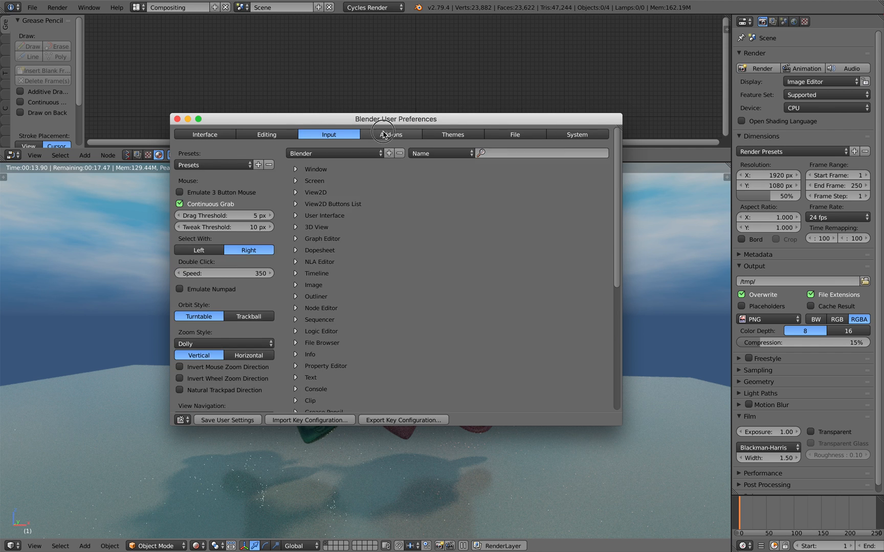
left_click(385, 134)
left_click(252, 153)
left_click(241, 154)
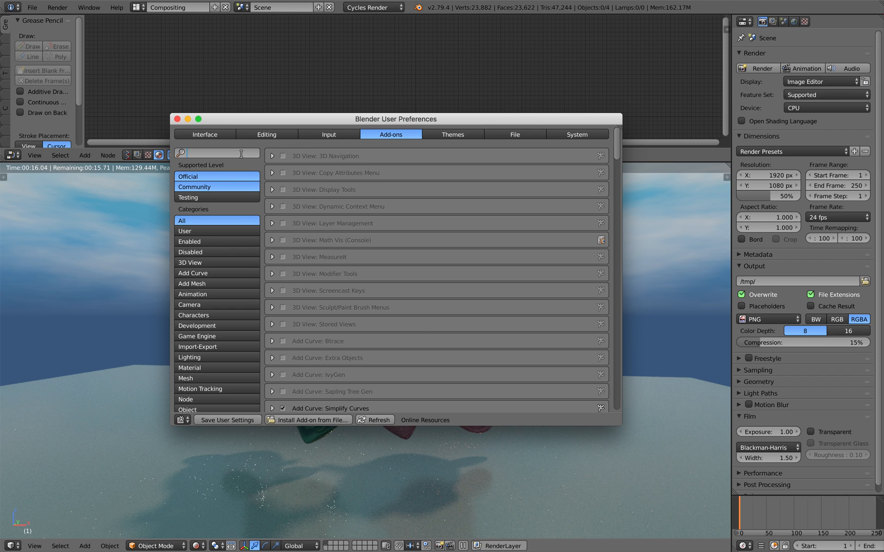
type("sky")
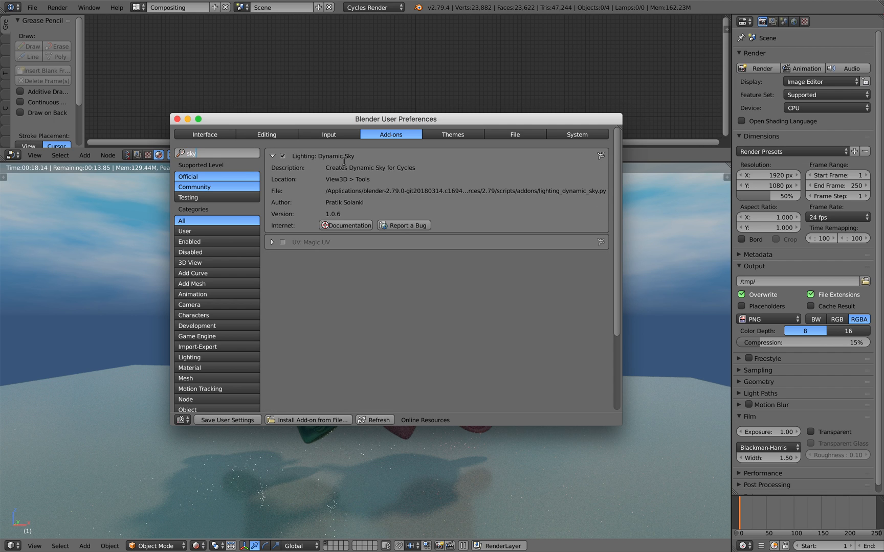
left_click(177, 119)
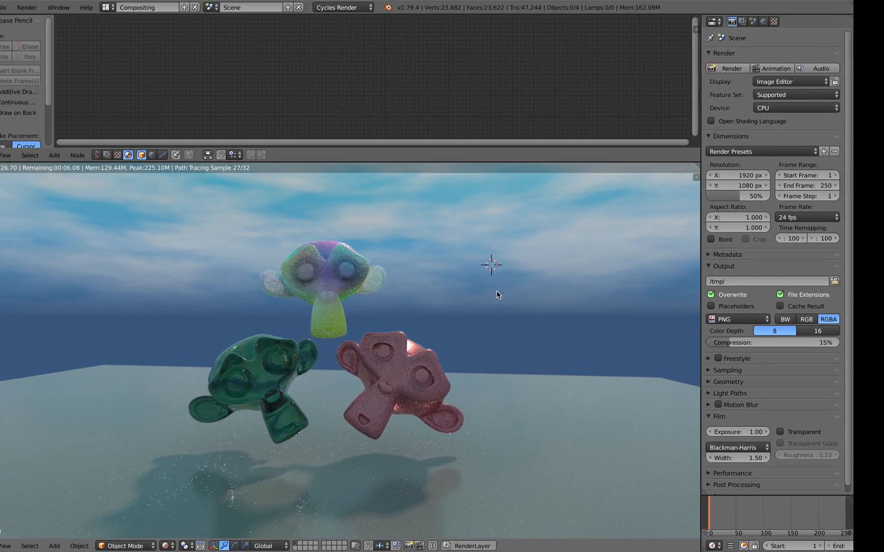
- Delete the floor cube beneath the three monkey heads
middle_click_drag(468, 312, 448, 288)
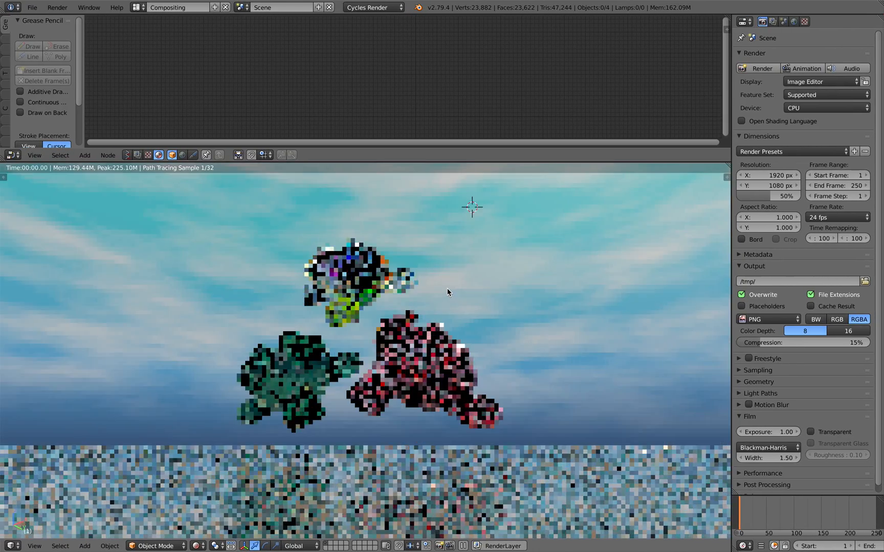
middle_click_drag(416, 316, 433, 358)
middle_click_drag(491, 266, 457, 247)
scroll(451, 246, "down", 4)
right_click(494, 379)
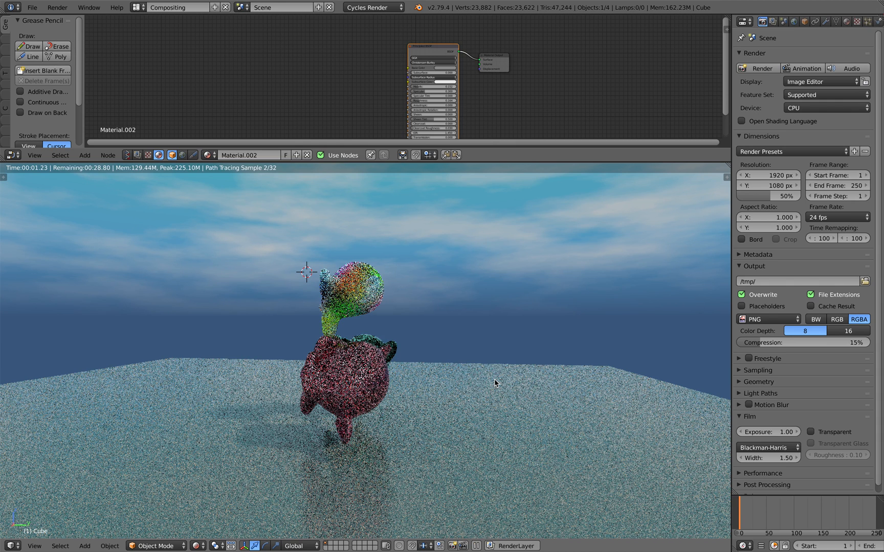
key("x")
left_click(493, 379)
middle_click_drag(408, 341, 502, 310)
middle_click_drag(428, 364, 469, 399)
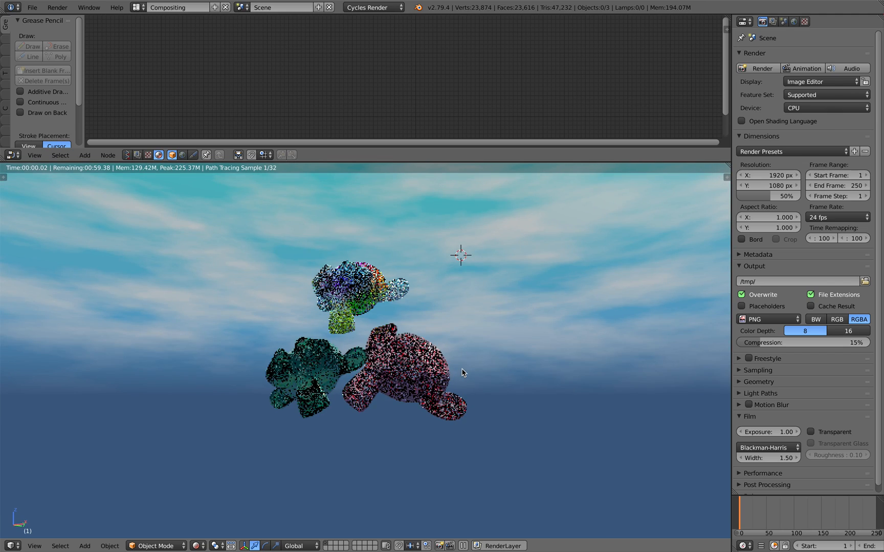
- Switch to the browser, read through the Procedural sky texture thread on blenderartists.org, and close its tab
key("ctrl+Right")
scroll(463, 391, "down", 10)
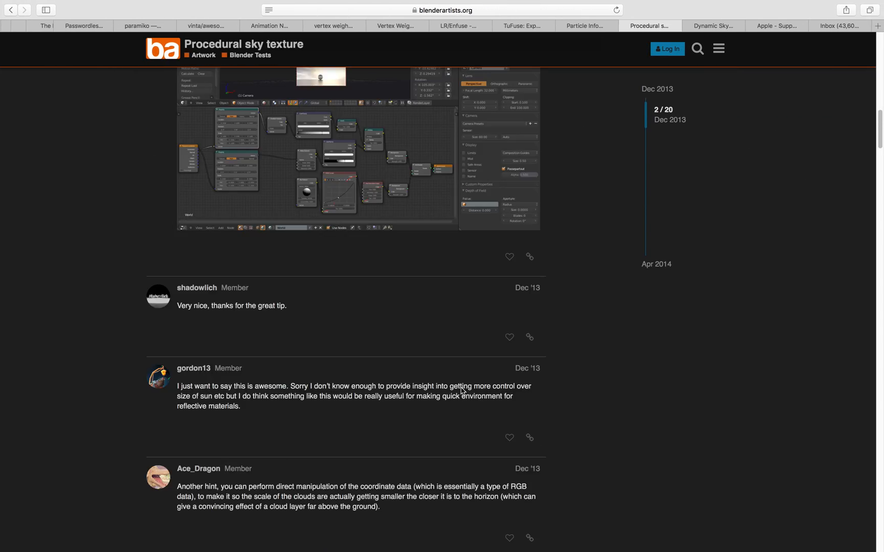
scroll(462, 391, "up", 10)
scroll(452, 372, "down", 16)
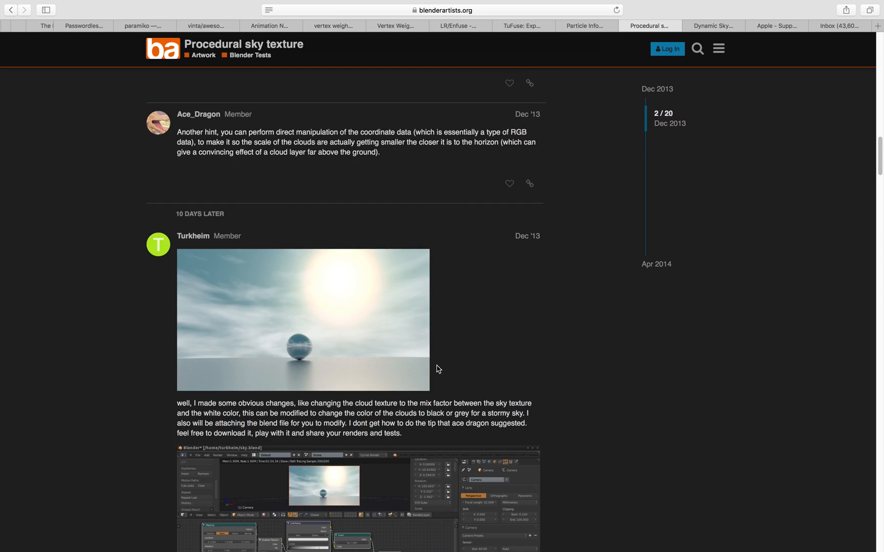
scroll(438, 369, "down", 15)
scroll(438, 366, "up", 12)
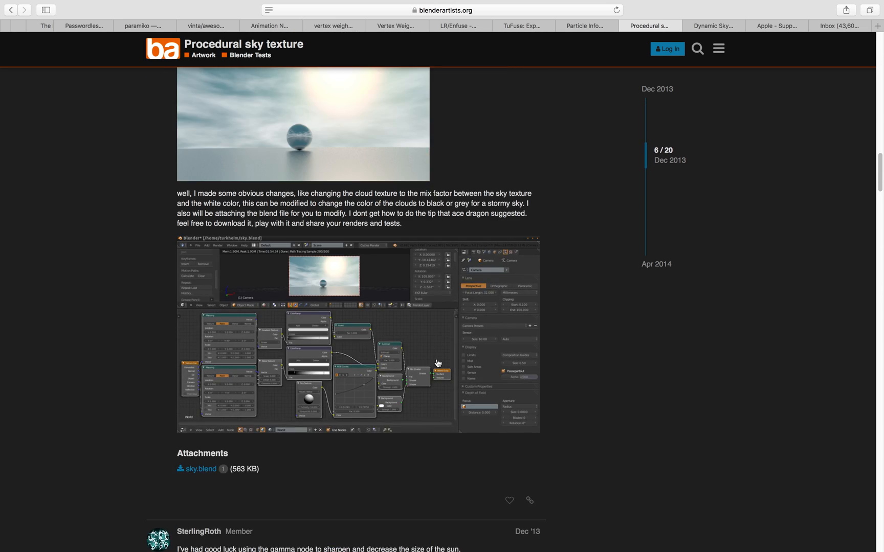
scroll(438, 363, "up", 15)
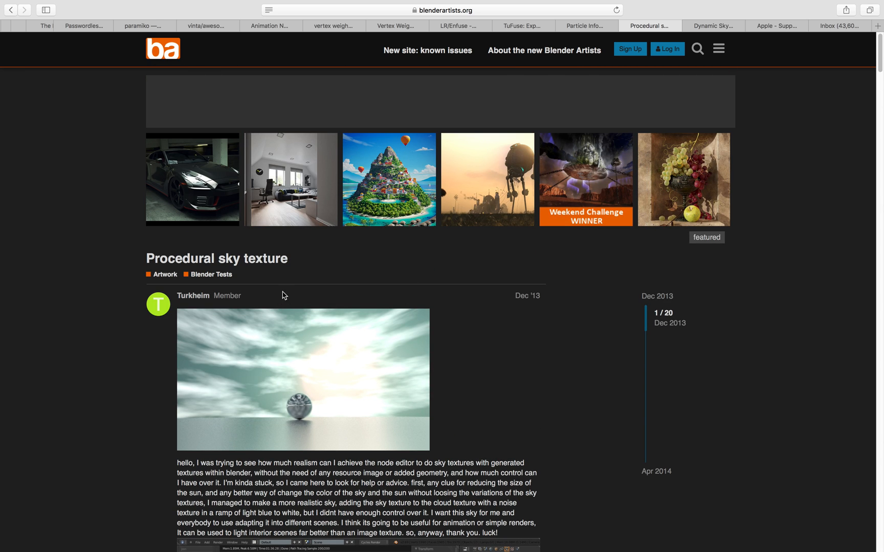
scroll(276, 300, "down", 3)
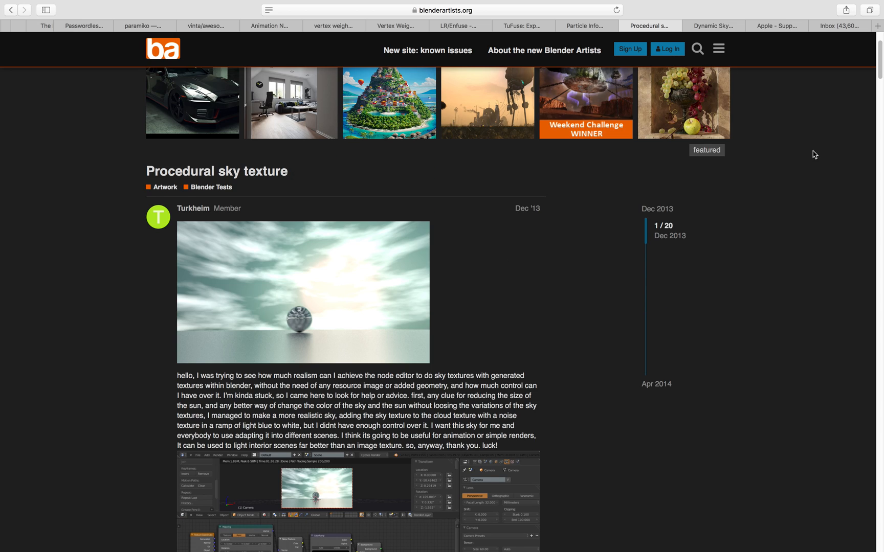
left_click(880, 89)
left_click_drag(880, 98, 881, 66)
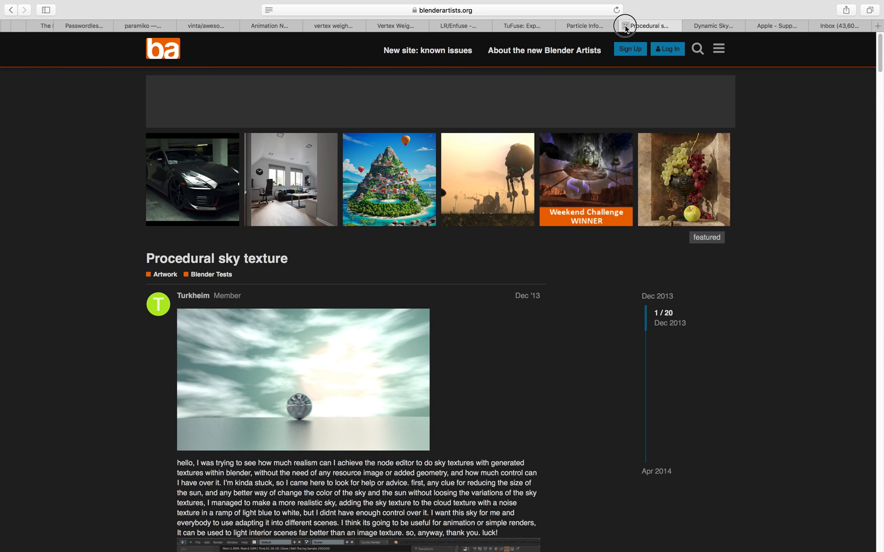
left_click(626, 26)
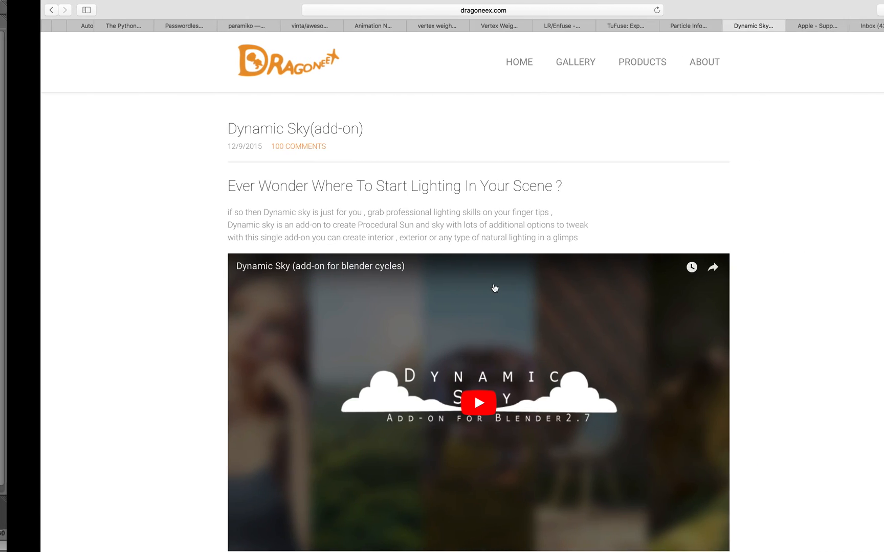
- Examine the Dynamic Sky add-on page on dragoneex.com, including its settings, installation, usage and download sections
scroll(533, 316, "down", 15)
scroll(438, 365, "up", 8)
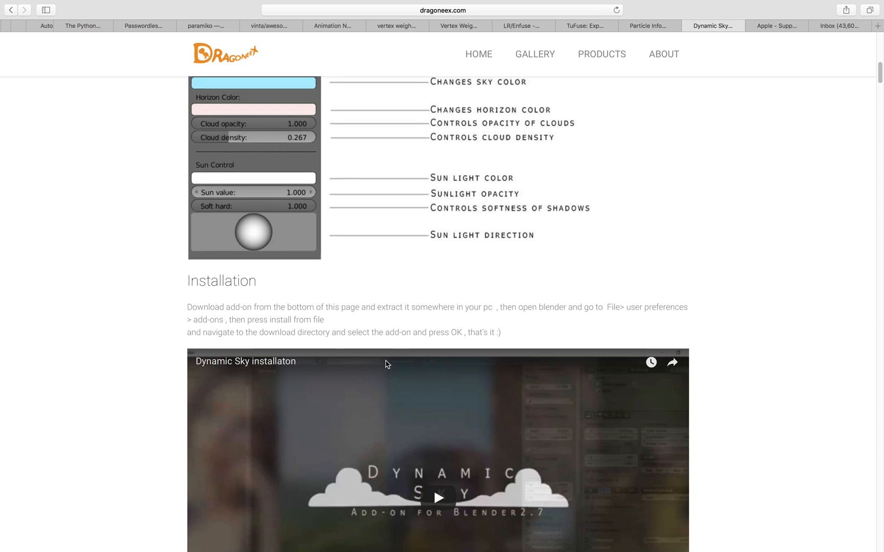
scroll(387, 364, "up", 10)
left_click(393, 13)
left_click(110, 206)
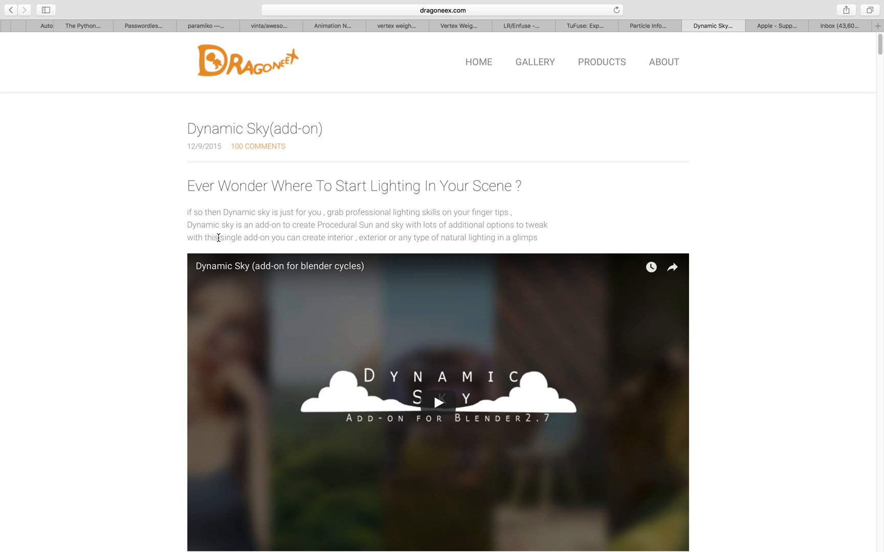
scroll(161, 260, "down", 15)
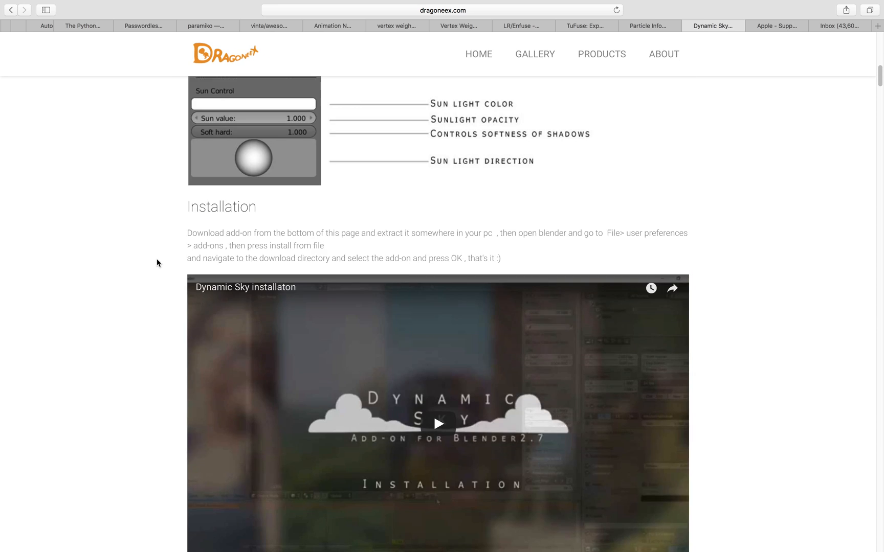
scroll(157, 263, "down", 9)
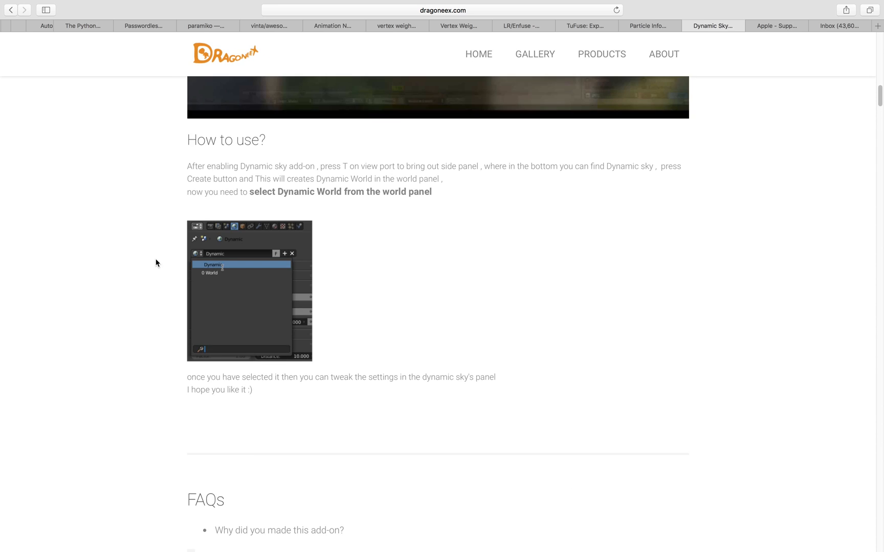
scroll(174, 266, "down", 10)
scroll(169, 264, "up", 20)
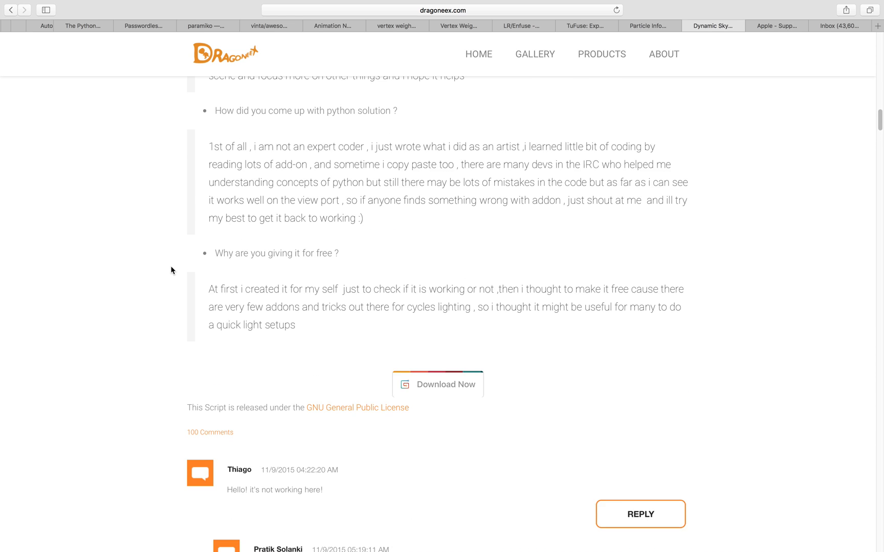
- Switch back to Blender and start a new file from the default startup scene
key("ctrl+Left")
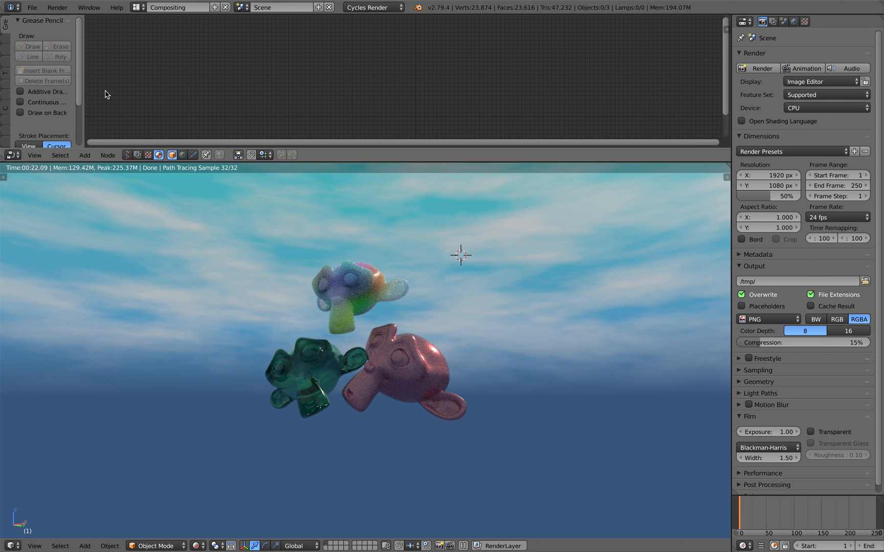
left_click(32, 7)
left_click(41, 19)
left_click(41, 28)
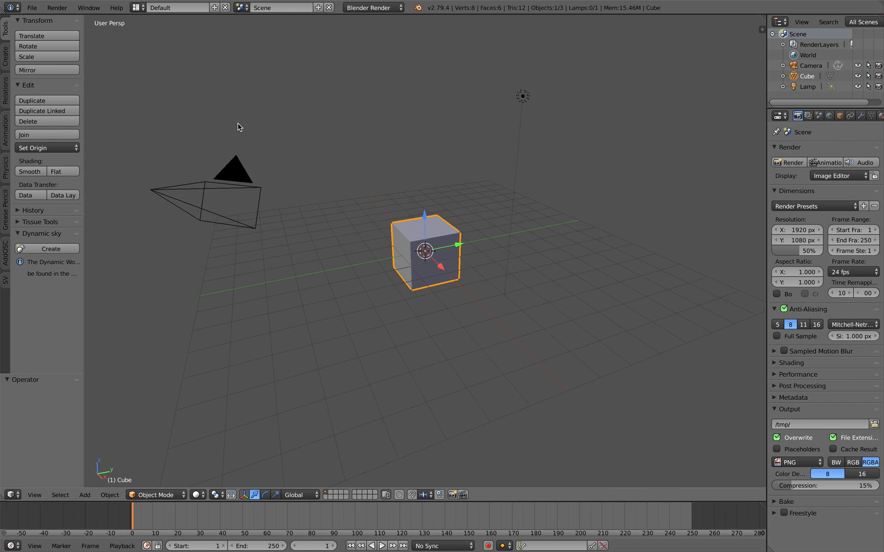
- Show the splash screen to check the Blender version, and dismiss it
left_click(117, 7)
left_click(148, 144)
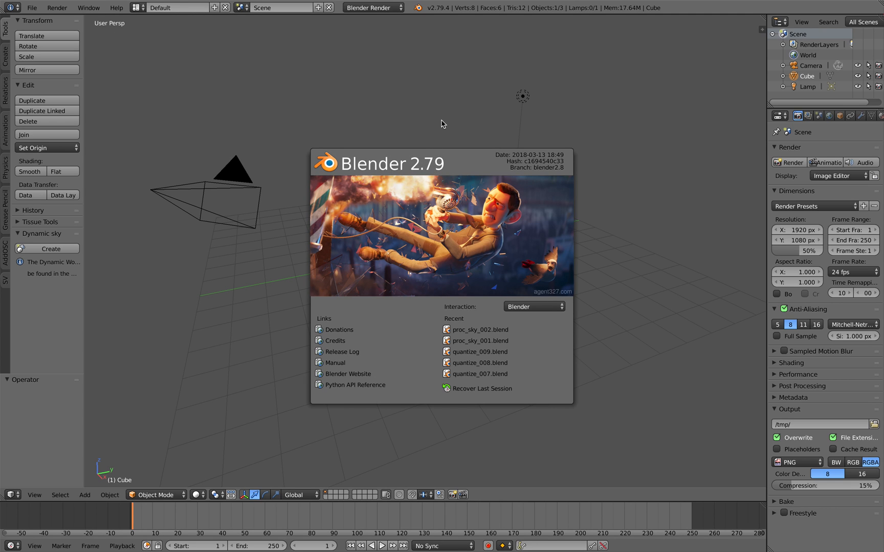
left_click(592, 106)
left_click(601, 108)
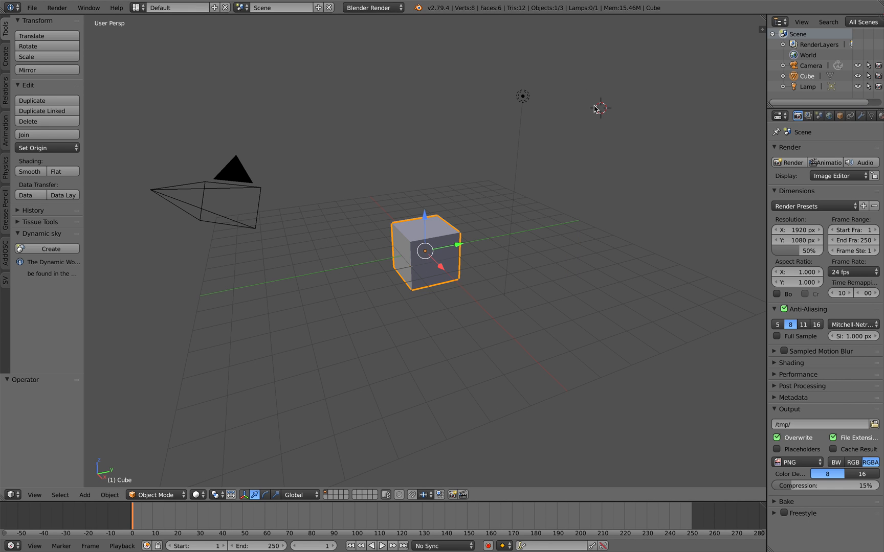
- Set the render engine to Cycles Render
left_click(392, 9)
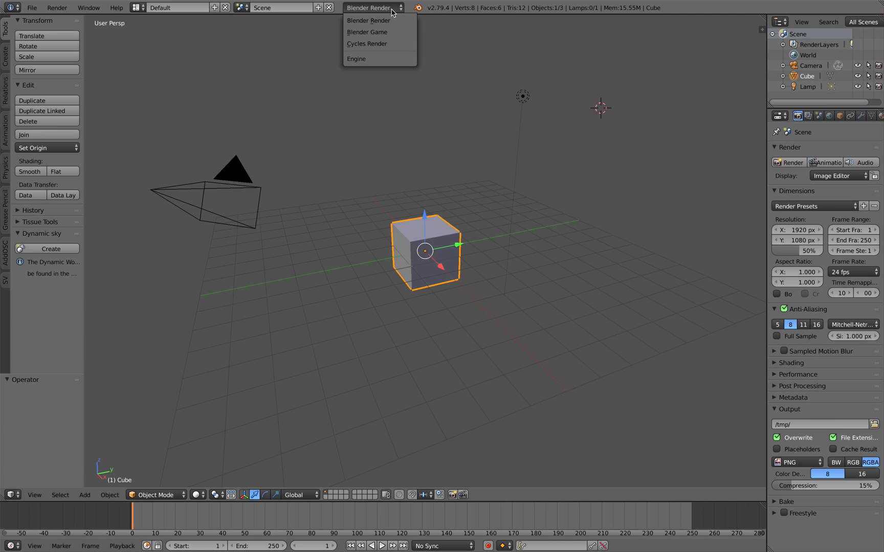
left_click(385, 44)
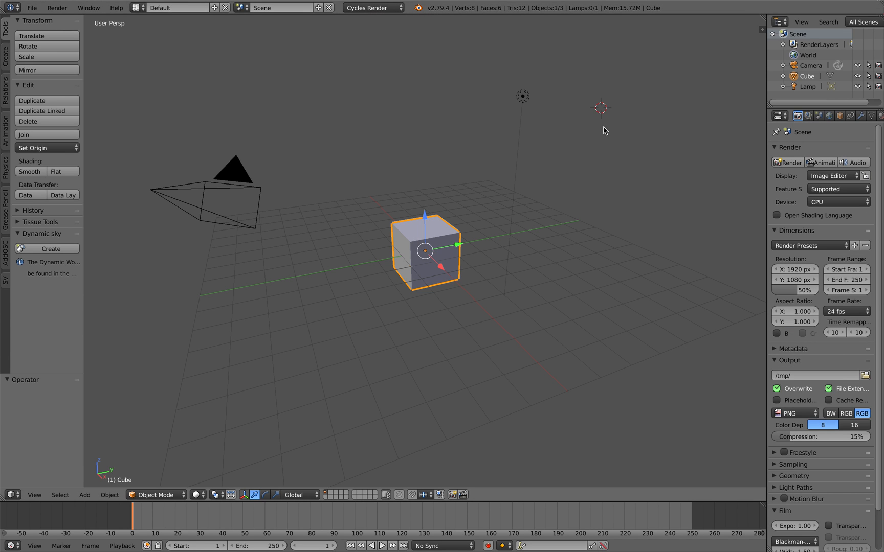
- Delete the default cube and the lamp from the scene, keeping the camera
middle_click_drag(602, 127, 609, 122)
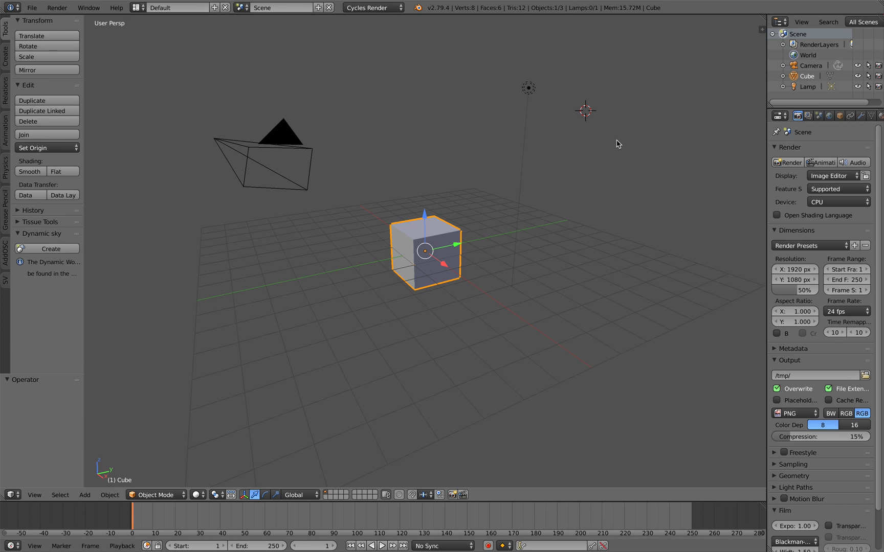
middle_click_drag(474, 162, 493, 174)
middle_click_drag(494, 174, 499, 182, "shift")
middle_click_drag(452, 205, 418, 206)
key("Delete")
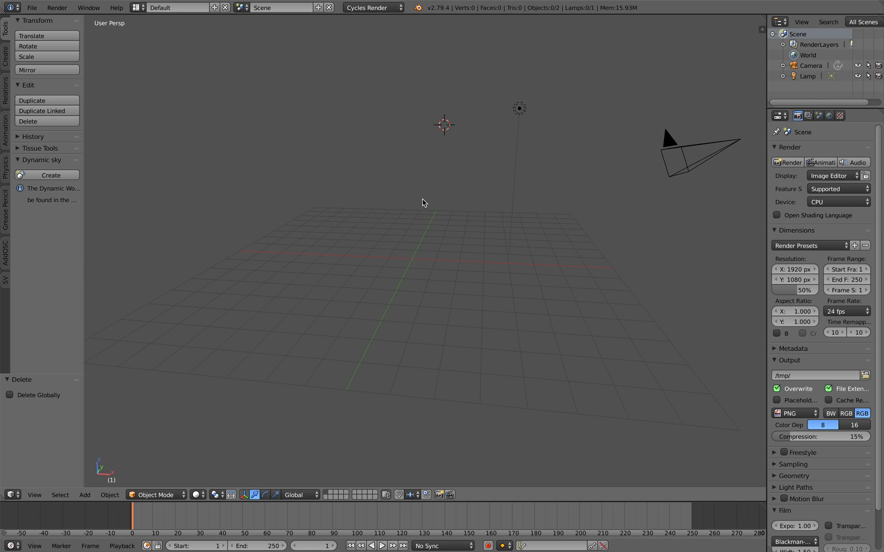
middle_click_drag(433, 195, 355, 155)
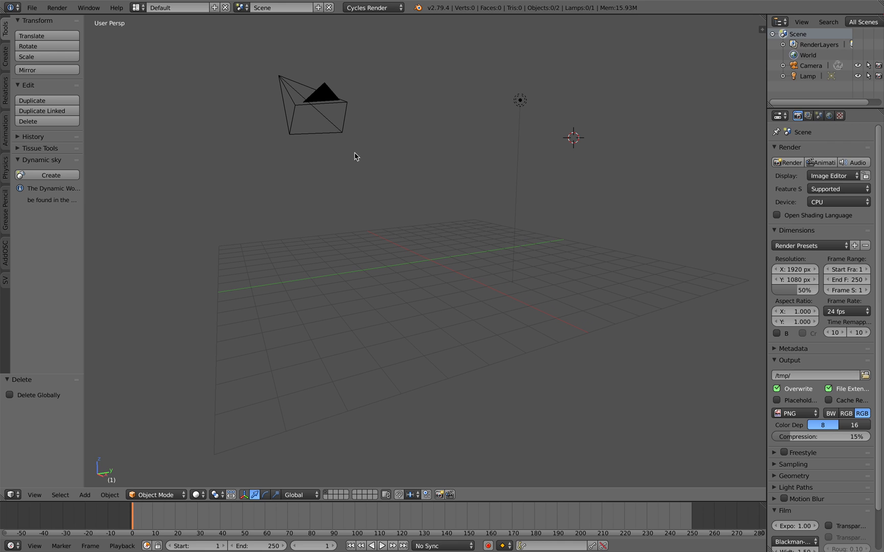
right_click(342, 116)
middle_click_drag(342, 117, 364, 138)
right_click(507, 108)
key("x")
- Add a Monkey mesh and clear its location so it sits at the world origin
middle_click_drag(449, 150, 456, 157)
key("shift+a")
mouse_move(456, 160)
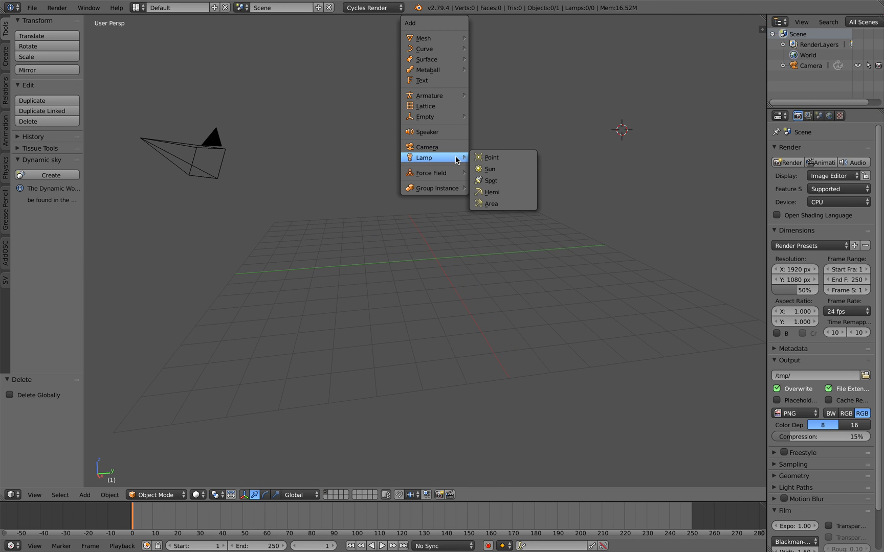
mouse_move(452, 39)
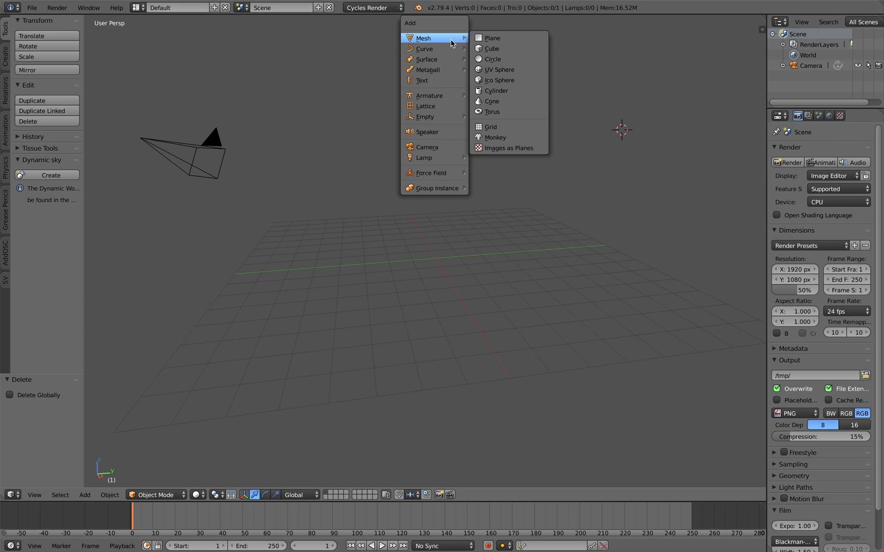
left_click(503, 137)
scroll(498, 169, "up", 2)
key("alt+g")
scroll(481, 191, "up", 2)
middle_click_drag(480, 191, 510, 181)
scroll(496, 188, "up", 2)
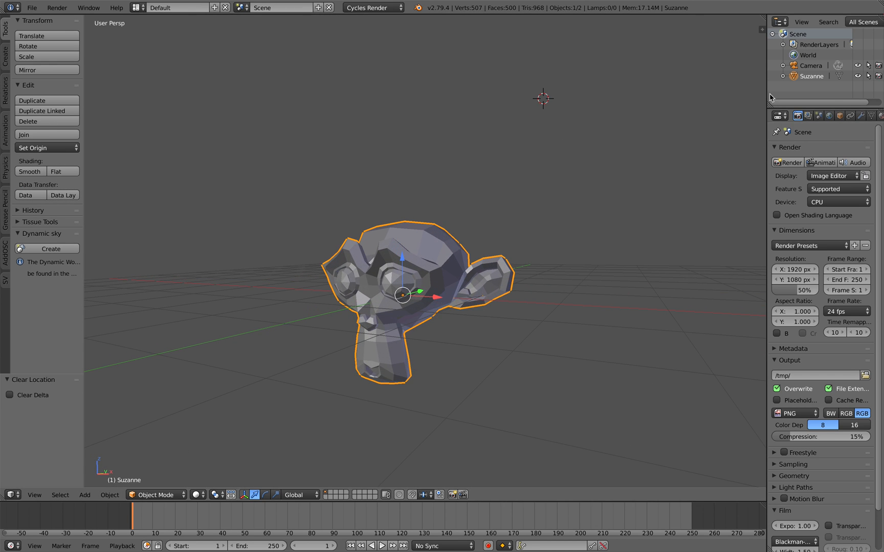
- Widen the area holding the outliner and the render properties
left_click_drag(767, 90, 712, 88)
middle_click_drag(597, 176, 565, 204)
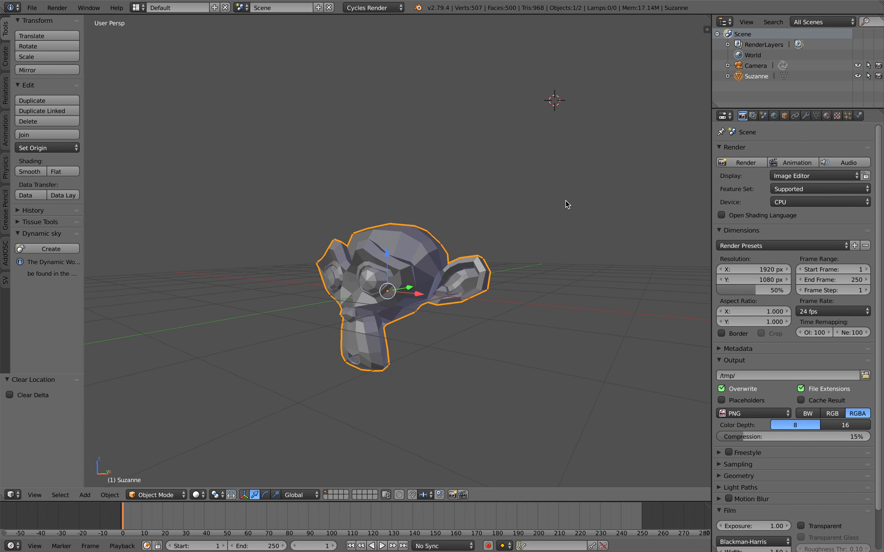
middle_click_drag(508, 199, 514, 200)
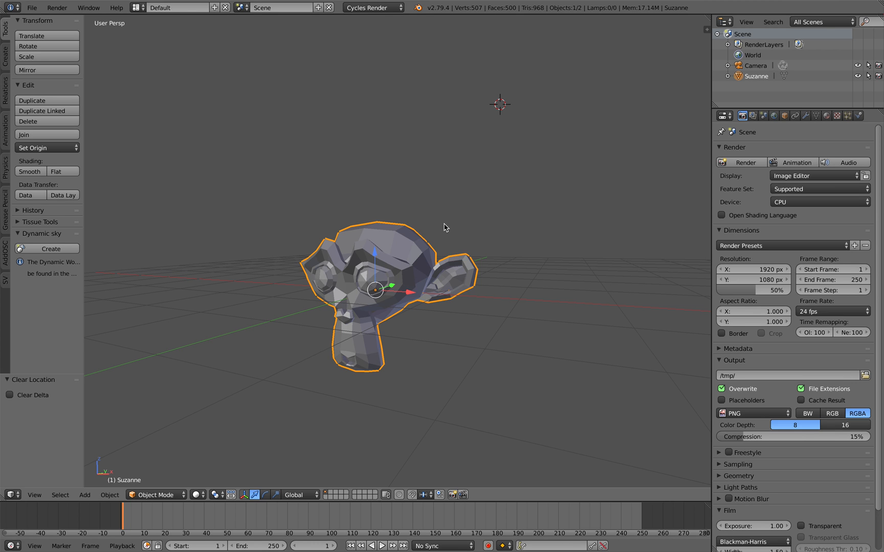
middle_click_drag(454, 233, 419, 225)
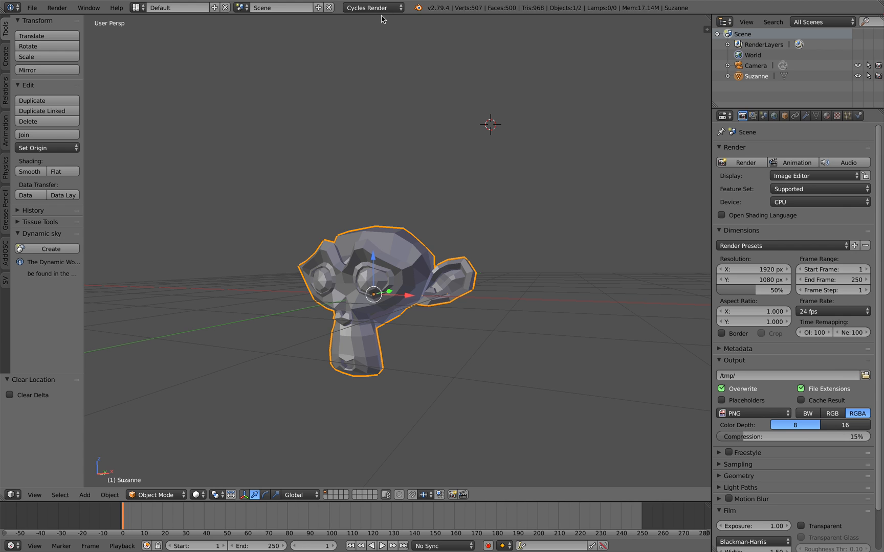
left_click(785, 203)
middle_click_drag(627, 207, 624, 209)
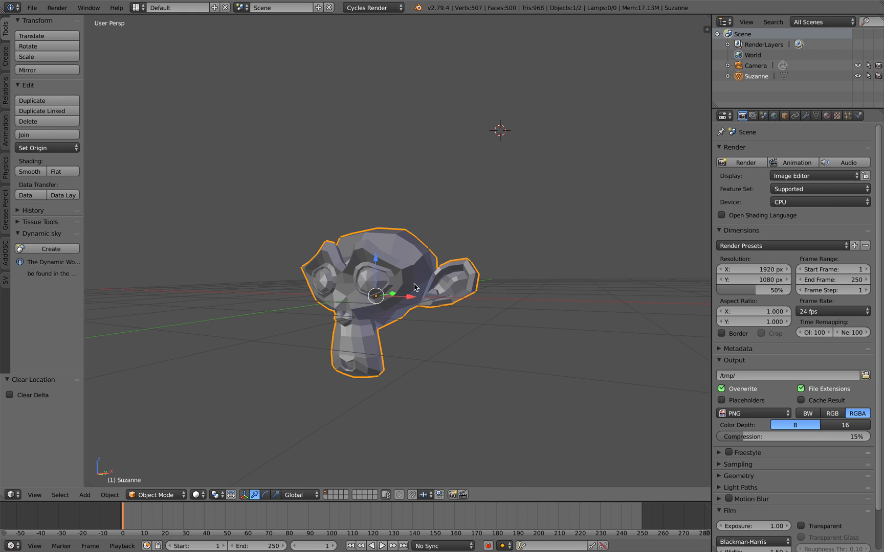
middle_click_drag(410, 285, 408, 281)
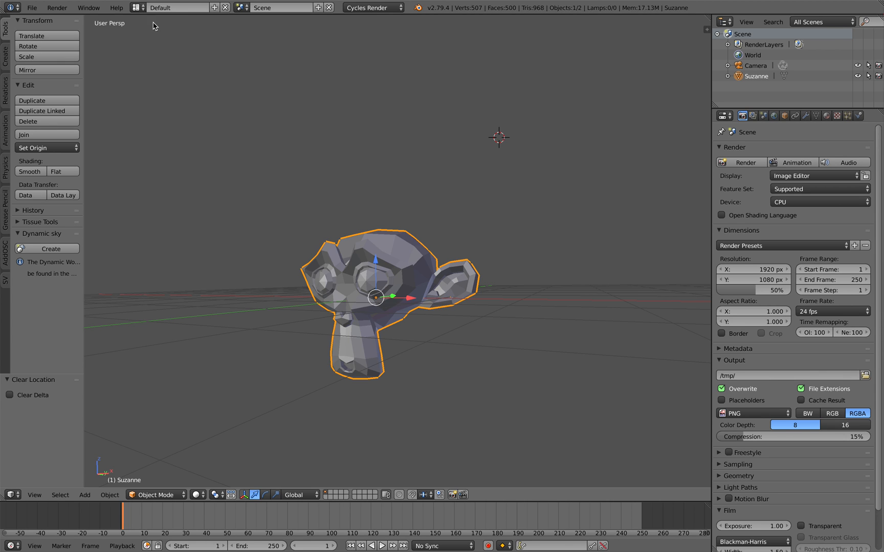
- Switch the screen layout to Compositing and reframe the monkey head in its 3D view
left_click(138, 7)
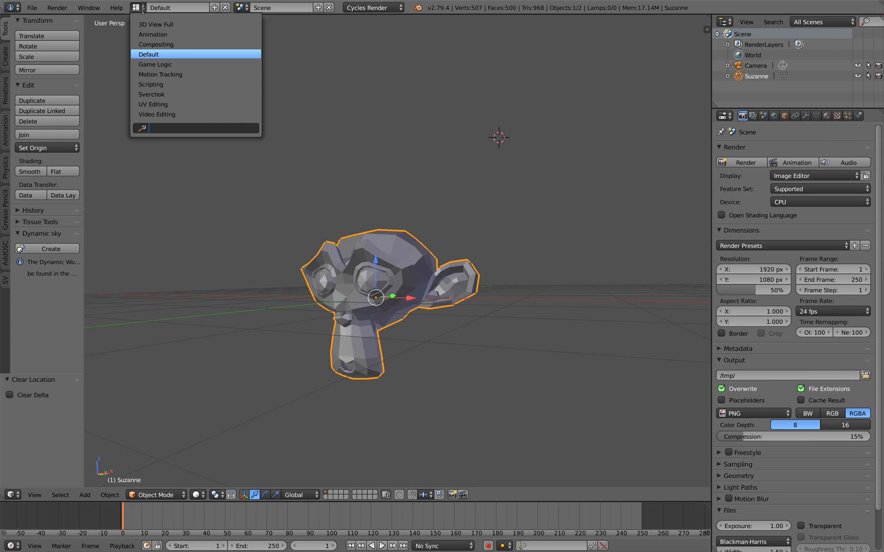
left_click(154, 45)
middle_click_drag(573, 440, 559, 398)
left_click_drag(359, 335, 349, 351)
scroll(401, 393, "up", 3)
middle_click_drag(401, 393, 388, 414)
scroll(420, 383, "down", 3)
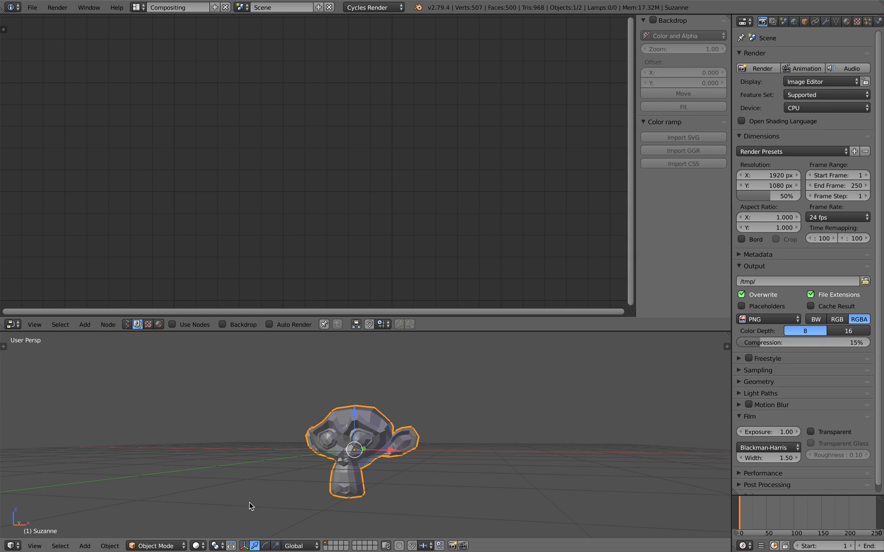
- Set the 3D view's shading to Rendered to preview the monkey head in Cycles
left_click(200, 546)
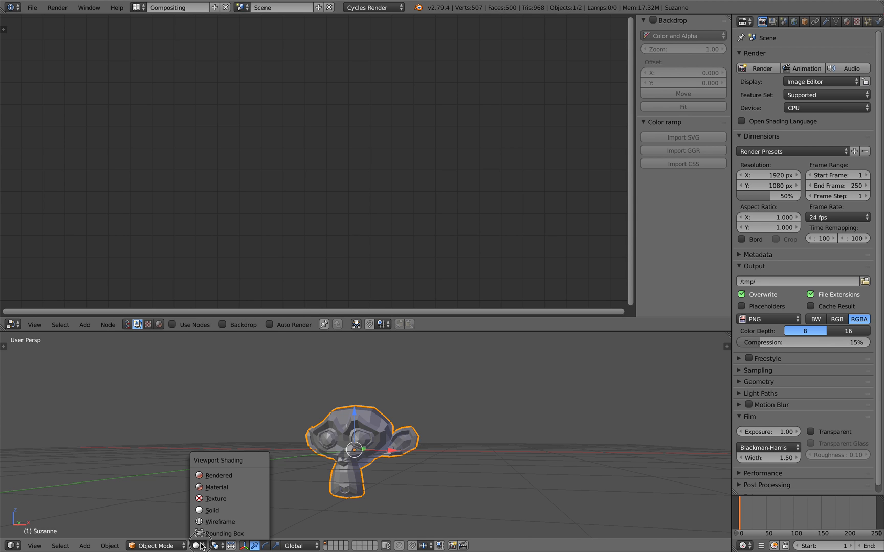
left_click(239, 478)
middle_click_drag(349, 452, 365, 434)
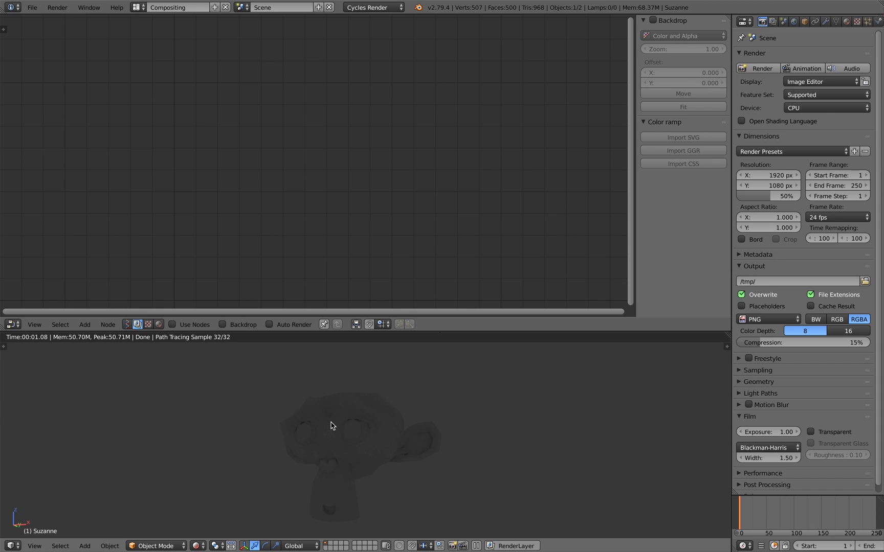
- Show shader nodes in the node editor and create a new material for the monkey, moving its Diffuse BSDF node
left_click(158, 324)
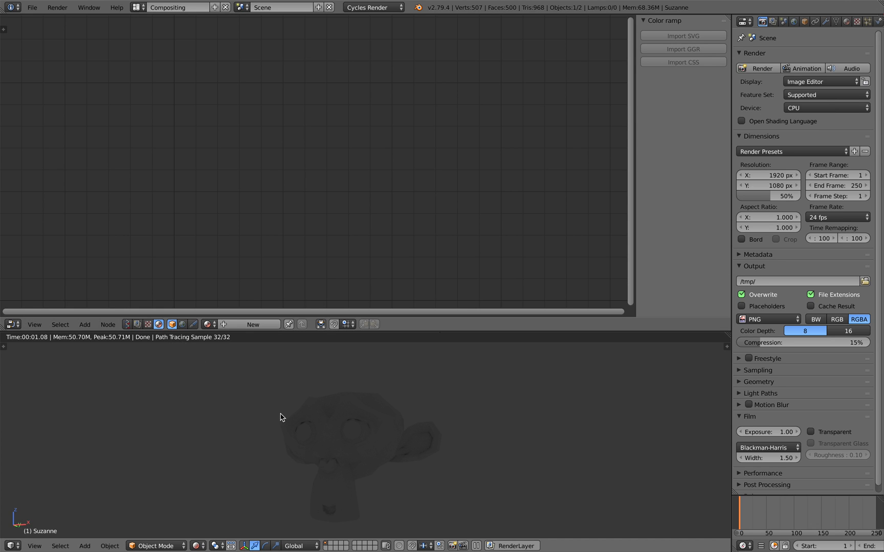
middle_click_drag(347, 443, 328, 416)
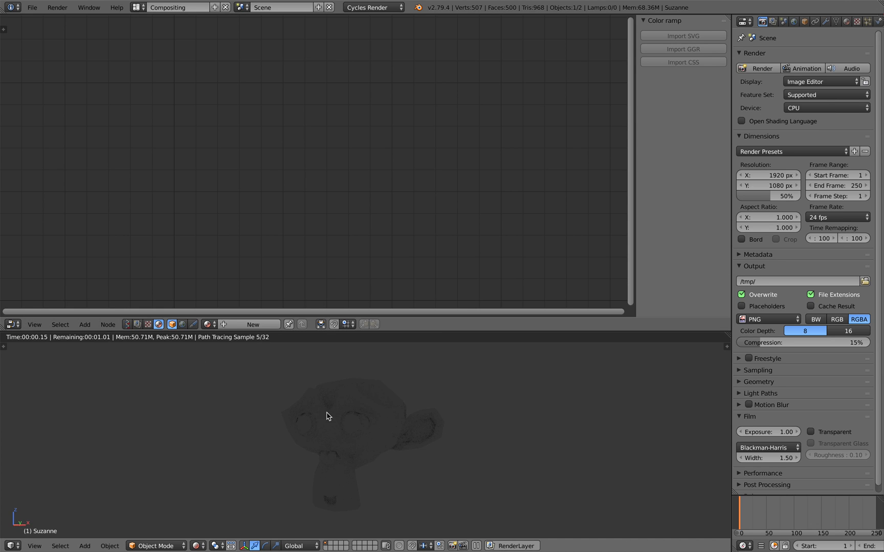
left_click(258, 326)
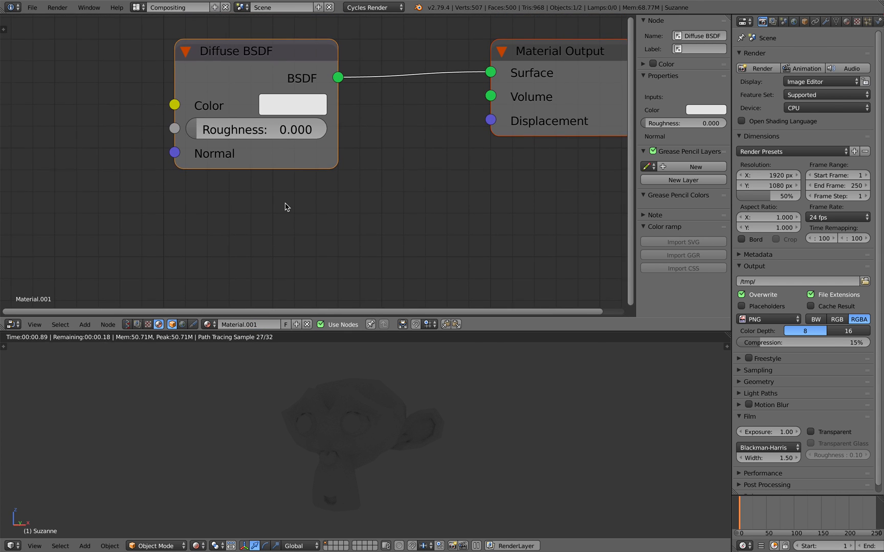
left_click_drag(267, 136, 286, 120)
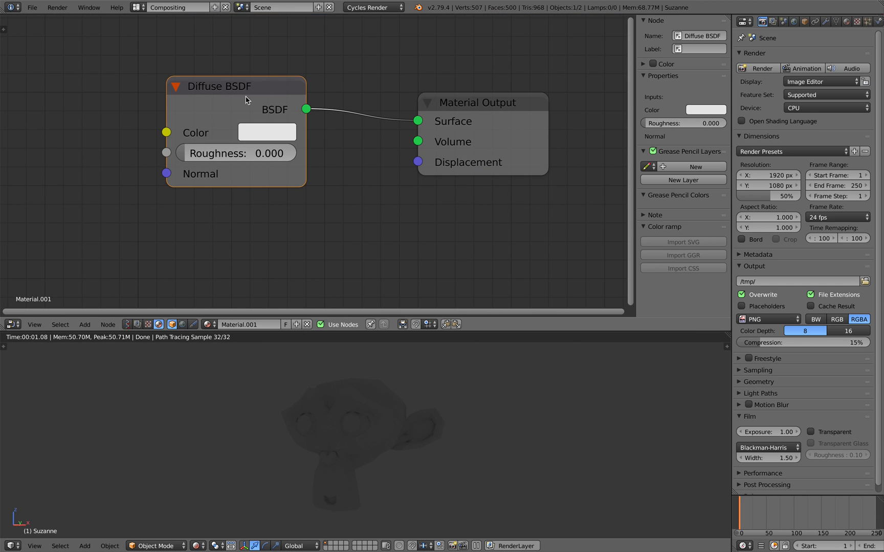
scroll(250, 96, "down", 3)
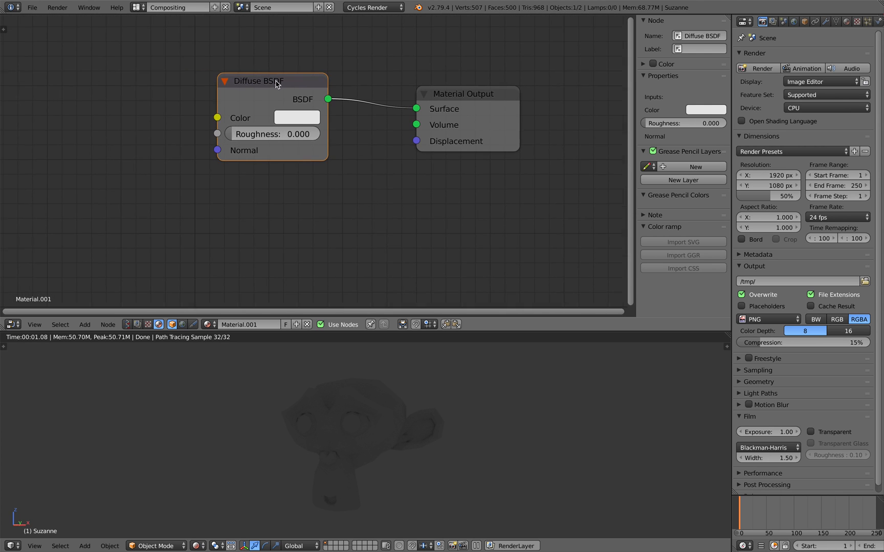
- Add a Glass BSDF node and connect its output to the Material Output's Surface input
key("shift+a")
left_click(190, 107)
type("glass")
key("Return")
left_click(96, 77)
left_click_drag(203, 101, 448, 101)
- Add a Glossy BSDF node to the material and place it below the Diffuse BSDF
middle_click_drag(347, 188, 346, 181)
key("shift+a")
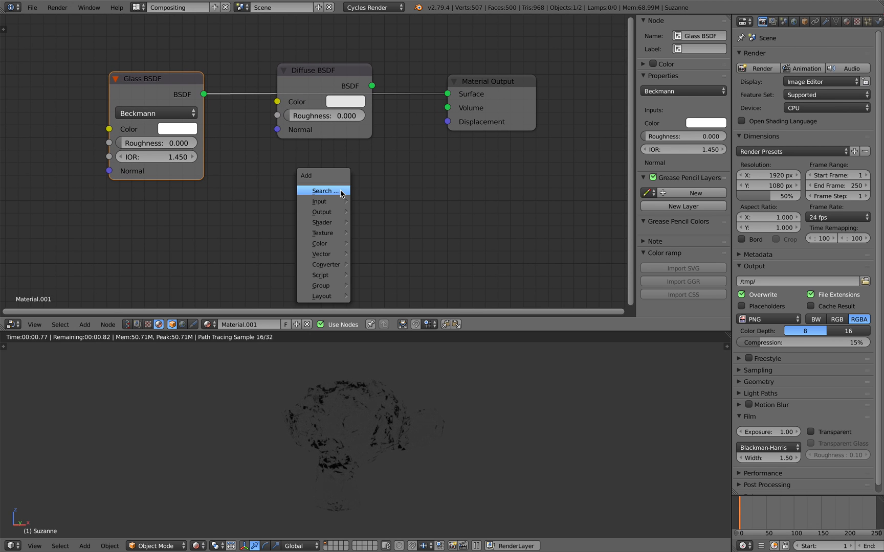
left_click(337, 191)
type("glo")
key("Return")
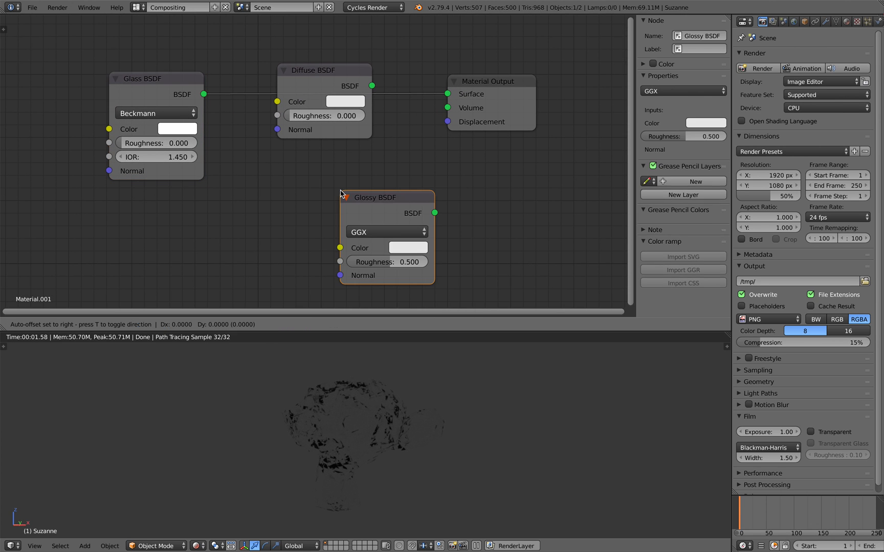
left_click(262, 172)
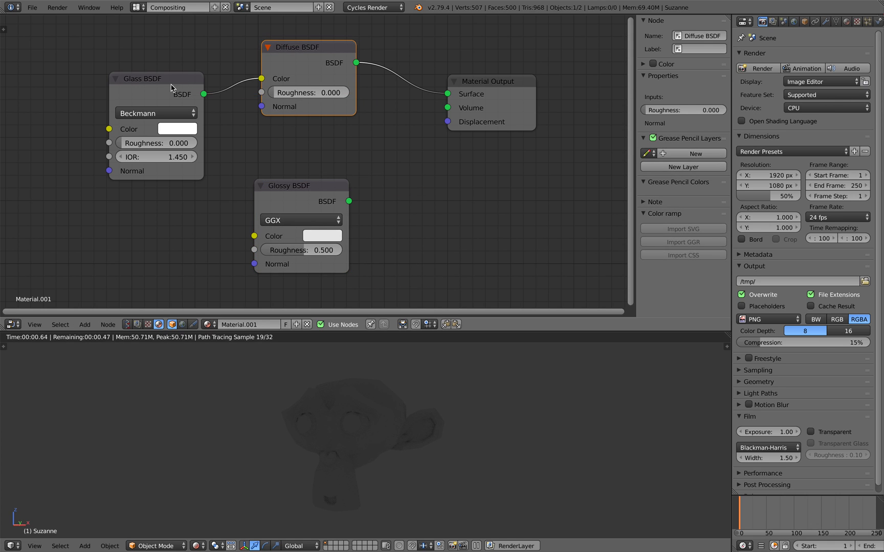
- Delete the Glass, Diffuse and Glossy BSDF nodes, leaving only the Material Output
left_click(171, 88)
key("x")
left_click(296, 59)
key("x")
left_click(290, 186)
key("x")
- Add a Principled BSDF node and place it beside the Material Output
key("shift+a")
left_click(269, 116)
type("prin")
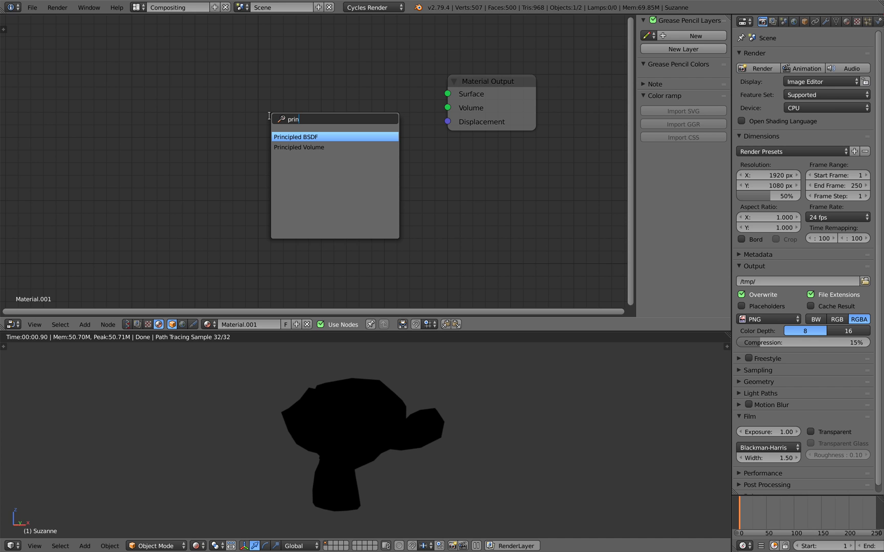
key("Return")
left_click(211, 53)
left_click(269, 93)
left_click(278, 93)
middle_click_drag(224, 92, 214, 82)
scroll(218, 88, "down", 2)
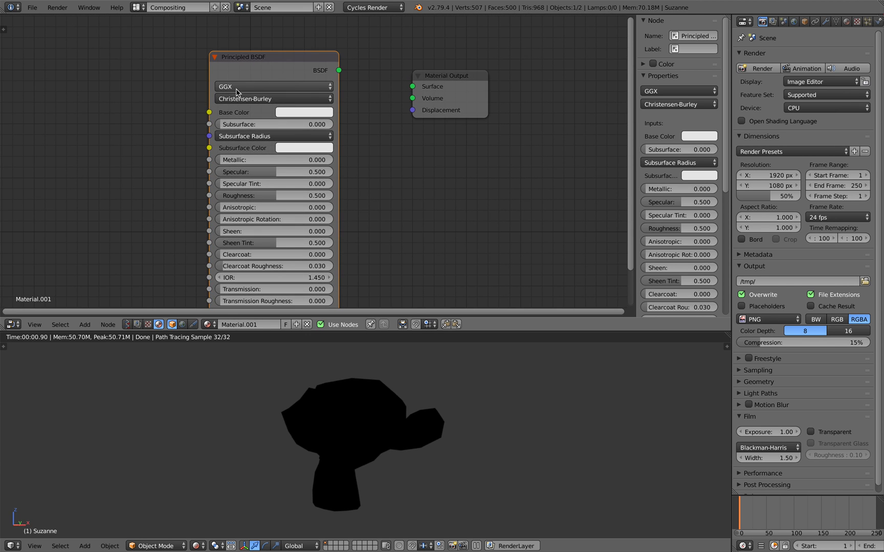
- Set the Principled BSDF's subsurface method to Random Walk and connect its output to the Material Output's Surface input
left_click(252, 99)
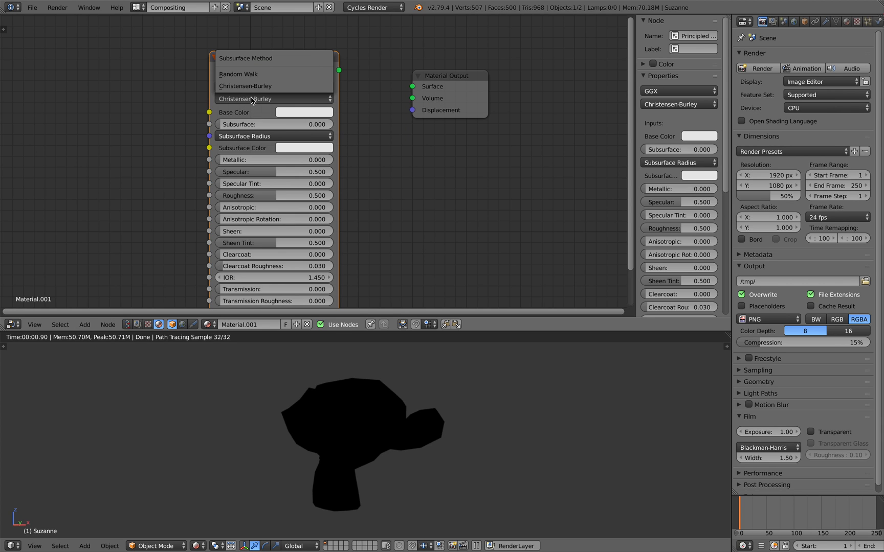
left_click(237, 76)
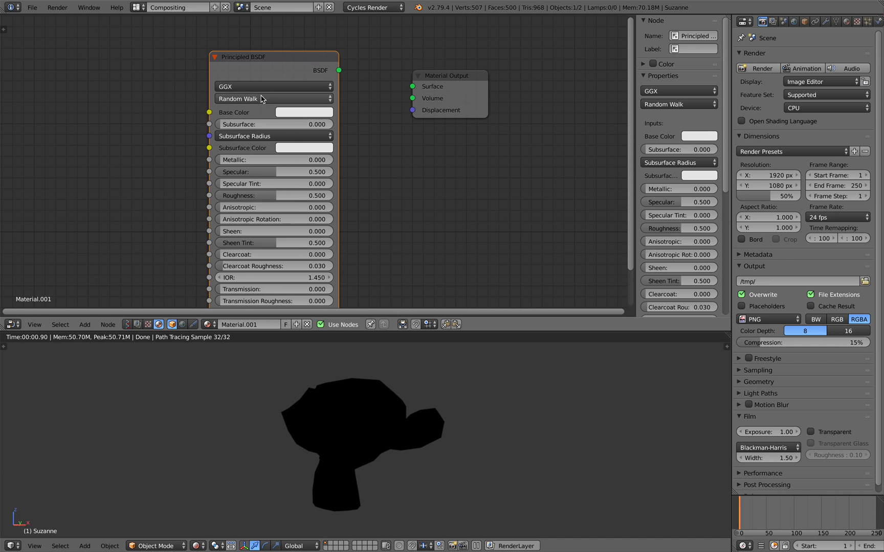
middle_click_drag(188, 78, 182, 90)
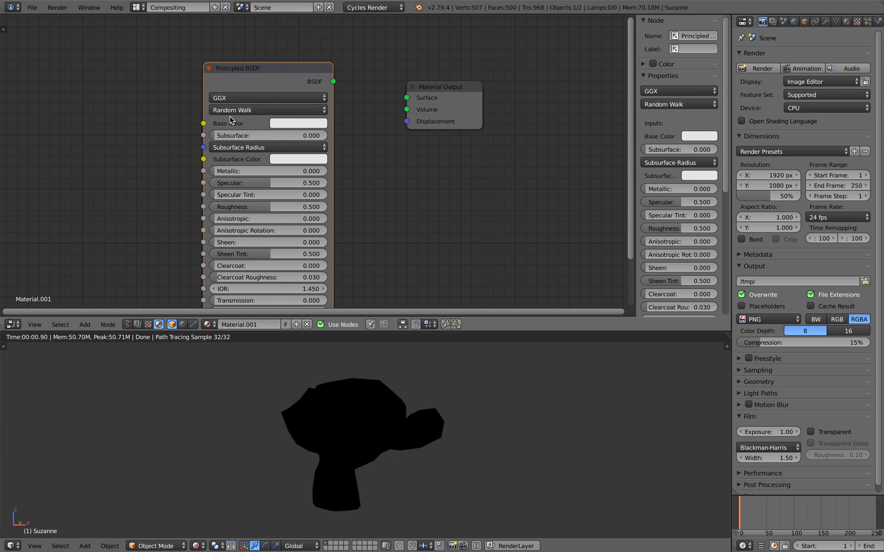
left_click_drag(332, 82, 406, 98)
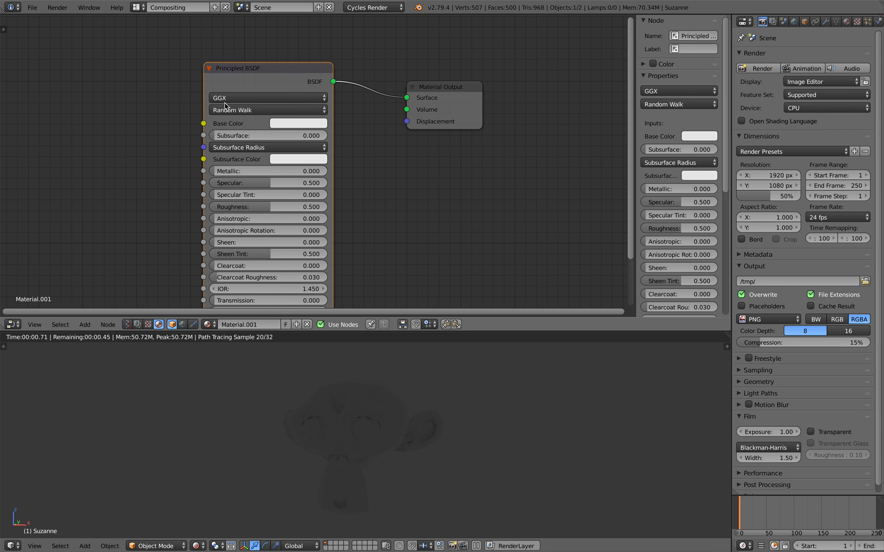
left_click_drag(238, 80, 243, 66)
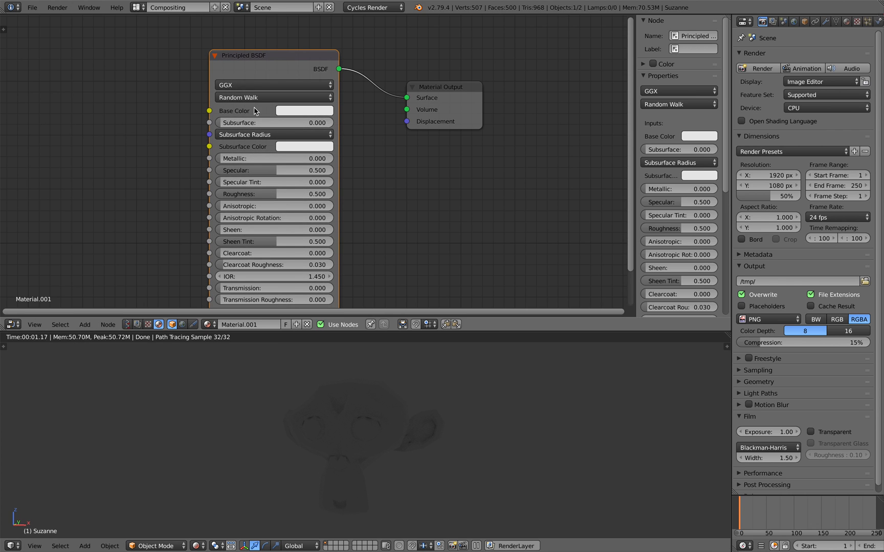
scroll(255, 111, "down", 2)
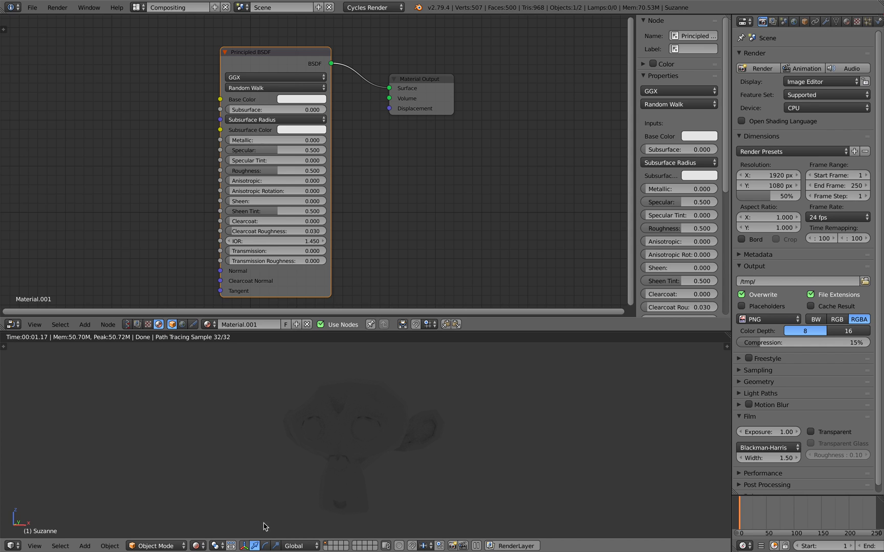
- Return the 3D view to Solid shading and apply Shade Smooth to the monkey head
left_click(198, 546)
left_click(221, 510)
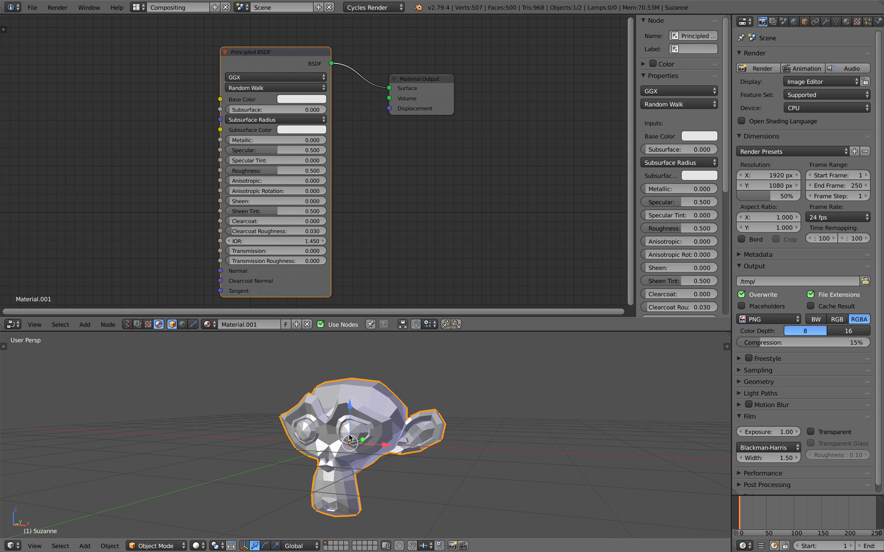
key("space")
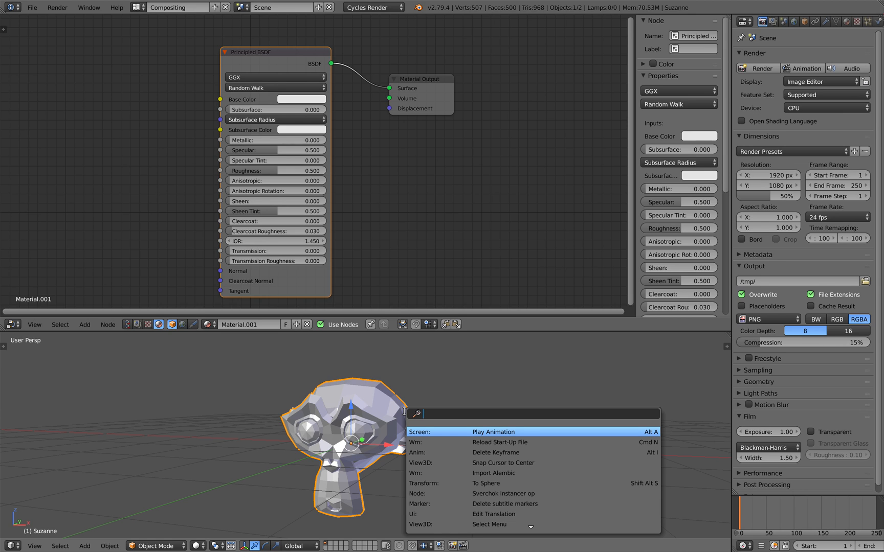
type("shade sm")
key("Return")
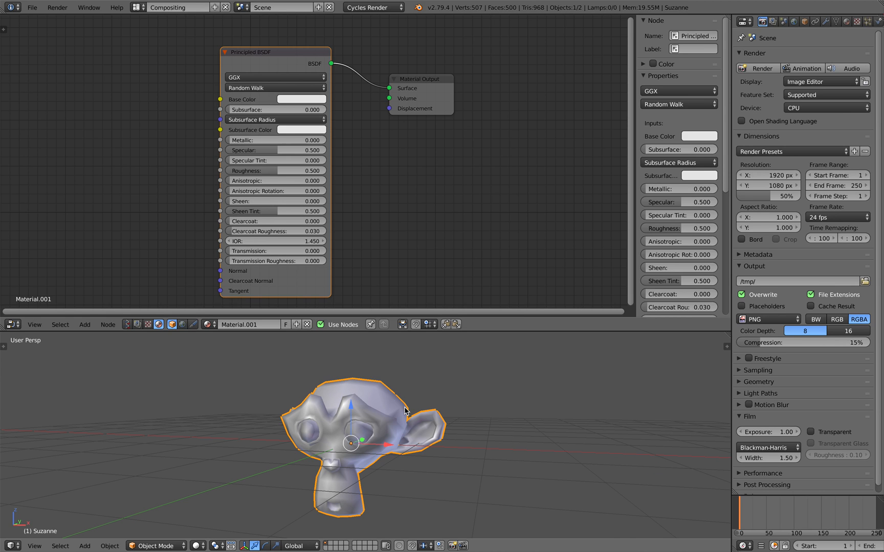
- Add a Subdivision Surface modifier to the monkey head, with its viewport subdivisions set to 3
middle_click_drag(405, 411, 403, 410)
key("ctrl+2")
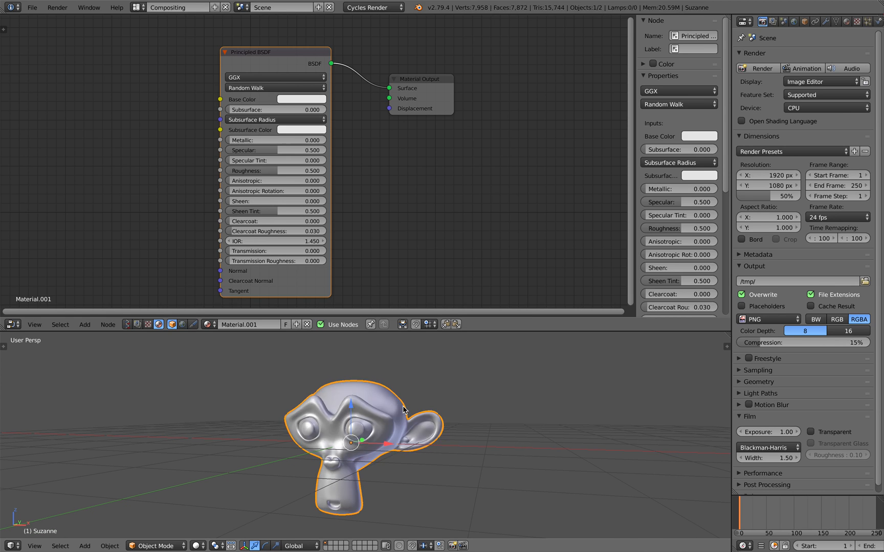
middle_click_drag(404, 409, 407, 402)
key("ctrl+3")
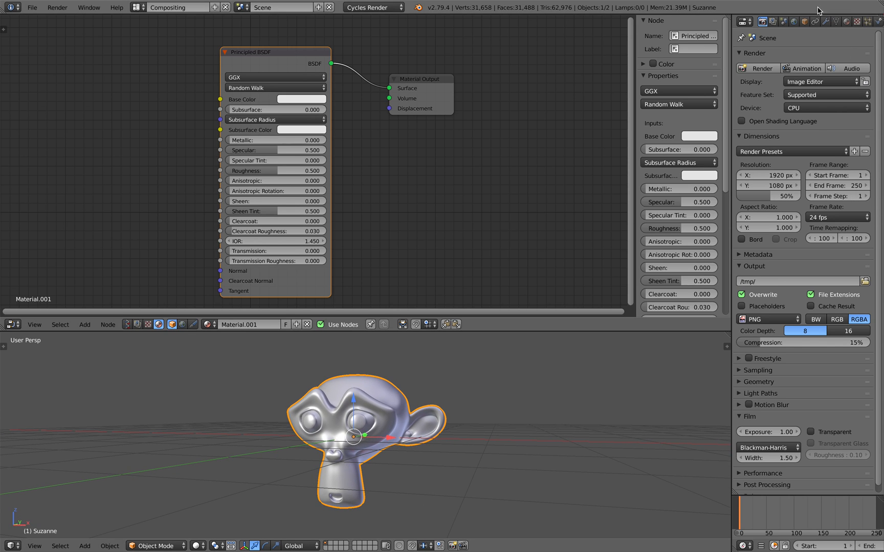
- Show the monkey's Subsurf modifier settings, try 2 view subdivisions, and set them back to 3
left_click(825, 22)
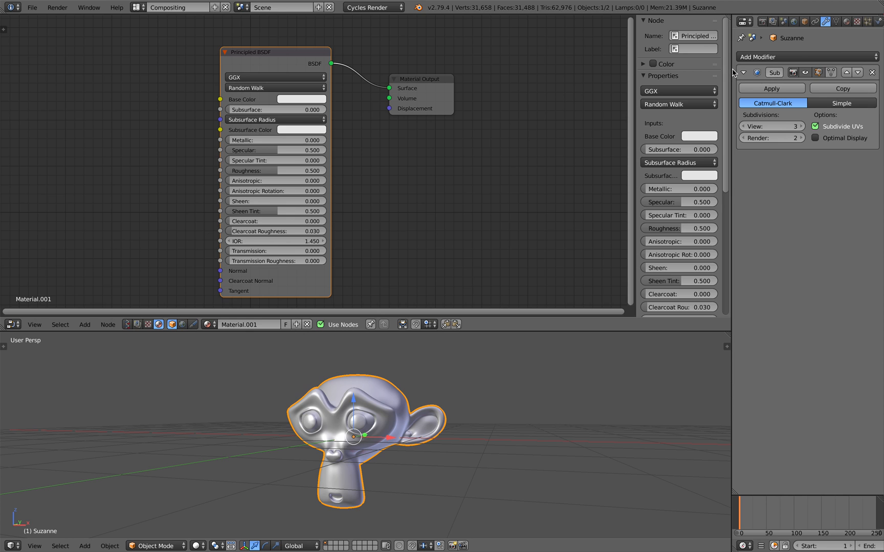
left_click_drag(732, 69, 636, 71)
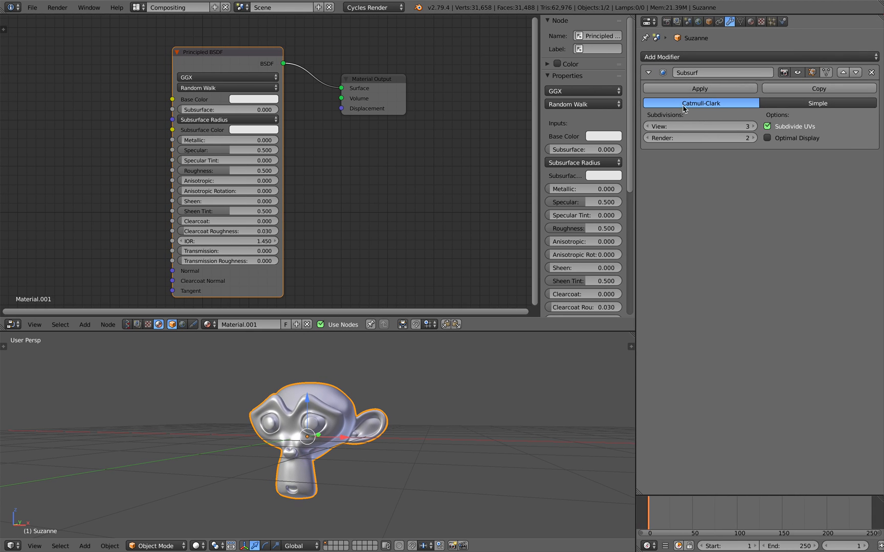
left_click(651, 126)
left_click(753, 127)
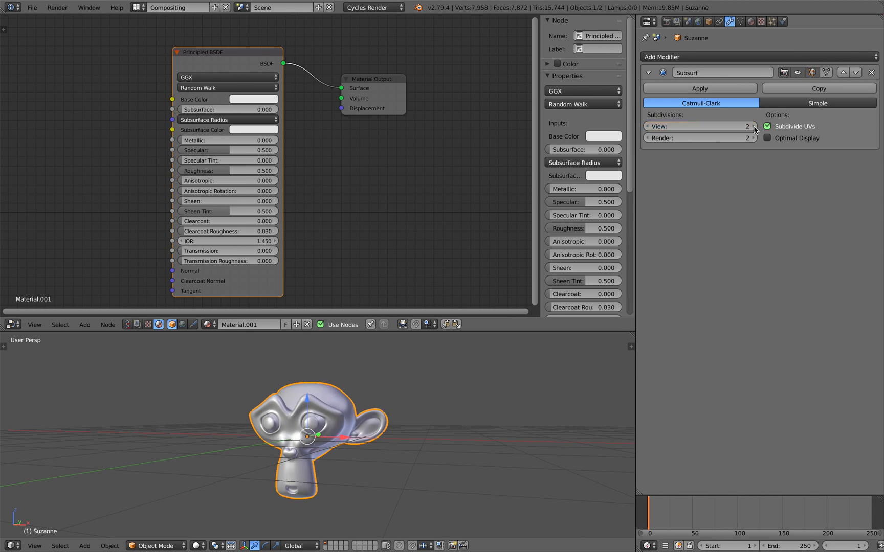
left_click_drag(635, 101, 708, 102)
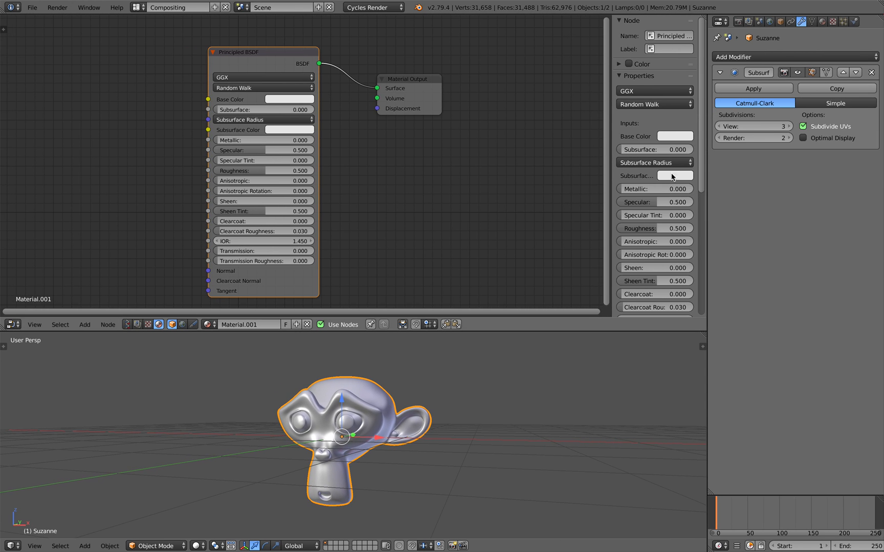
- Set the 3D view's shading to Rendered to preview the smoothed monkey head
middle_click_drag(362, 398, 383, 407)
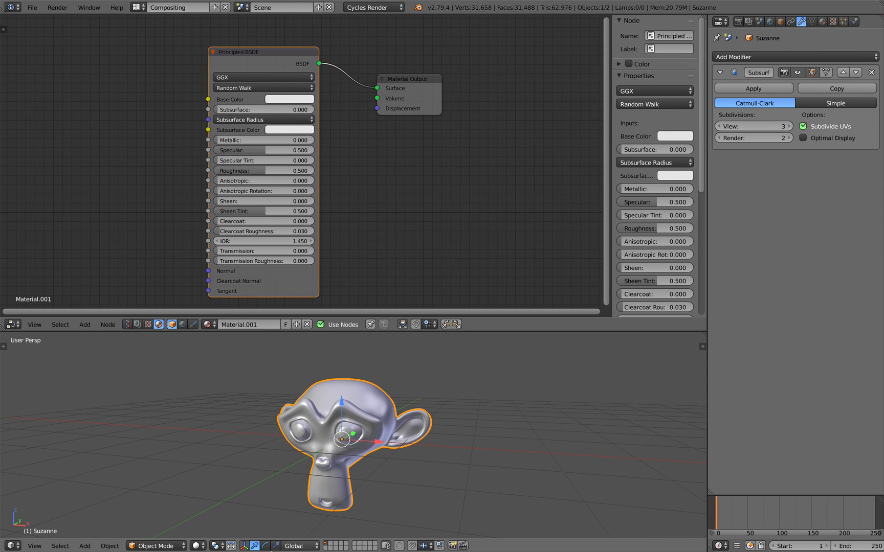
left_click(198, 546)
left_click(213, 476)
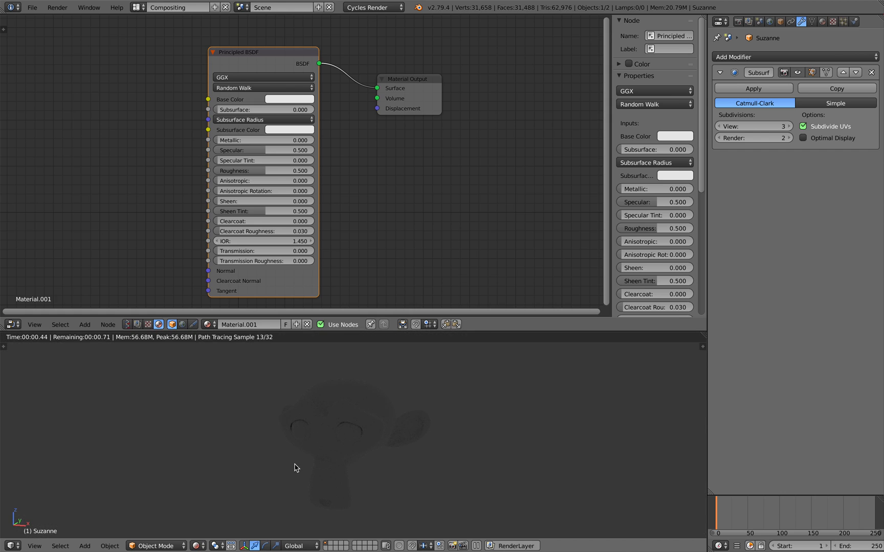
- Enable nodes for the World surface and enlarge the rendered 3D view
left_click(769, 21)
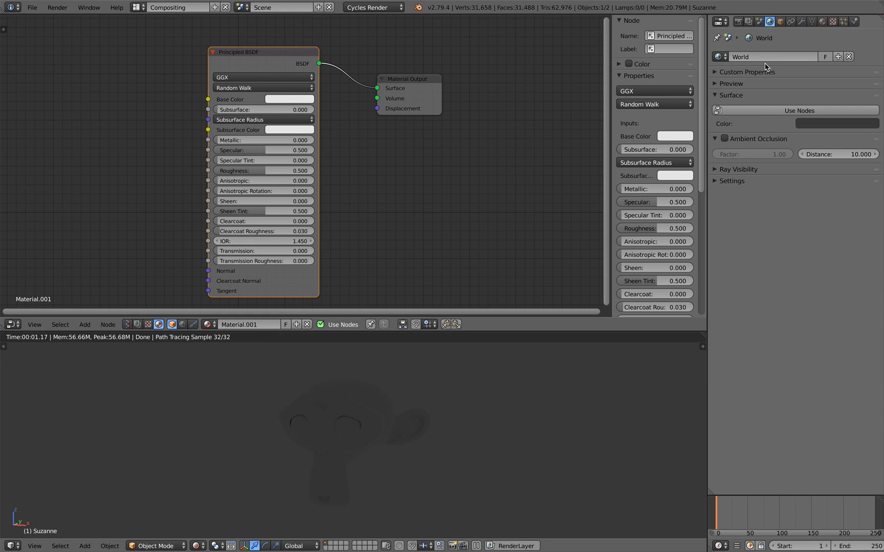
left_click(779, 107)
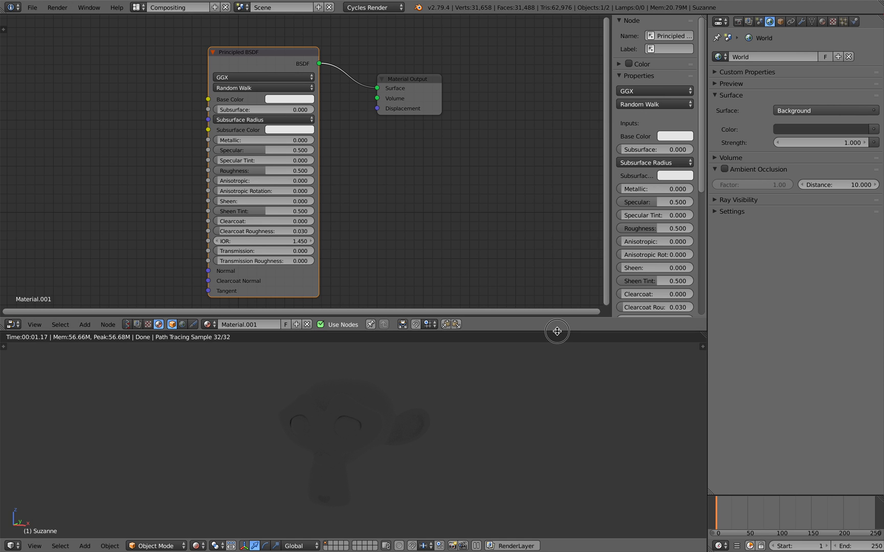
left_click_drag(557, 331, 558, 281)
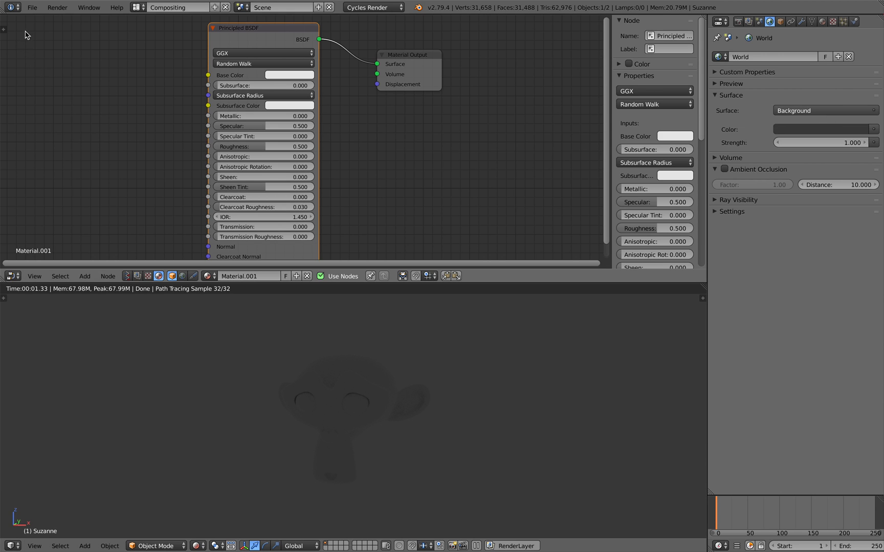
- Search the add-ons in User Preferences for "sky" to check the Lighting: Dynamic Sky add-on, and close the preferences
left_click(32, 7)
left_click(57, 121)
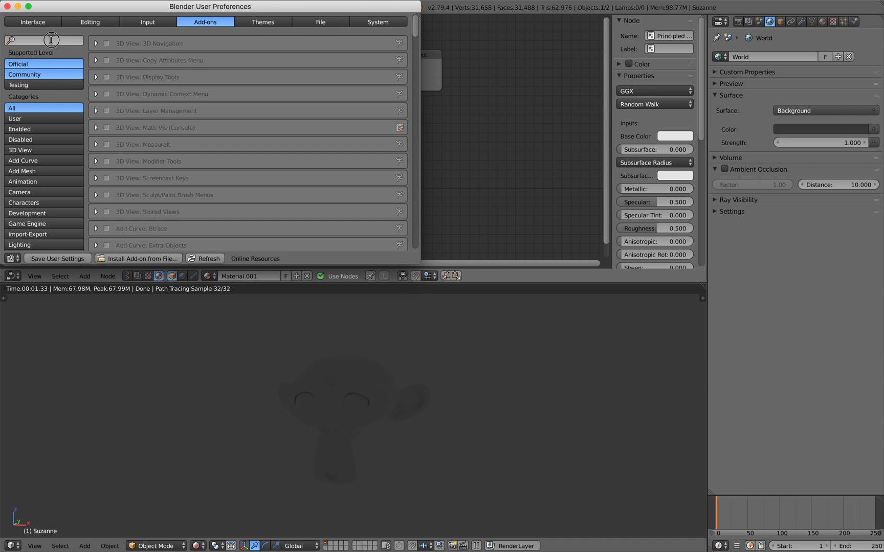
type("sky")
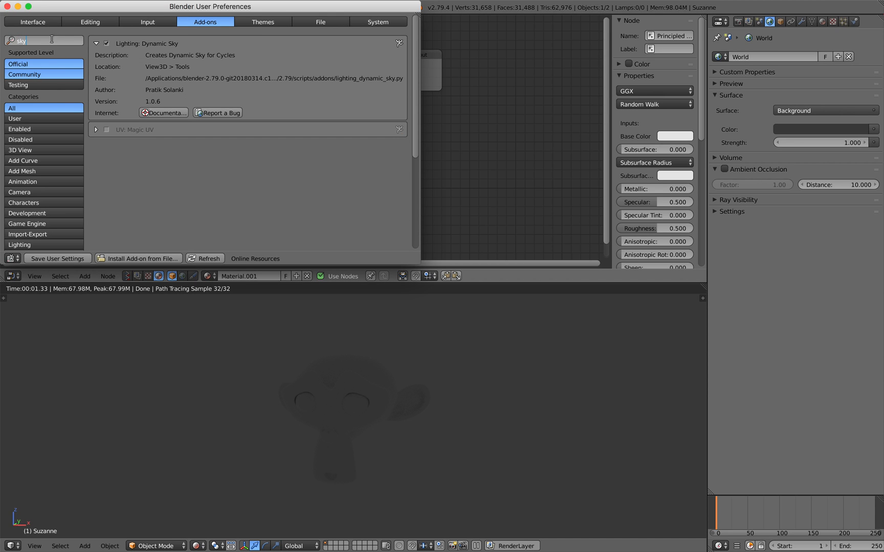
left_click_drag(168, 7, 223, 52)
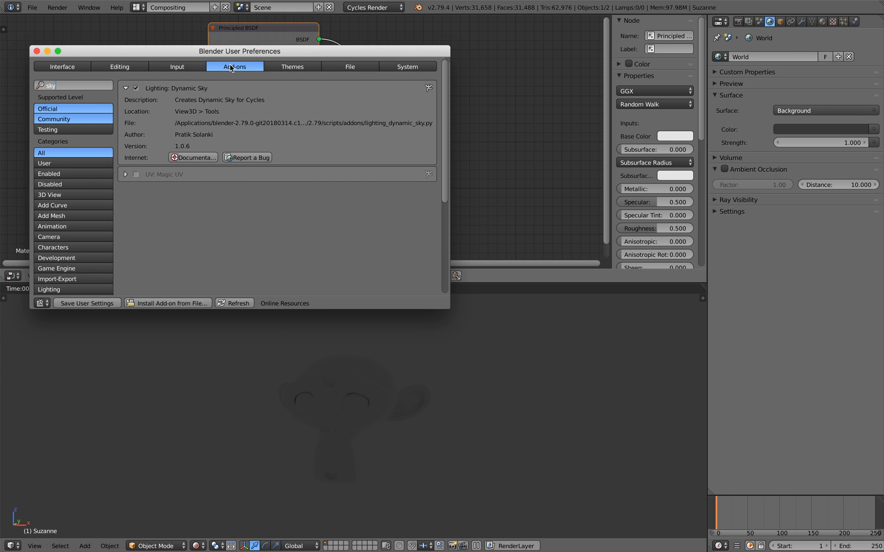
left_click(37, 51)
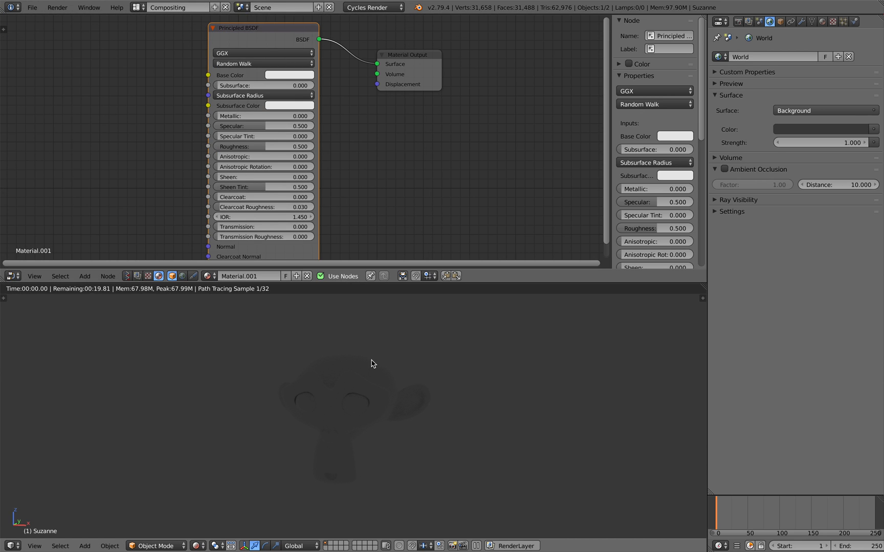
- Set the World background color to a bright, pale cream
left_click(874, 130)
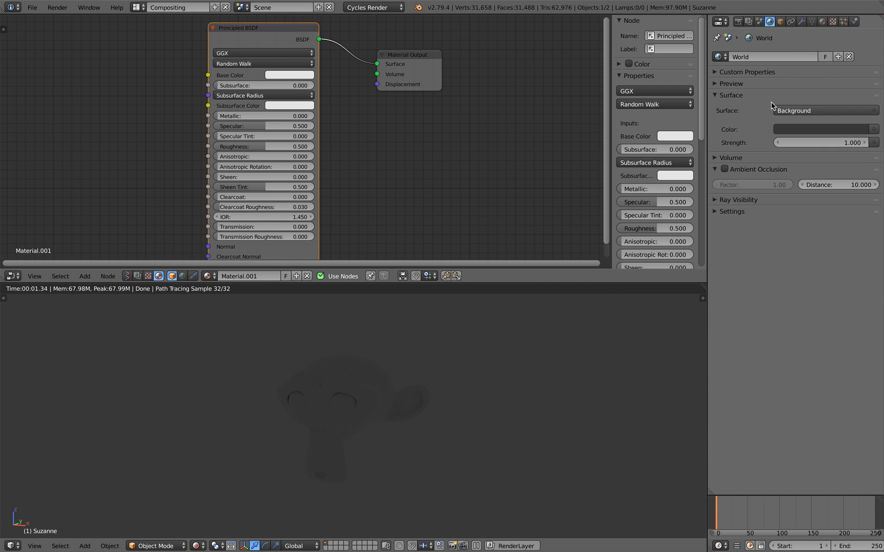
left_click(759, 22)
left_click(769, 23)
left_click(829, 131)
left_click(818, 164)
left_click_drag(860, 171, 860, 143)
left_click_drag(815, 172, 812, 182)
- Set the Principled BSDF's Base Color to a light salmon pink and view the monkey closer from a new angle
left_click(281, 76)
left_click_drag(306, 115, 307, 141)
middle_click_drag(420, 350, 407, 345)
scroll(406, 344, "up", 2)
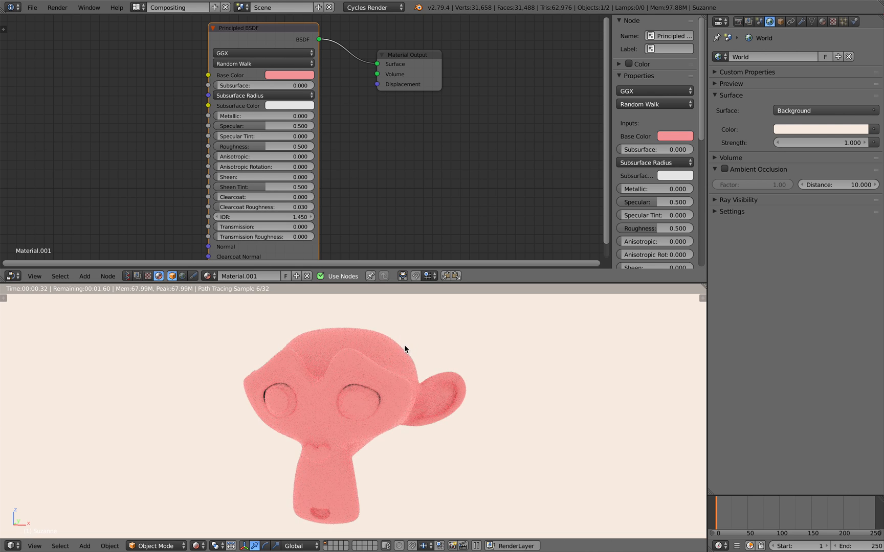
middle_click_drag(419, 384, 462, 366)
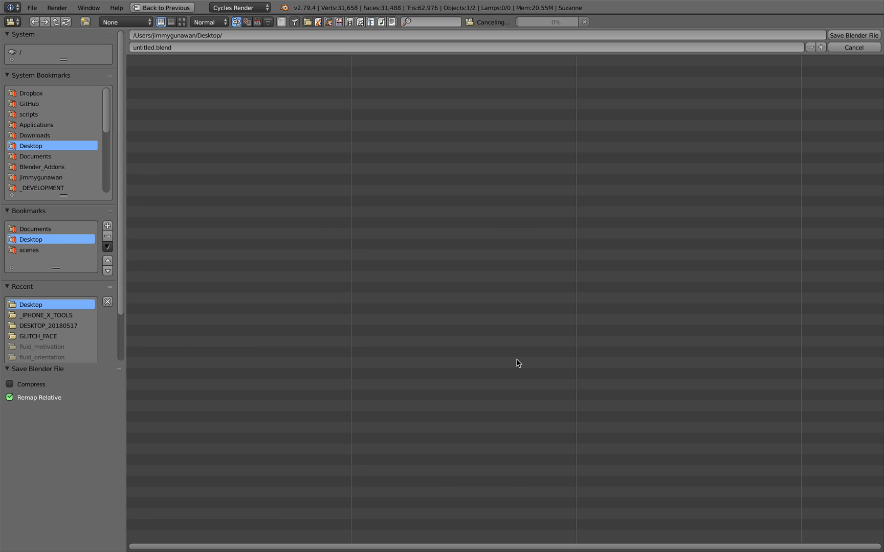
- Save the scene to the Desktop as proc_sky_003.blend
key("ctrl+s")
double_click(158, 47)
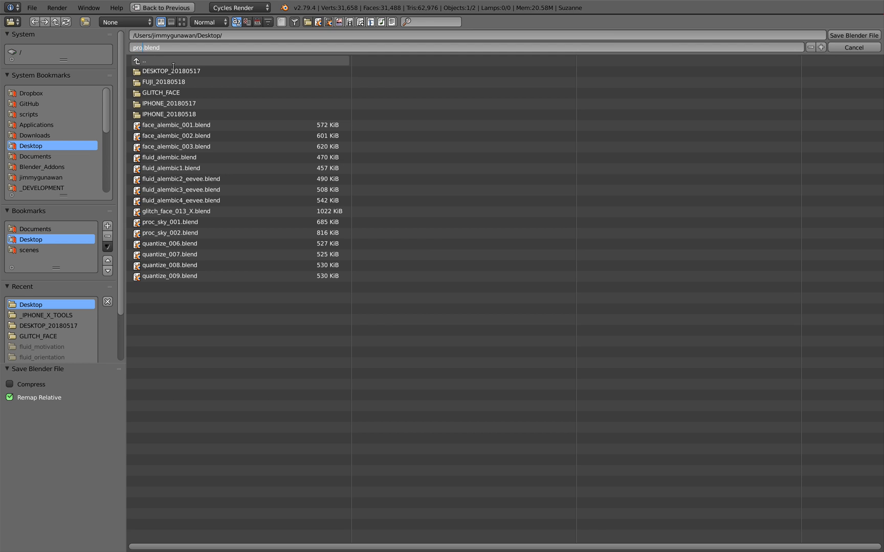
type("proc_sky_001")
key("Return")
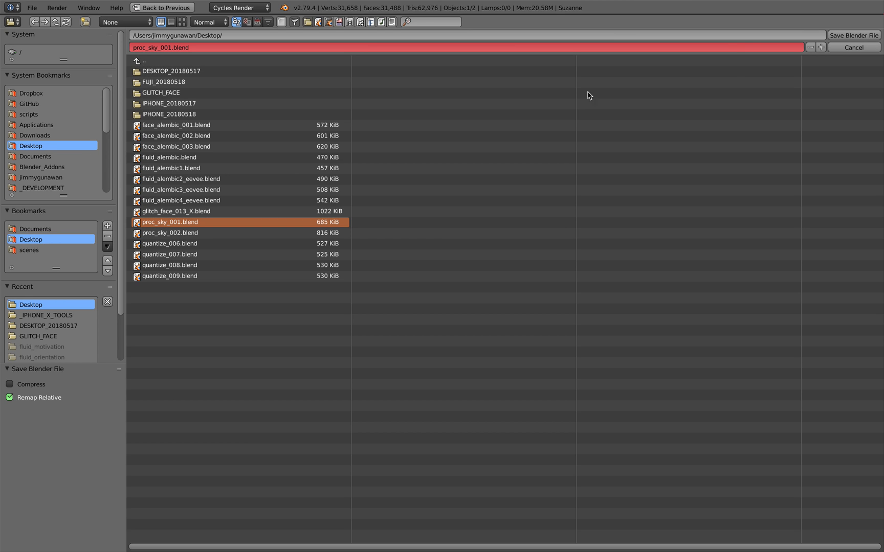
double_click(822, 47)
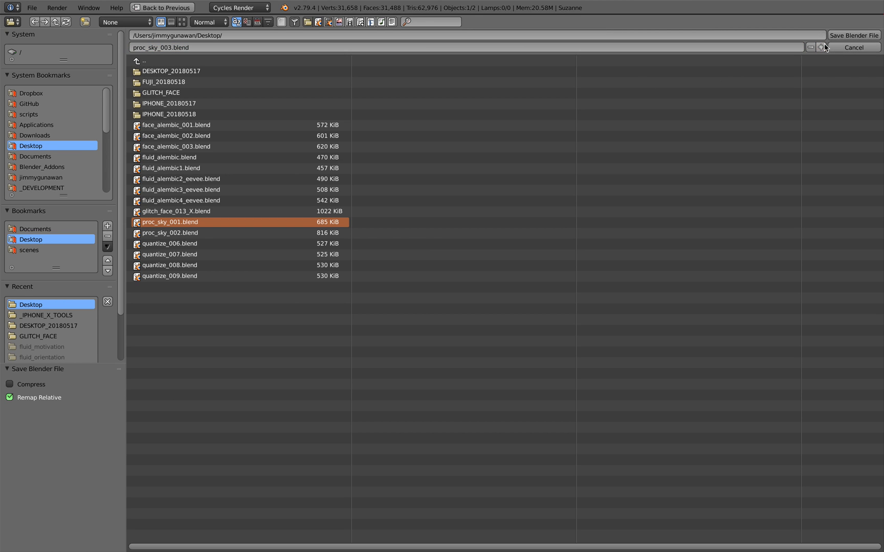
left_click(832, 41)
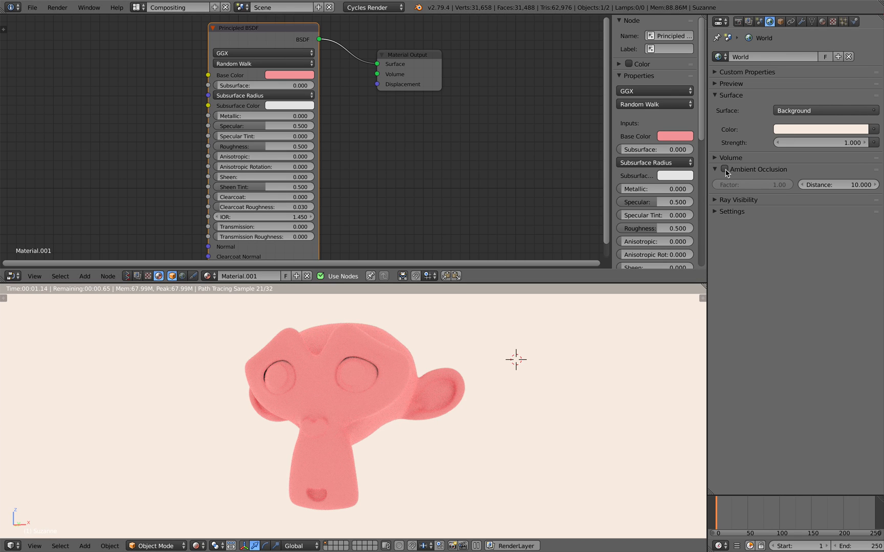
- Try the World's Ambient Occlusion with a factor of 0.81, and switch it off again
left_click_drag(756, 186, 778, 186)
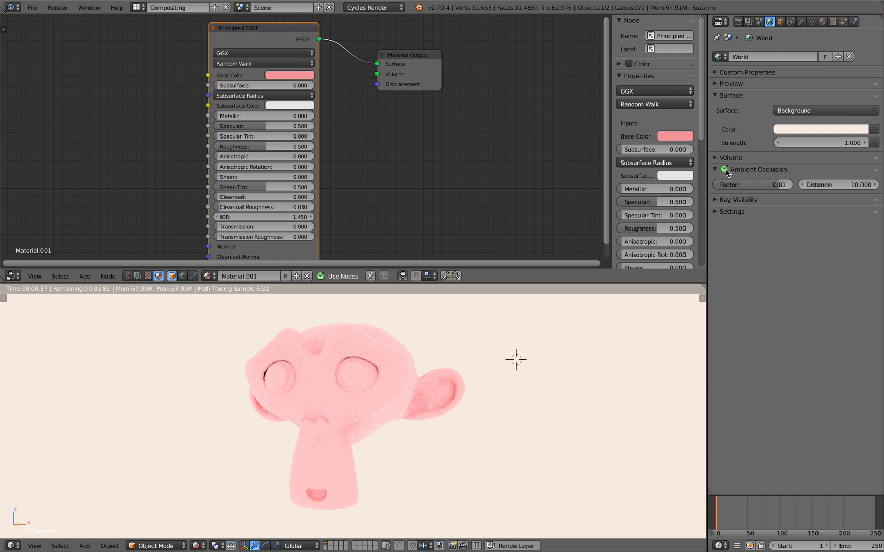
left_click(726, 170)
left_click(723, 173)
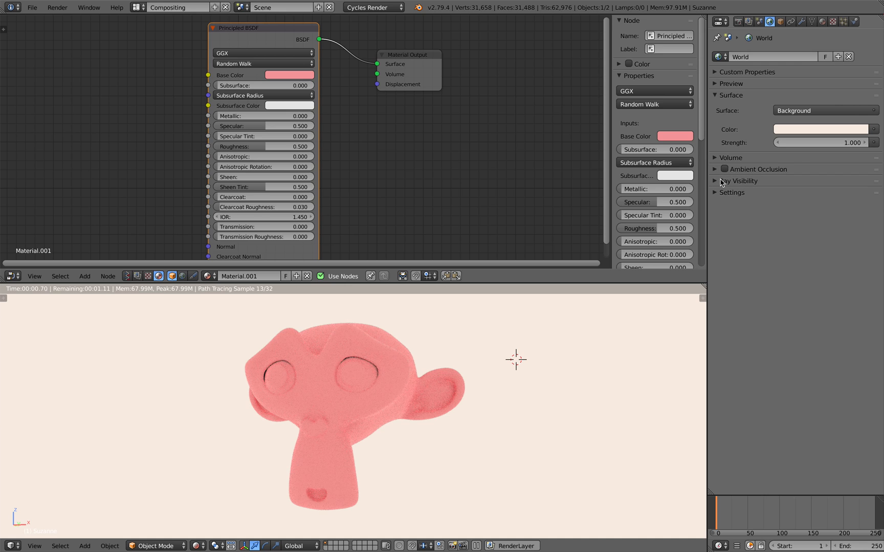
- Try an Environment Texture without an image as the World background color
left_click(873, 131)
left_click(688, 183)
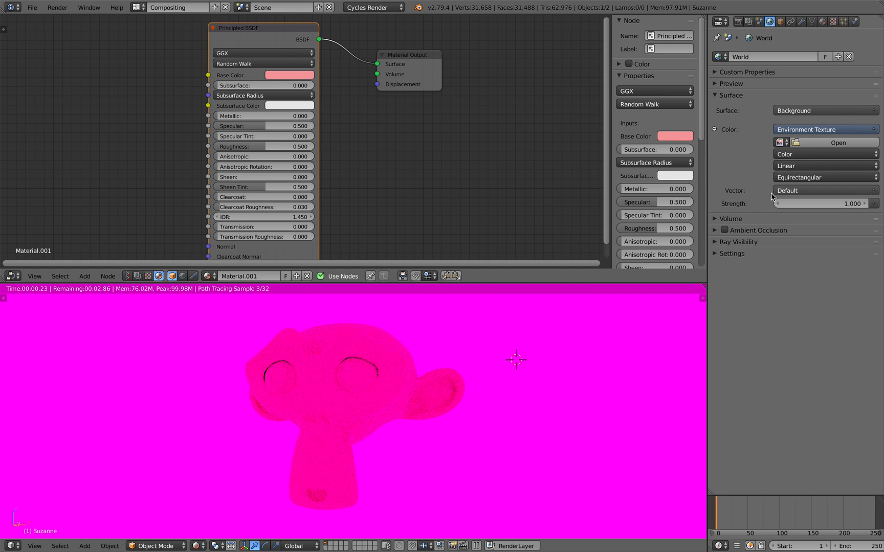
left_click(781, 144)
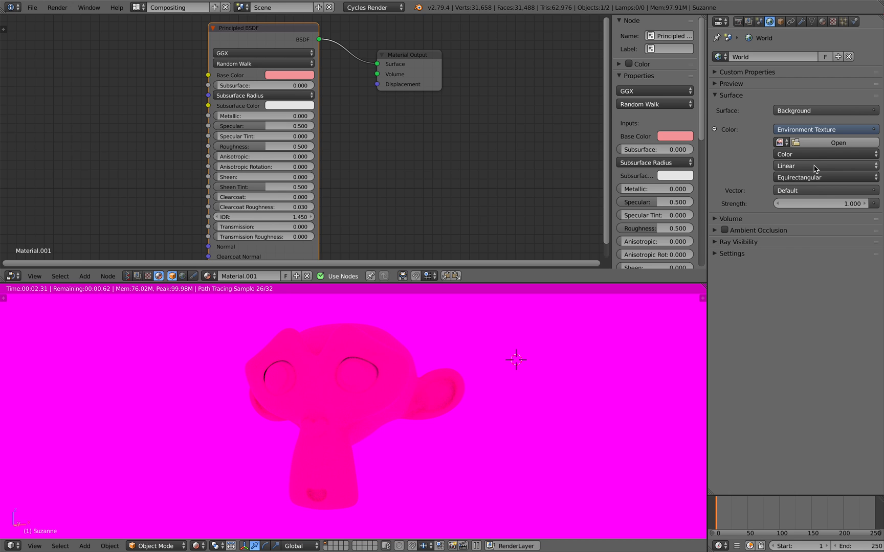
- Replace the World color's texture with a Sky Texture, set its turbidity to 2.6, and view the sky around the monkey
left_click(801, 131)
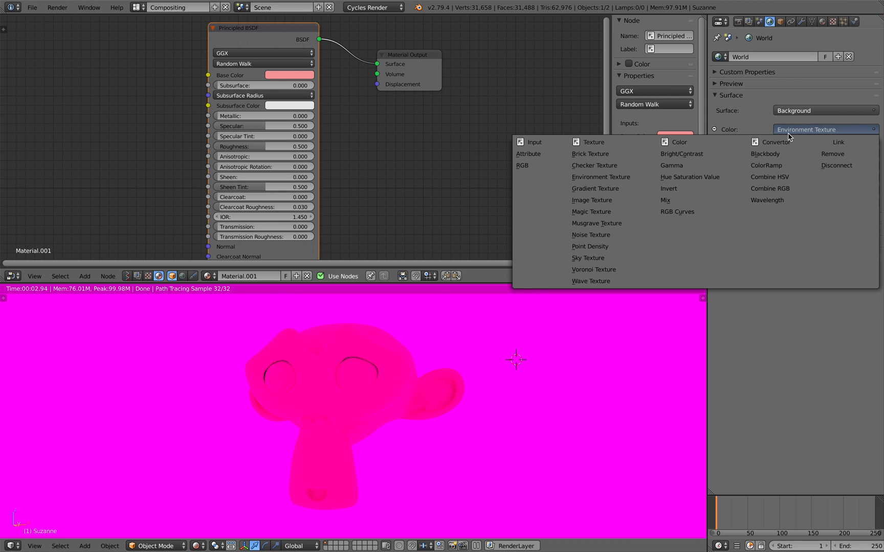
left_click(585, 258)
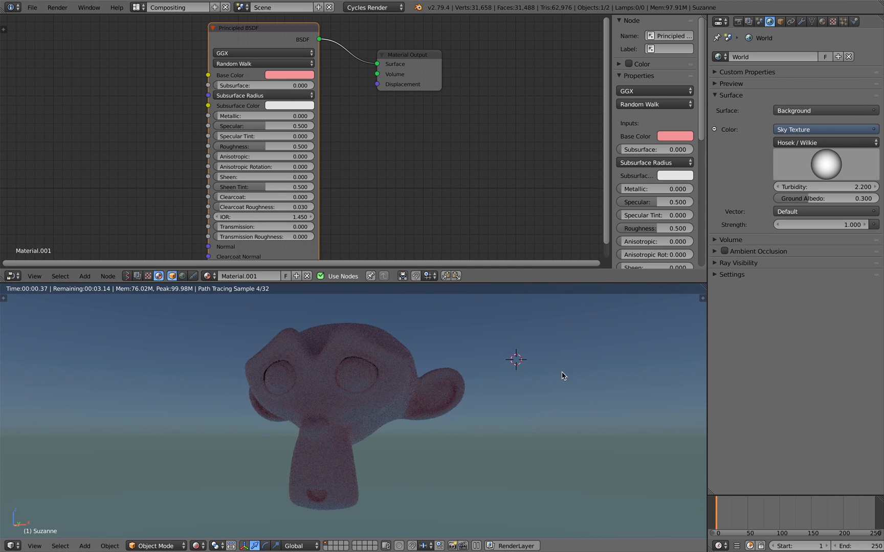
middle_click_drag(563, 373, 559, 390)
mouse_move(501, 389)
middle_mouse_down()
mouse_move(529, 397)
mouse_move(569, 369)
mouse_move(528, 391)
mouse_move(491, 389)
middle_mouse_up()
left_click_drag(825, 164, 852, 188)
- Switch the Sky Texture's model to Preetham and orbit around the monkey to preview the sky
left_click(801, 145)
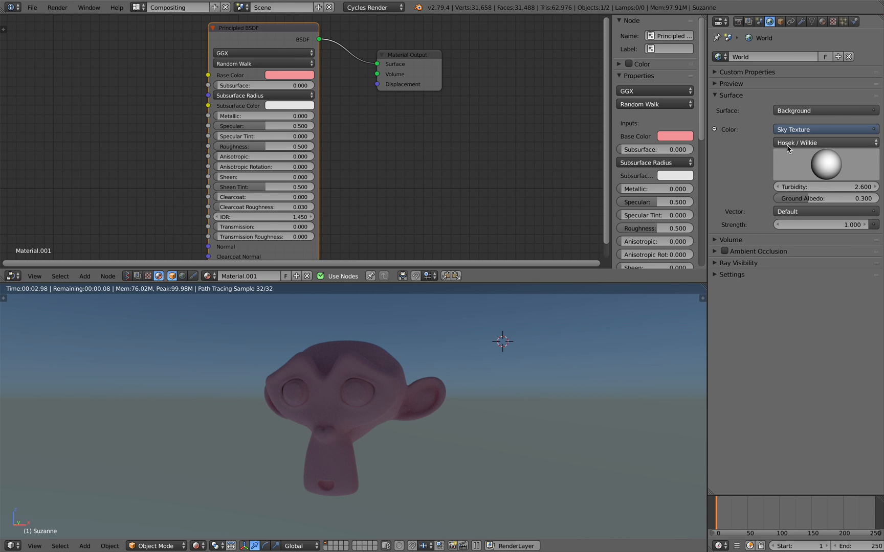
left_click(820, 143)
left_click(819, 134)
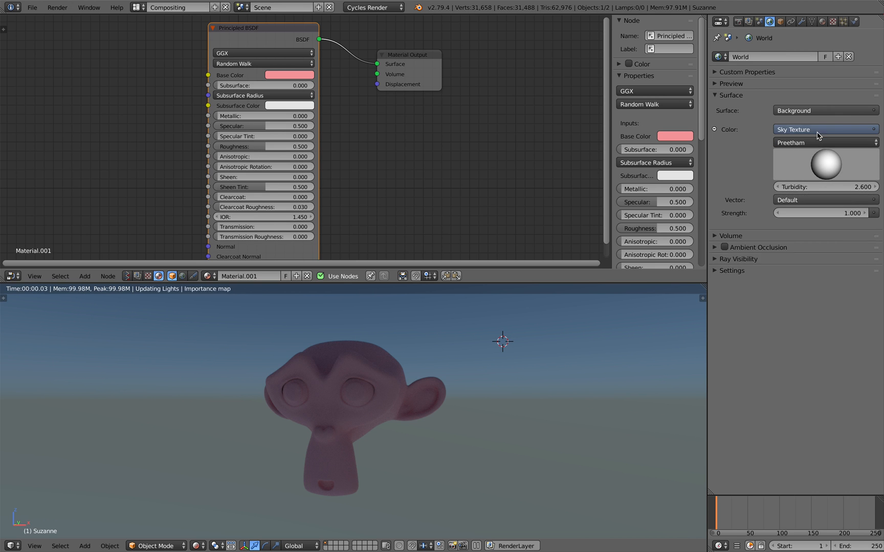
mouse_move(826, 187)
left_mouse_down()
mouse_move(787, 188)
mouse_move(819, 190)
left_mouse_up()
middle_click_drag(458, 468, 475, 444)
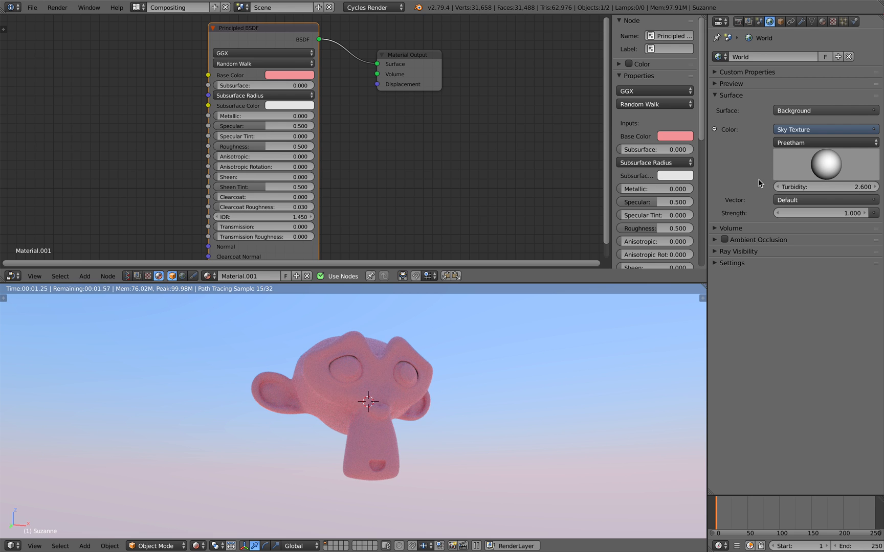
middle_click_drag(516, 394, 491, 412)
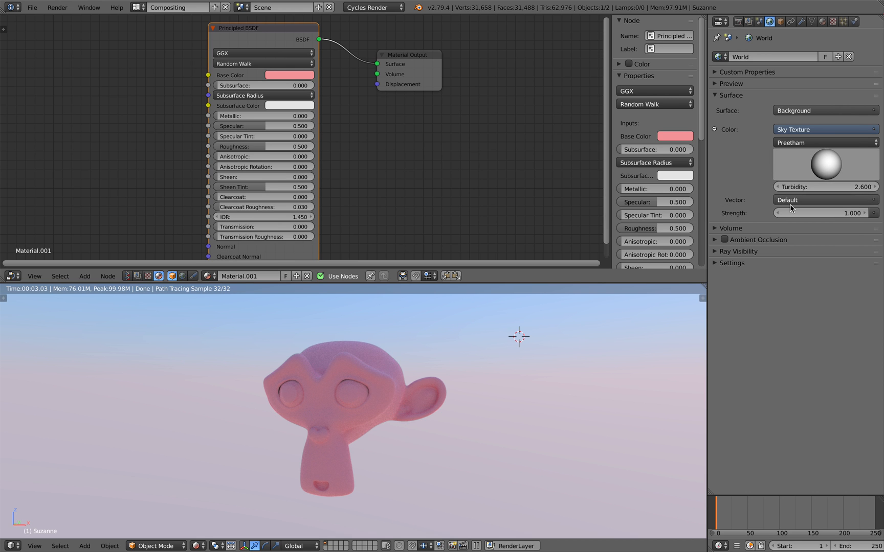
left_click(799, 133)
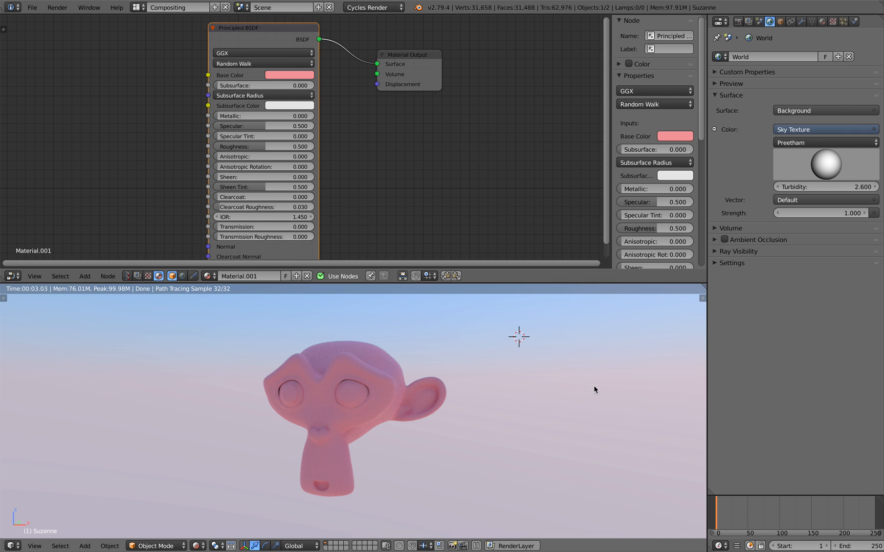
middle_click_drag(594, 389, 601, 372)
- Change the World color to an Environment Texture and browse for its image in _HDR_LIBRARY/studio_hdr_giveaway_by_zbyg, shown as thumbnails
left_click(817, 132)
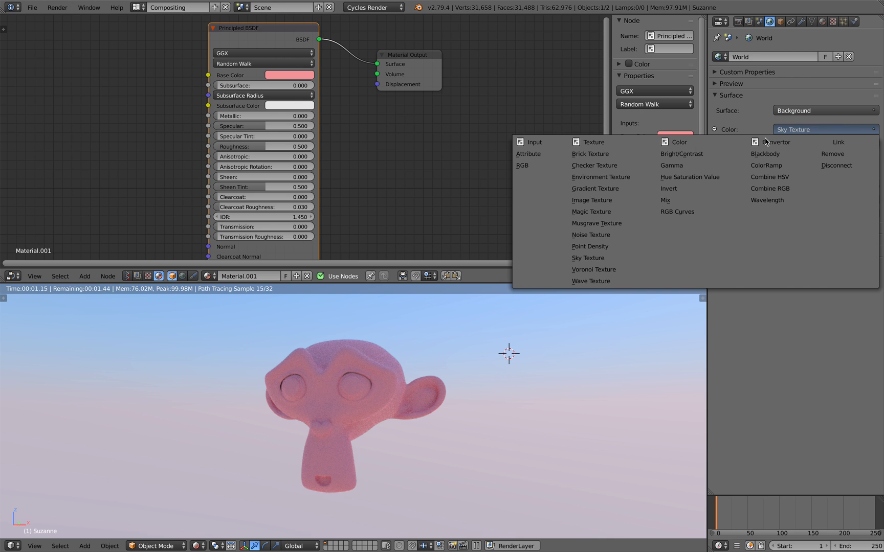
left_click(612, 178)
left_click(829, 144)
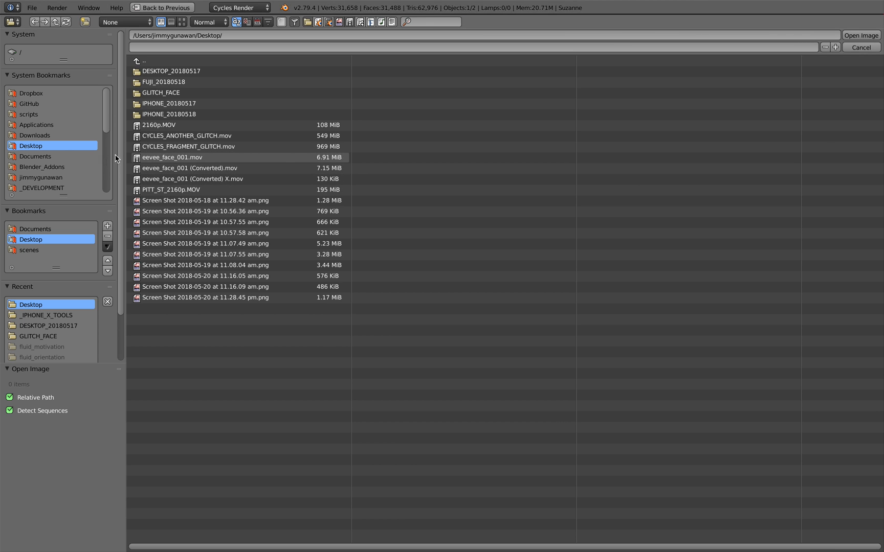
left_click(66, 156)
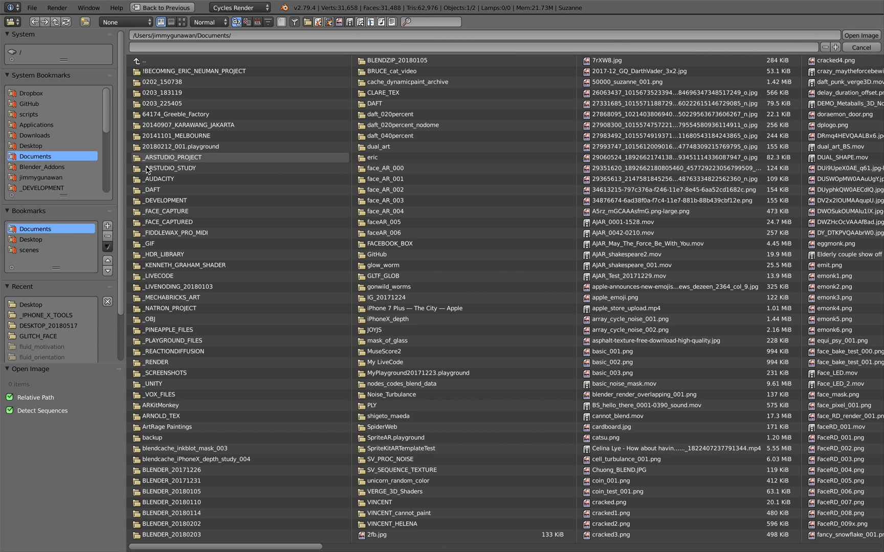
left_click(176, 257)
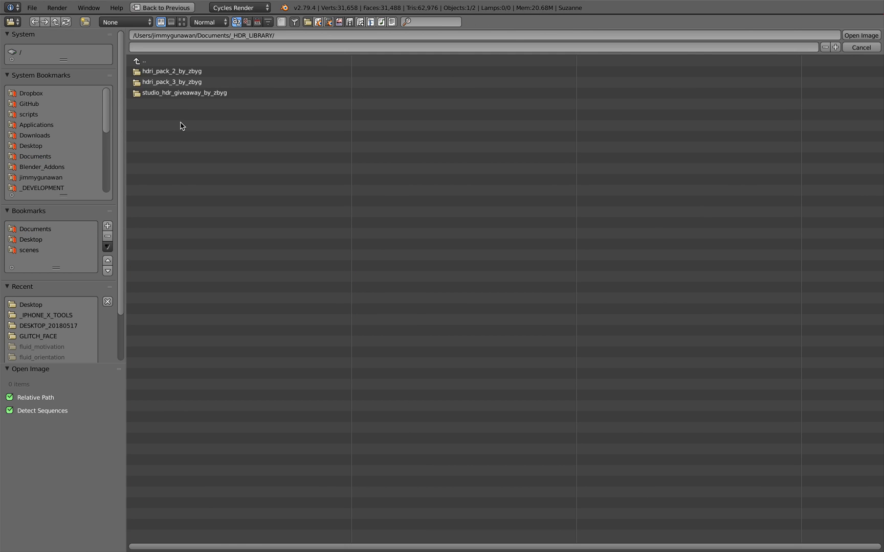
left_click(175, 94)
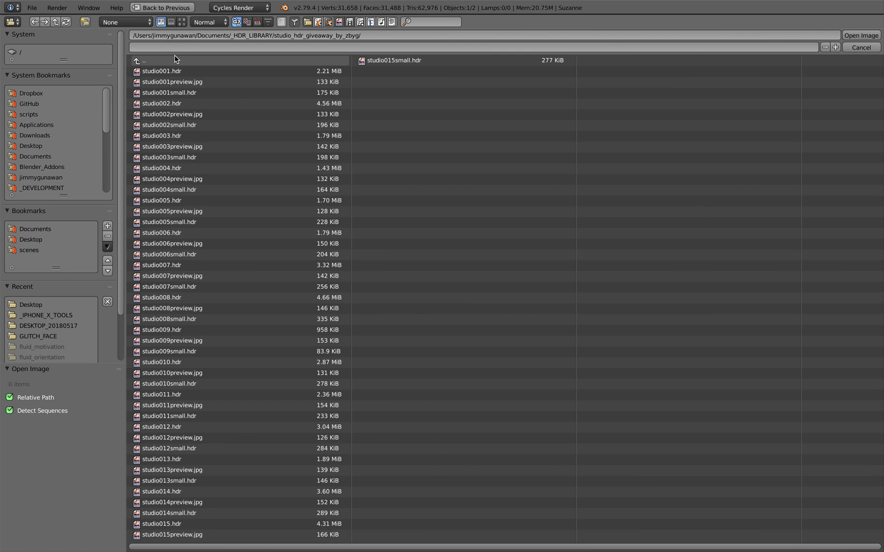
left_click(182, 22)
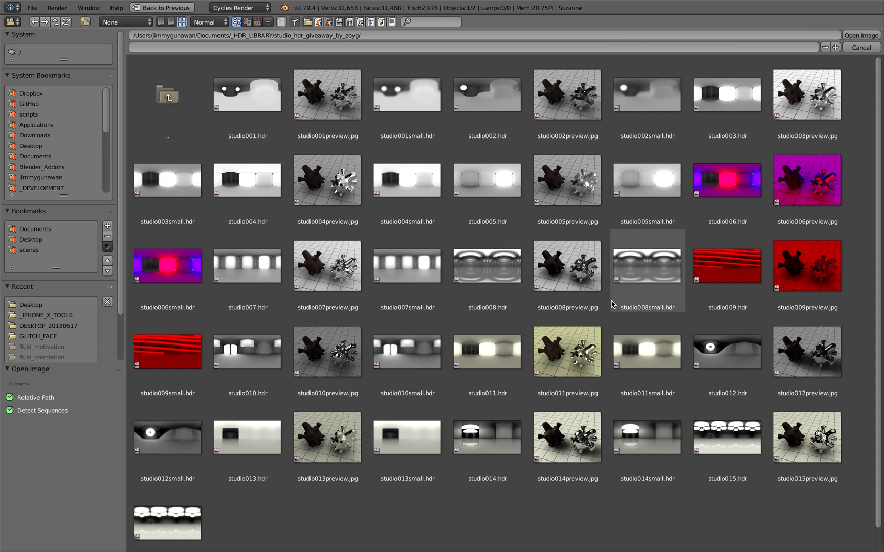
- Load studio015.hdr as the World's environment image
left_click(719, 199)
left_click(706, 436)
double_click(725, 436)
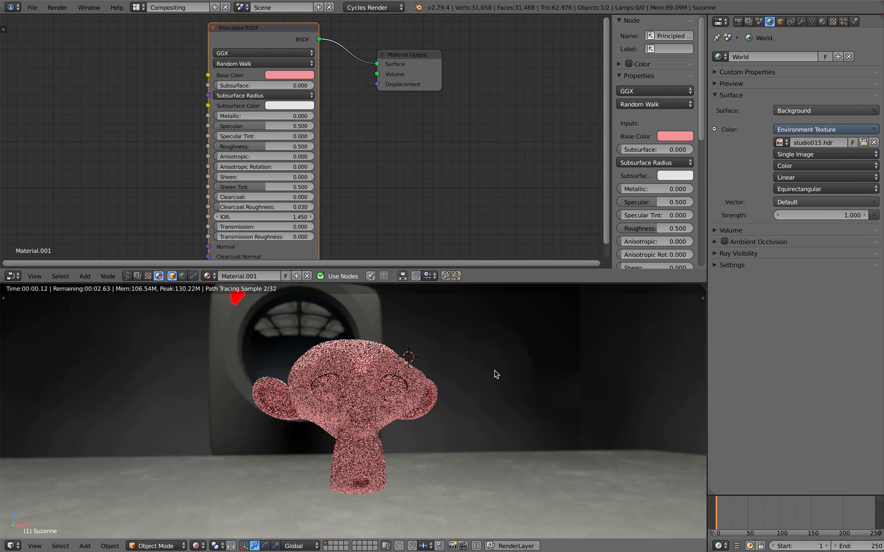
- Enlarge the 3D view further and set the World background strength to 1.6, checking the lighting on the monkey
left_click_drag(475, 283, 472, 180)
mouse_move(475, 346)
middle_mouse_down()
mouse_move(532, 340)
mouse_move(528, 352)
mouse_move(467, 365)
mouse_move(448, 349)
mouse_move(463, 344)
middle_mouse_up()
left_click(824, 215)
mouse_move(824, 215)
left_mouse_down()
mouse_move(854, 215)
mouse_move(823, 219)
left_mouse_up()
middle_click_drag(451, 349, 457, 350)
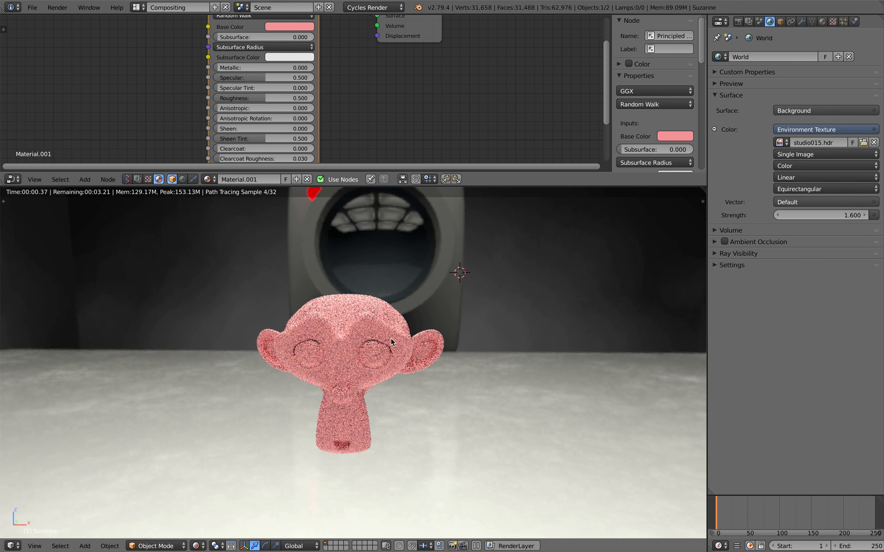
- Enable transparent film in the render settings and orbit around the monkey to check it without the HDR background
left_click(738, 22)
left_click(733, 375)
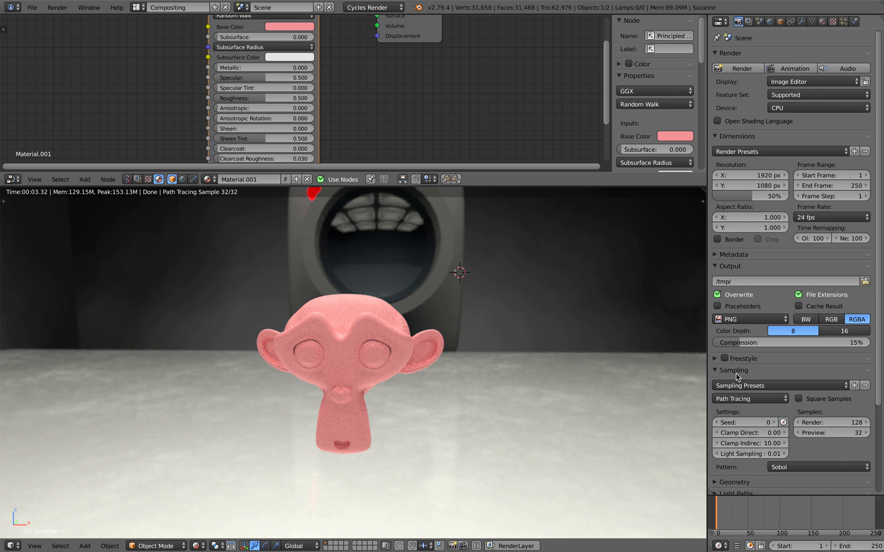
scroll(763, 399, "down", 5)
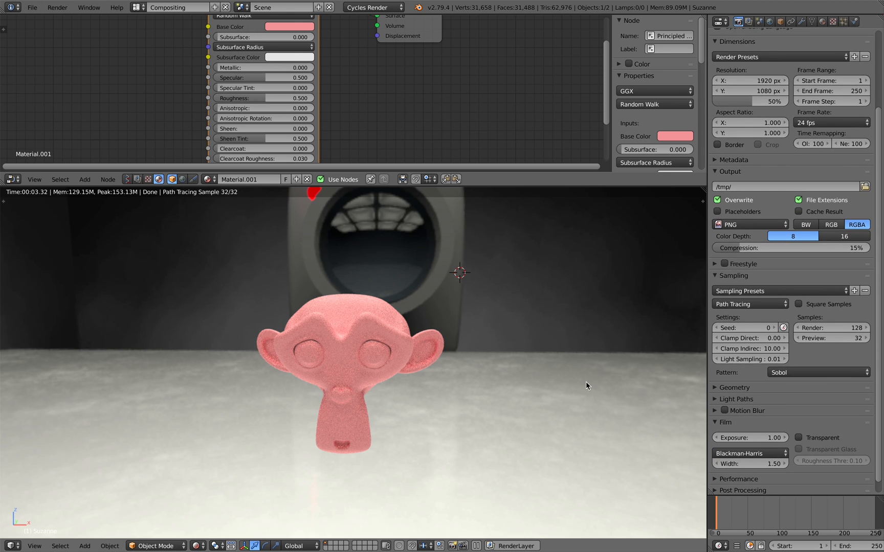
left_click(799, 439)
middle_click_drag(437, 351, 520, 342)
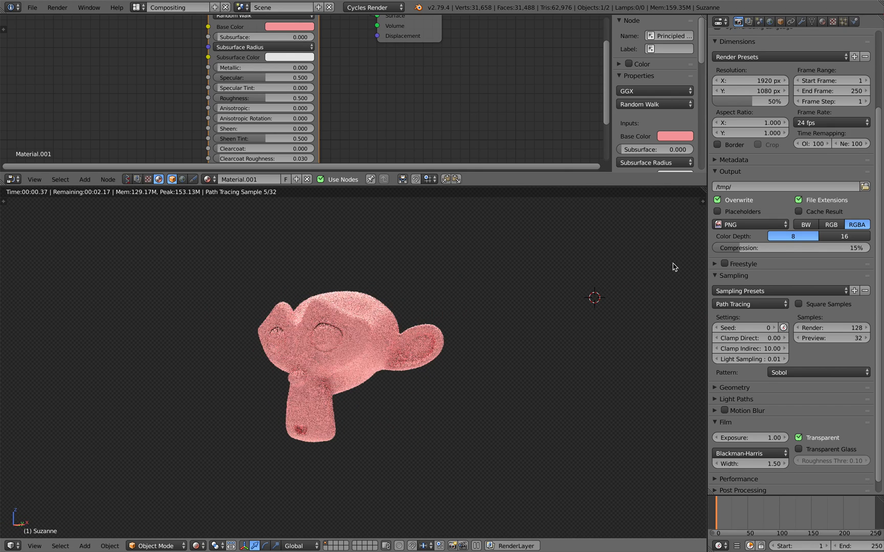
- Return to the World settings and enlarge the node editor to show the complete Material.001 node tree
left_click(770, 22)
middle_click_drag(602, 229, 440, 223)
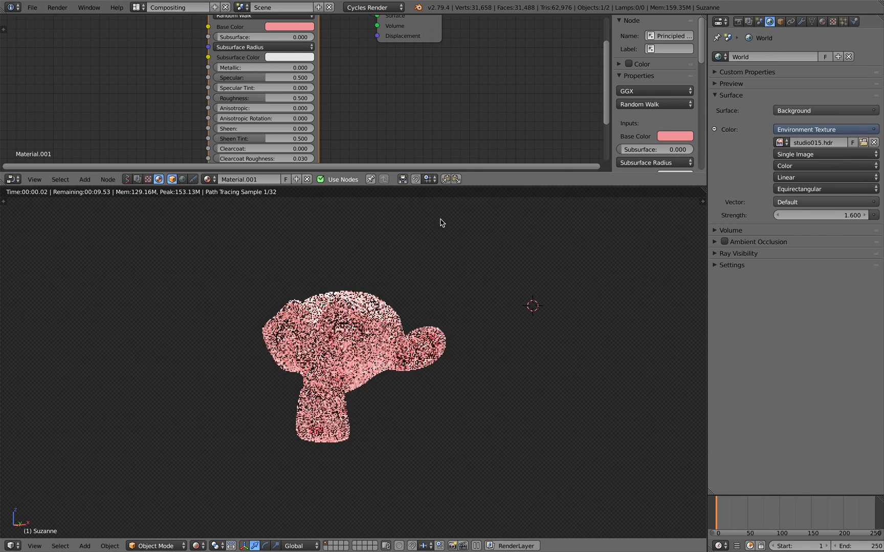
scroll(120, 85, "down", 2)
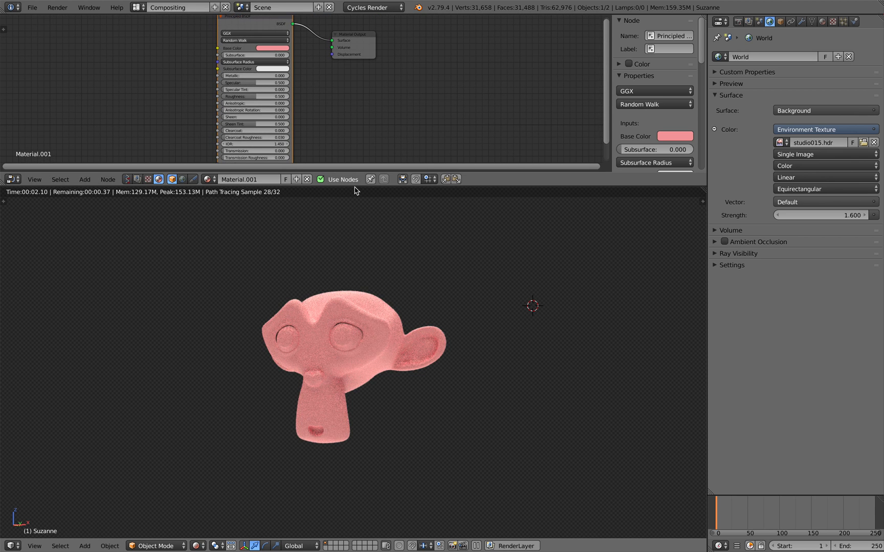
left_click_drag(353, 185, 353, 221)
middle_click_drag(344, 79, 319, 83)
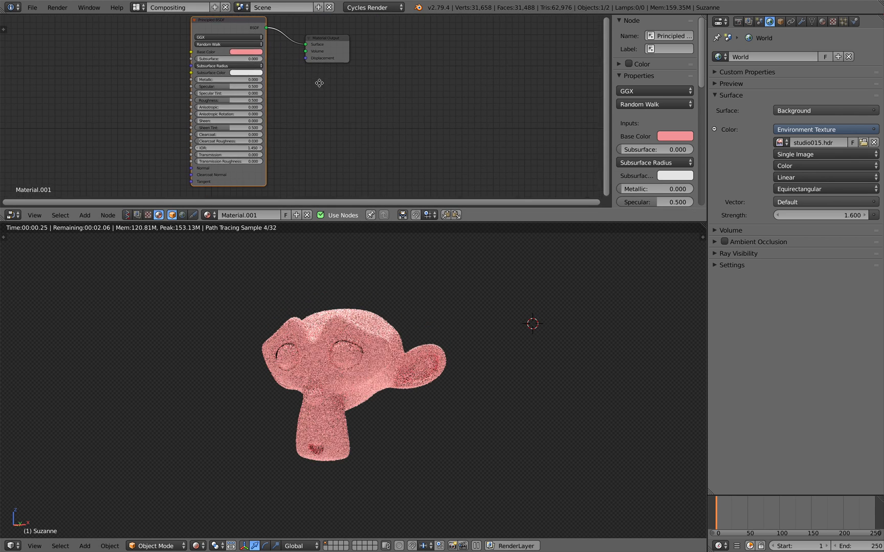
- Check the Lighting: Dynamic Sky add-on in the user preferences, then close them
left_click(32, 7)
left_click(78, 124)
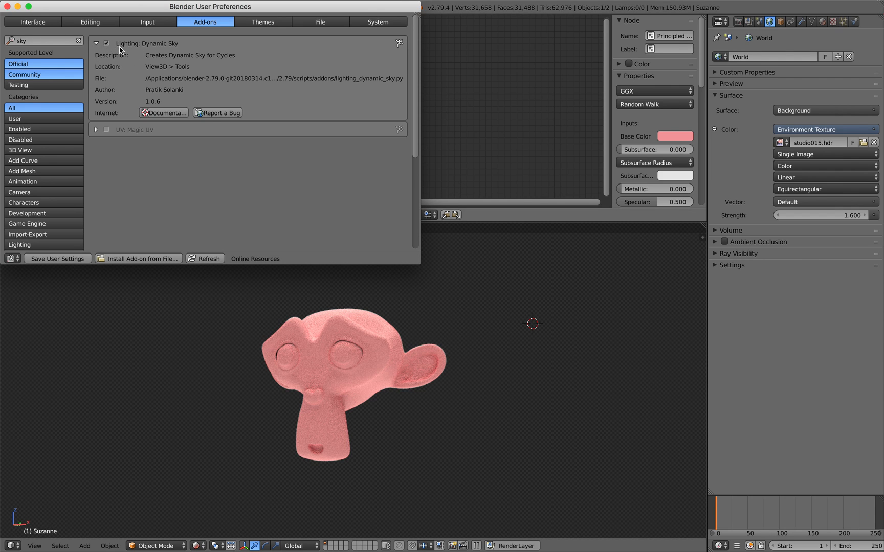
left_click(7, 6)
- Switch the 3D view to Solid shading, widen the tool shelf and collapse its Transform and Edit sections
left_click(204, 546)
left_click(215, 497)
left_click(5, 237)
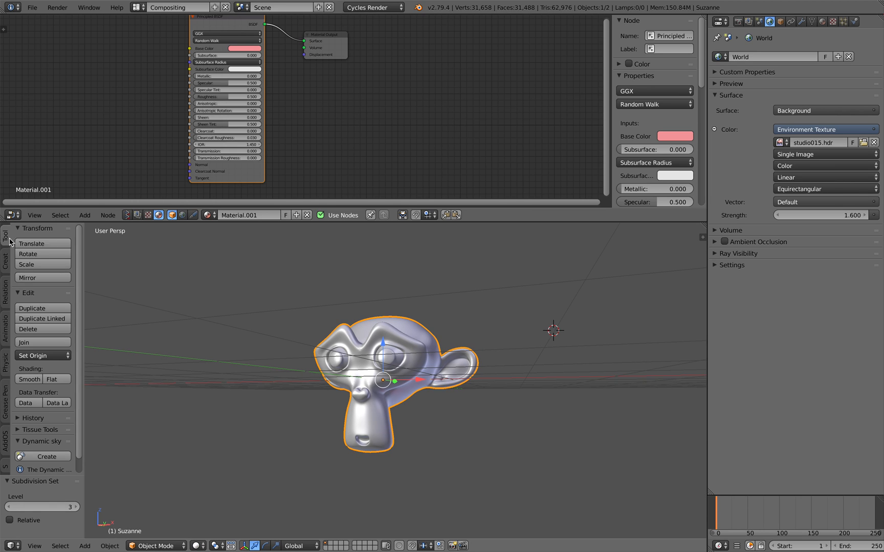
left_click_drag(83, 262, 154, 262)
left_click(45, 231)
left_click(49, 241)
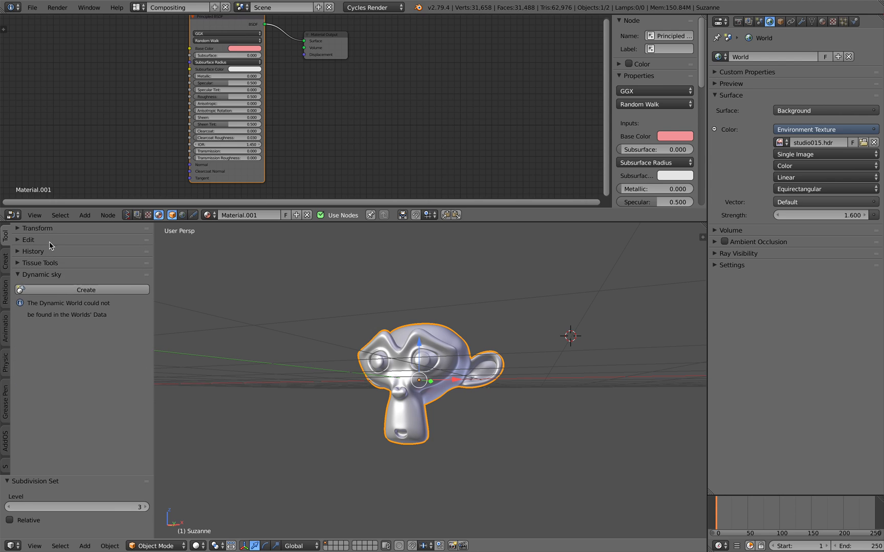
left_click(49, 251)
left_click(51, 251)
- Create a new dynamic sky world with the Dynamic Sky add-on
left_click(57, 277)
left_click(57, 277)
left_click(92, 293)
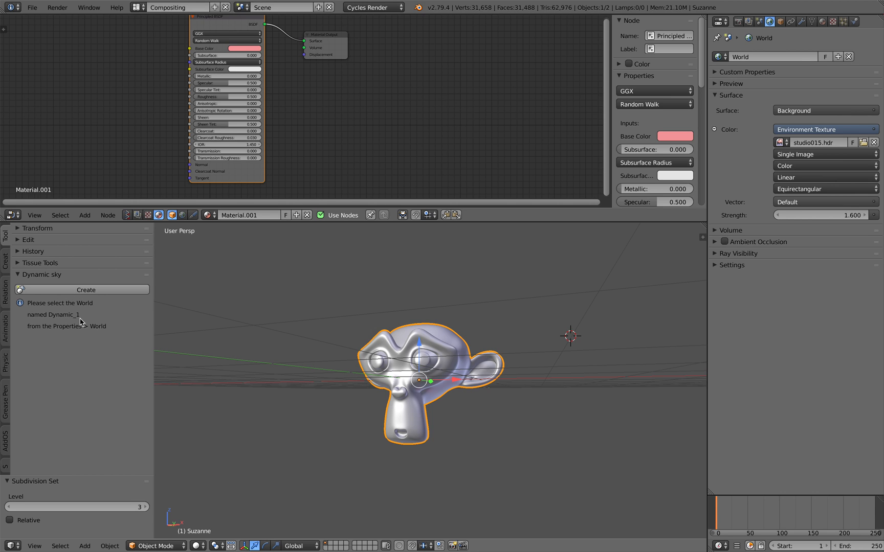
- Show the World's shader nodes in the node editor and reposition the Background and studio015.hdr nodes
scroll(220, 298, "up", 3)
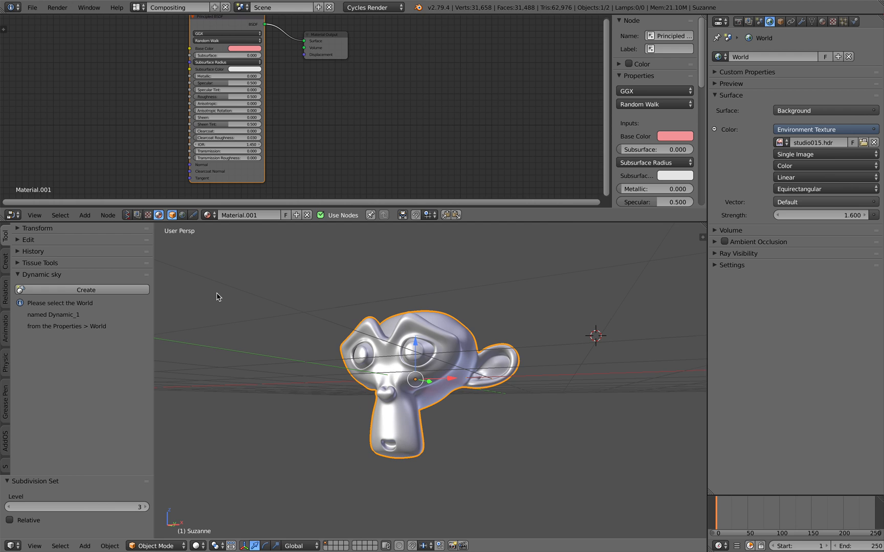
left_click(182, 215)
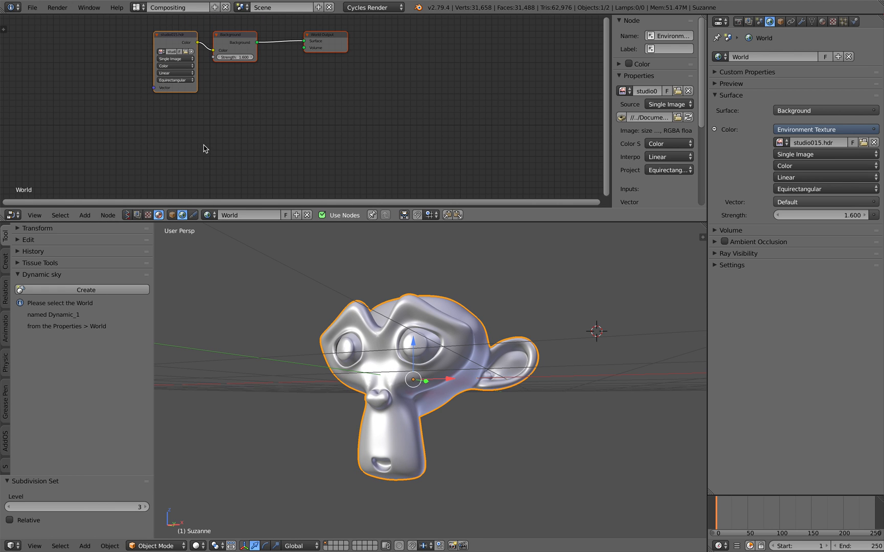
scroll(203, 148, "up", 3)
left_click_drag(258, 88, 286, 79)
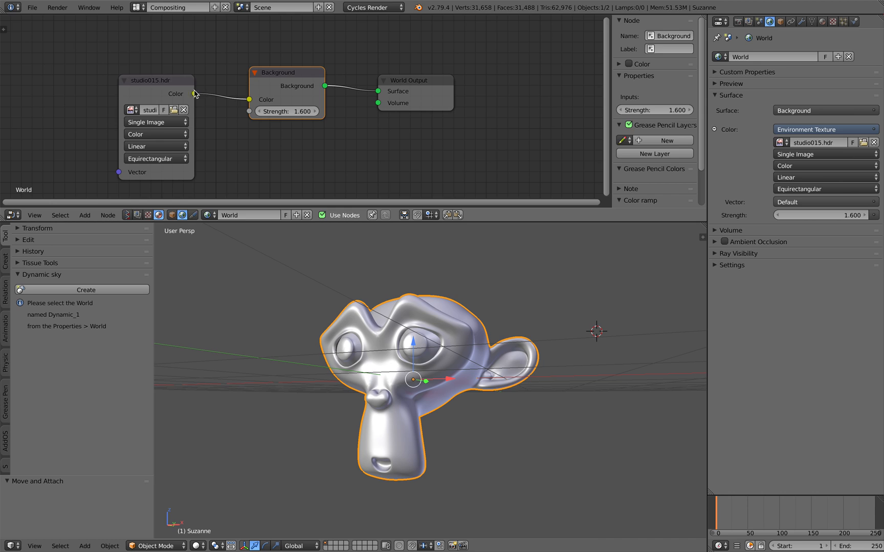
left_click_drag(177, 97, 185, 87)
- Make Dynamic_1 the scene's active world and orbit to face the monkey
left_click(208, 215)
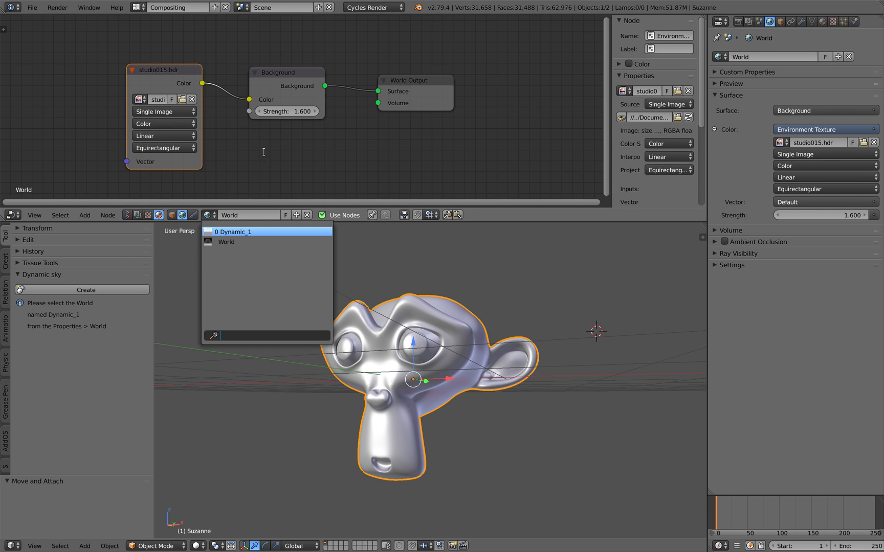
left_click(264, 152)
left_click(217, 215)
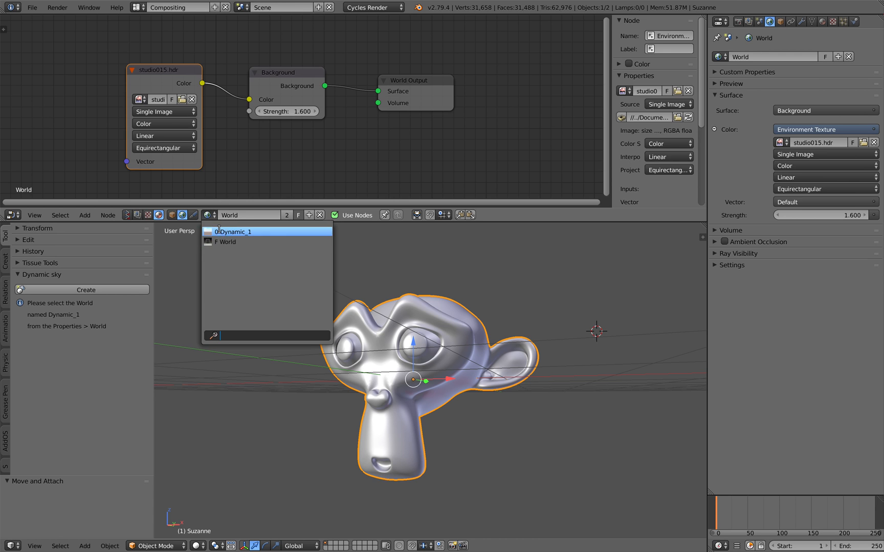
left_click(241, 231)
middle_click_drag(309, 322, 327, 323)
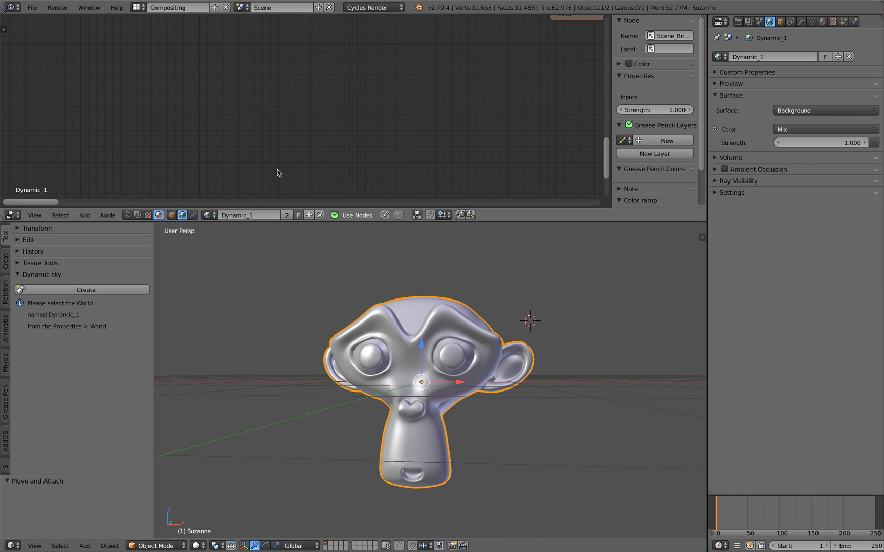
- Frame the whole Dynamic_1 node tree and deselect all of its nodes
key("Home")
left_click(44, 215)
left_click(34, 215)
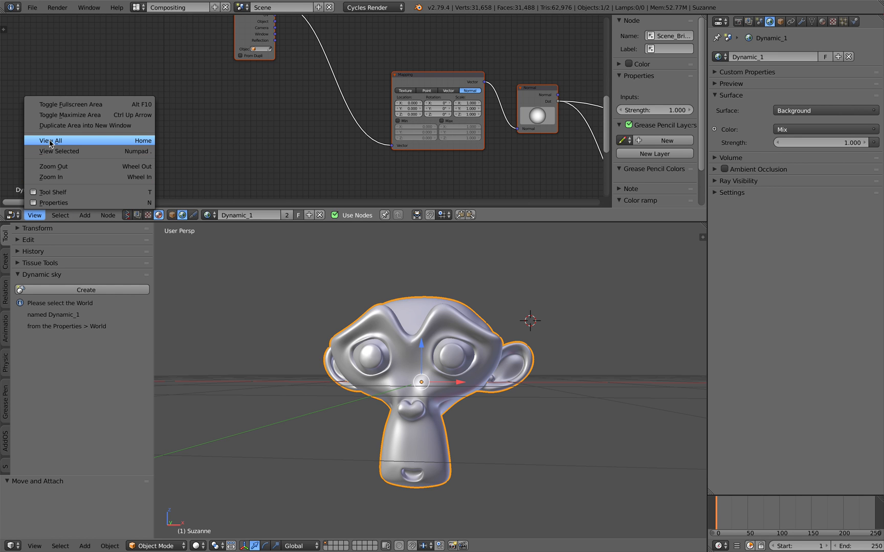
left_click(88, 142)
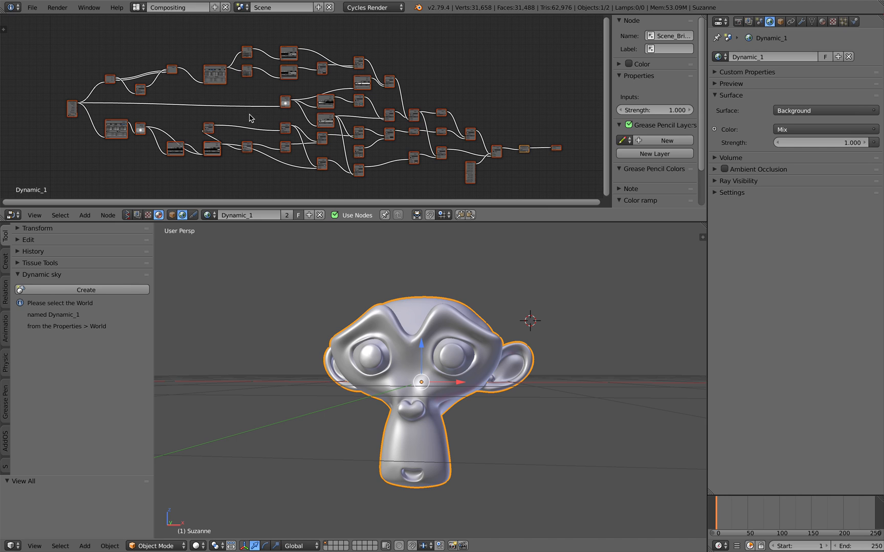
key("a")
key("a")
key("a")
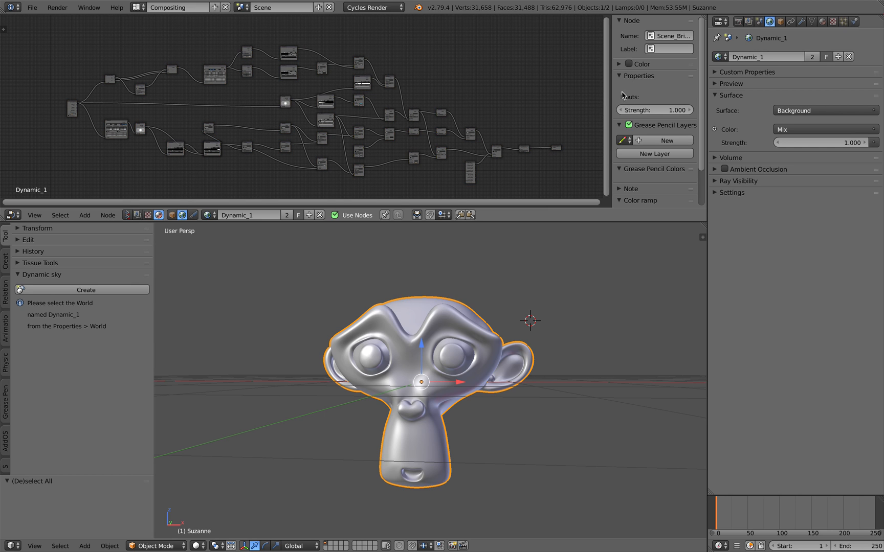
- Hide the node editor's properties sidebar and maximize the editor, focusing on the start of the Dynamic_1 tree
key("n")
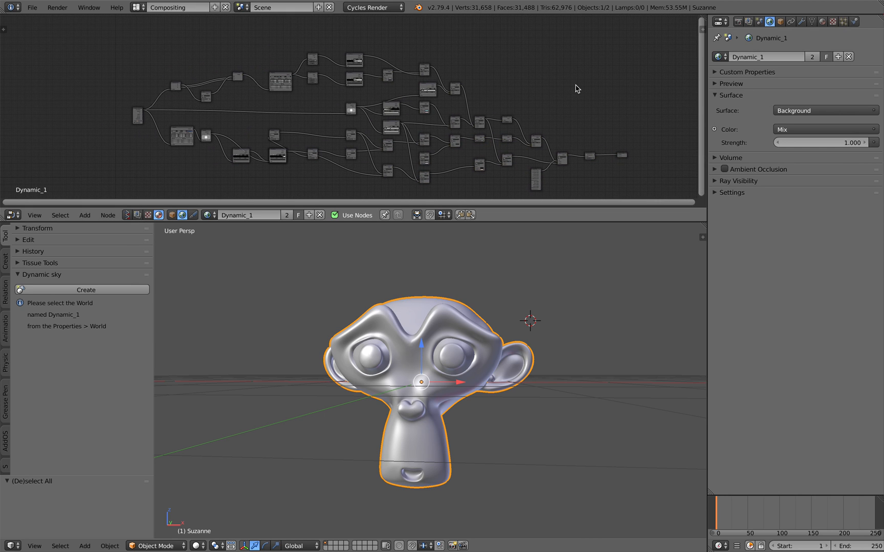
key("ctrl+Up")
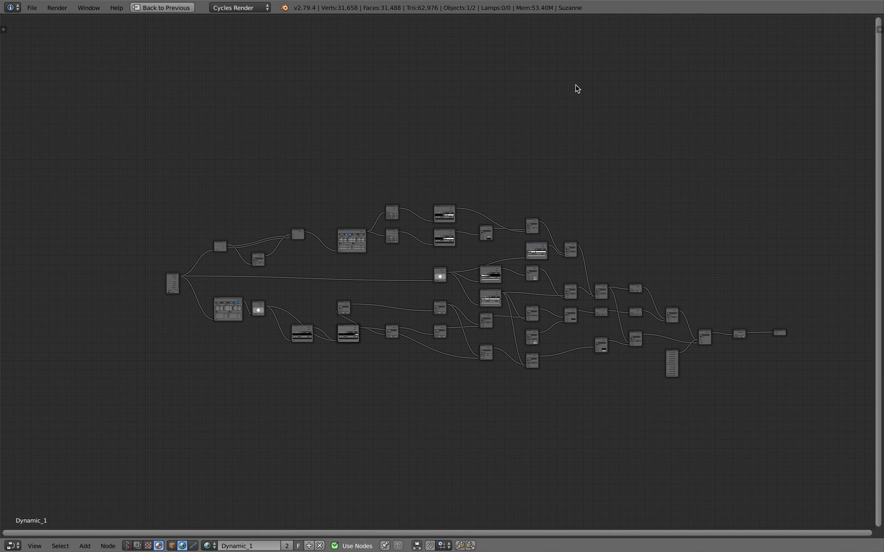
scroll(269, 180, "up", 7)
middle_click_drag(237, 214, 429, 138)
scroll(276, 182, "up", 3)
middle_click_drag(266, 186, 434, 200)
scroll(433, 200, "up", 2)
- Reposition the Texture Coordinate, Mapping, Separate RGB, Normal and first ColorRamp nodes at the start of the Dynamic_1 tree
left_click_drag(158, 146, 68, 127)
left_click_drag(348, 235, 238, 225)
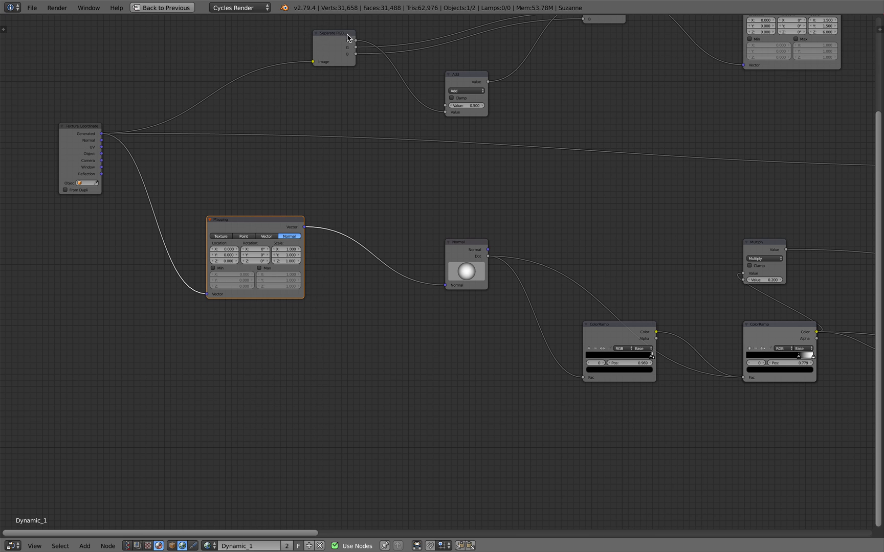
left_click_drag(348, 37, 255, 32)
middle_click_drag(485, 230, 348, 263)
left_click_drag(354, 280, 295, 275)
left_click(484, 360)
left_click_drag(484, 360, 413, 383)
- Reposition the Multiply and ColorRamp nodes that follow the first Normal node
middle_click_drag(478, 296, 389, 269)
left_click_drag(535, 253, 467, 226)
left_click_drag(539, 338, 462, 324)
middle_click_drag(418, 294, 171, 401)
left_click_drag(306, 439, 290, 485)
middle_click_drag(289, 152, 281, 209)
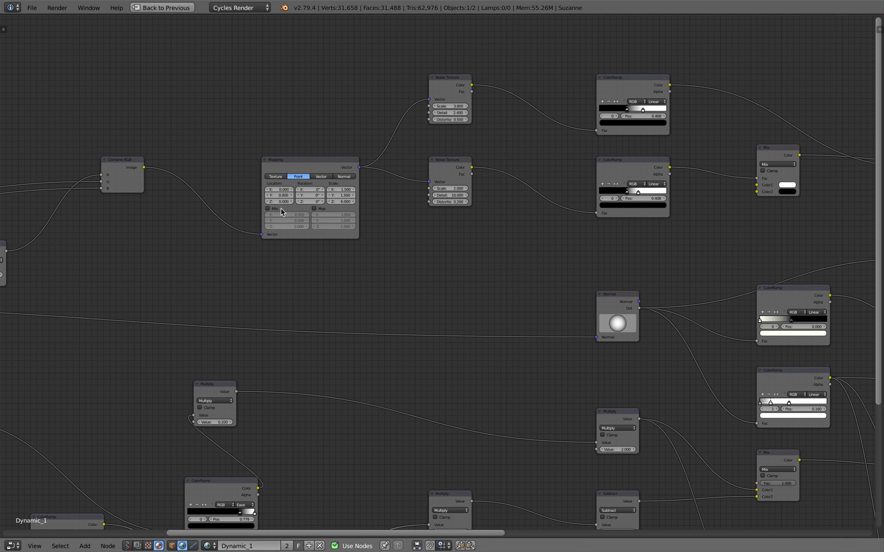
- Reposition the Point-type Mapping node and the two Noise Texture nodes it feeds, plus one node in the lower branch
left_click_drag(293, 165, 261, 148)
scroll(372, 170, "up", 1)
middle_click_drag(378, 170, 119, 196)
left_click_drag(198, 104, 198, 71)
left_click_drag(200, 188, 186, 172)
middle_click_drag(395, 288, 361, 177)
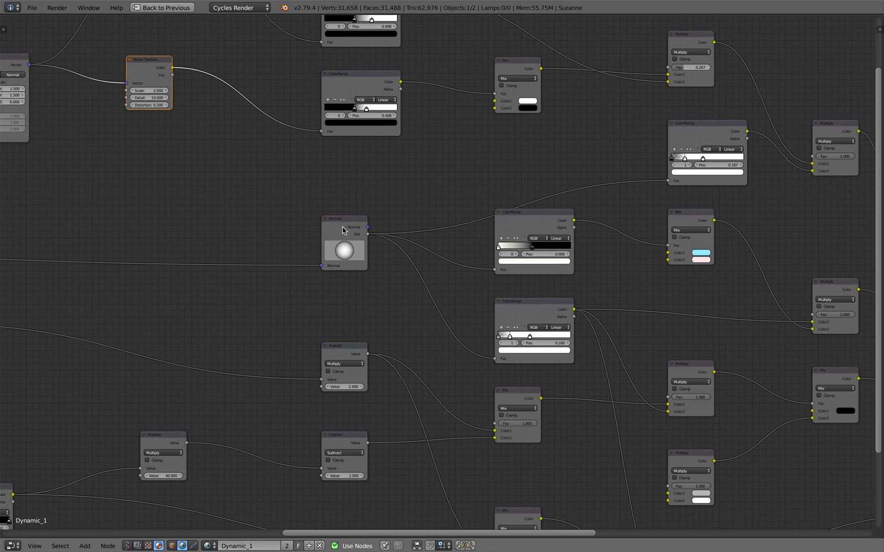
middle_click_drag(195, 252, 594, 211)
middle_click_drag(382, 242, 493, 242)
left_click_drag(419, 379, 390, 359)
- Examine the rest of the Dynamic_1 node tree, from the ColorRamp and Mix nodes to the final Gamma, Add and Light Path nodes
middle_click_drag(244, 312, 419, 320)
middle_click_drag(714, 354, 357, 273)
middle_click_drag(589, 272, 275, 249)
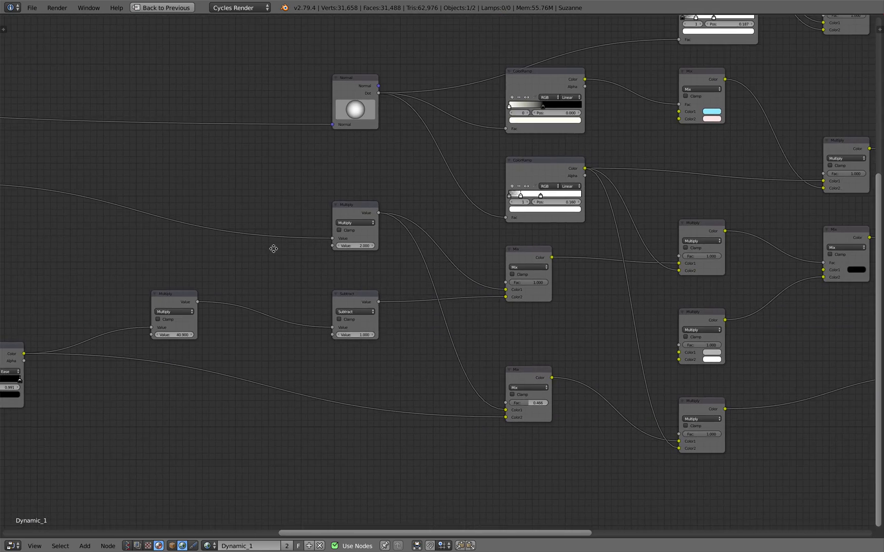
middle_click_drag(342, 241, 187, 283)
middle_click_drag(278, 241, 231, 247)
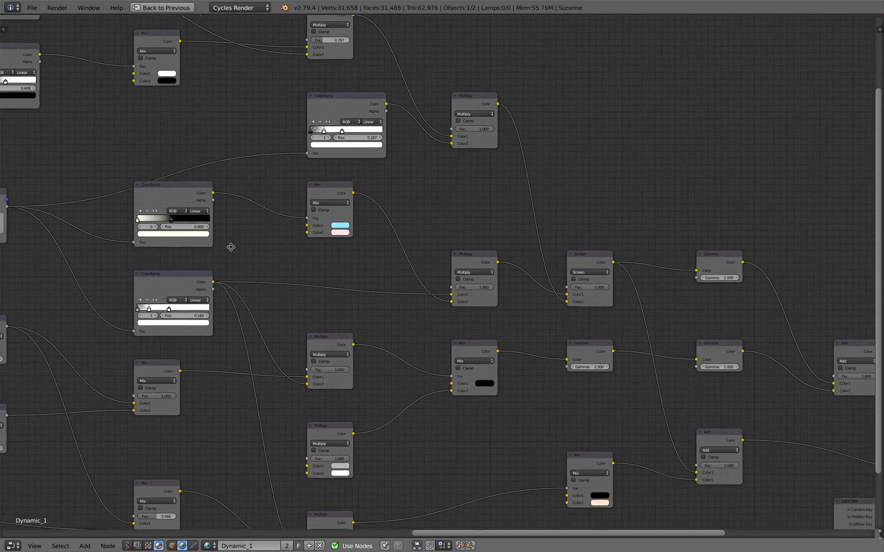
scroll(307, 231, "up", 4)
middle_click_drag(312, 223, 302, 249)
scroll(327, 266, "down", 3)
scroll(417, 276, "down", 2)
middle_click_drag(444, 290, 297, 197)
middle_click_drag(427, 253, 464, 275)
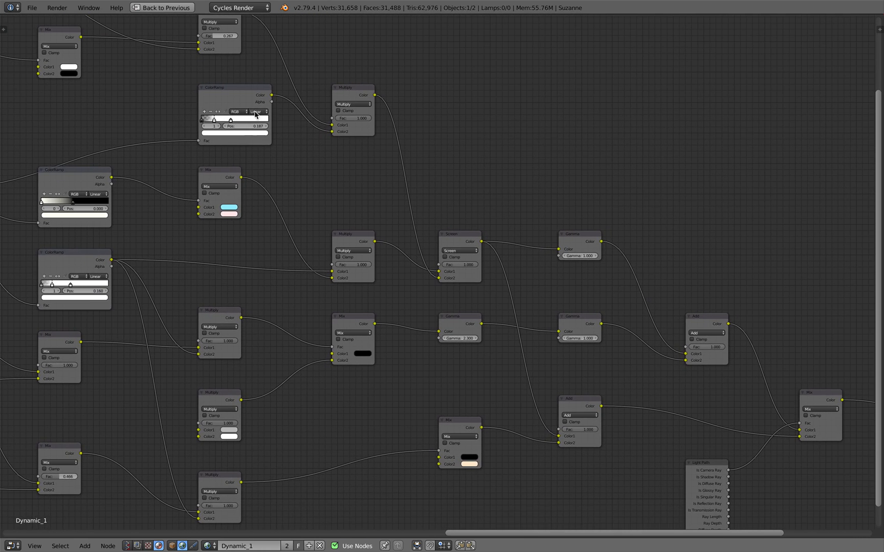
- Restore the previous screen layout and switch the 3D view to Rendered shading
left_click(161, 8)
mouse_move(424, 345)
middle_mouse_down()
mouse_move(422, 360)
mouse_move(423, 350)
middle_mouse_up()
key("ctrl+s")
left_click(423, 351)
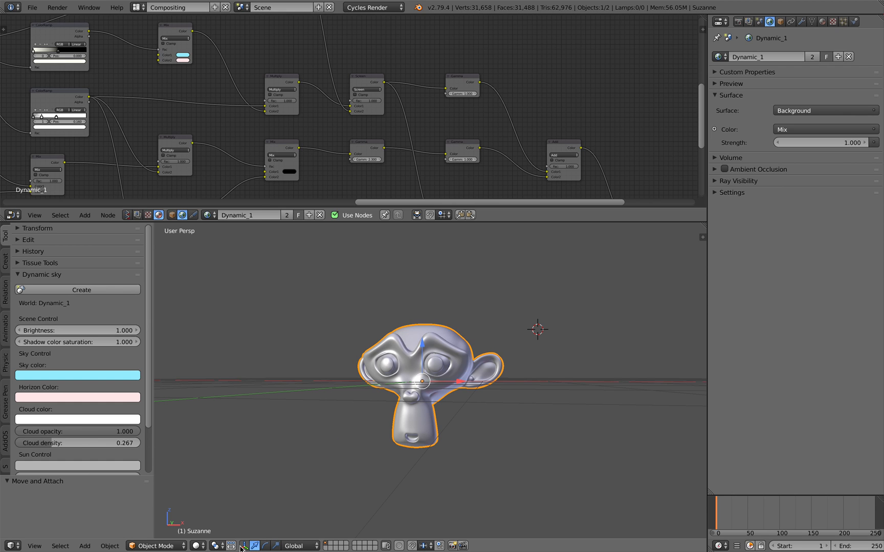
left_click(198, 546)
left_click(215, 475)
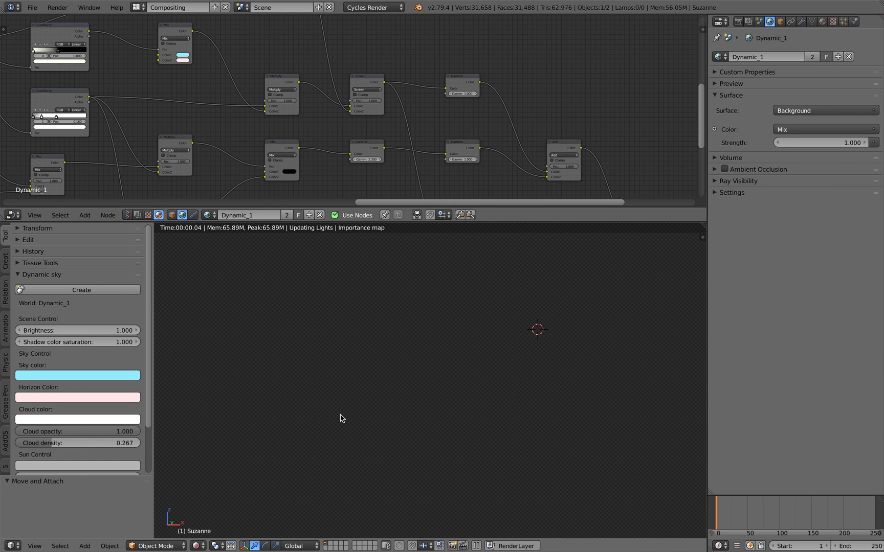
- Turn off transparent film in the render settings to show the dynamic sky behind the monkey
left_click(739, 22)
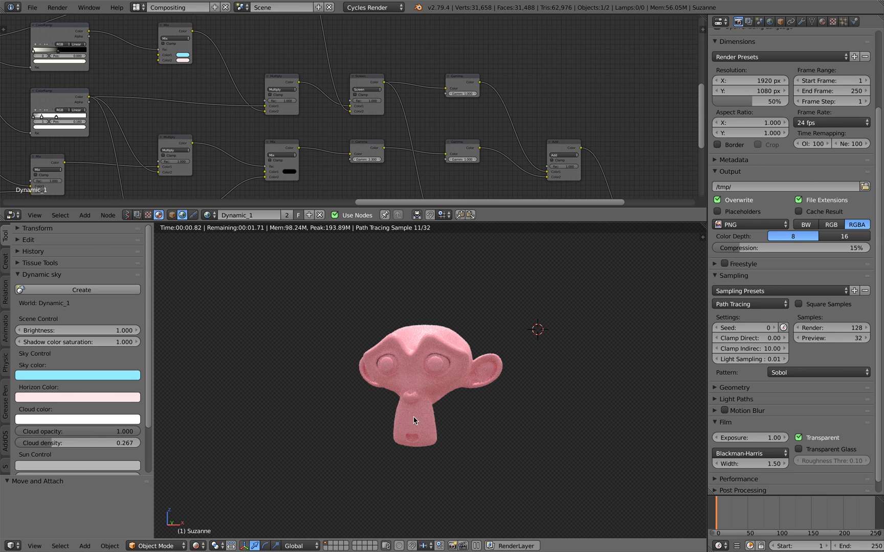
left_click(799, 438)
scroll(503, 386, "up", 4)
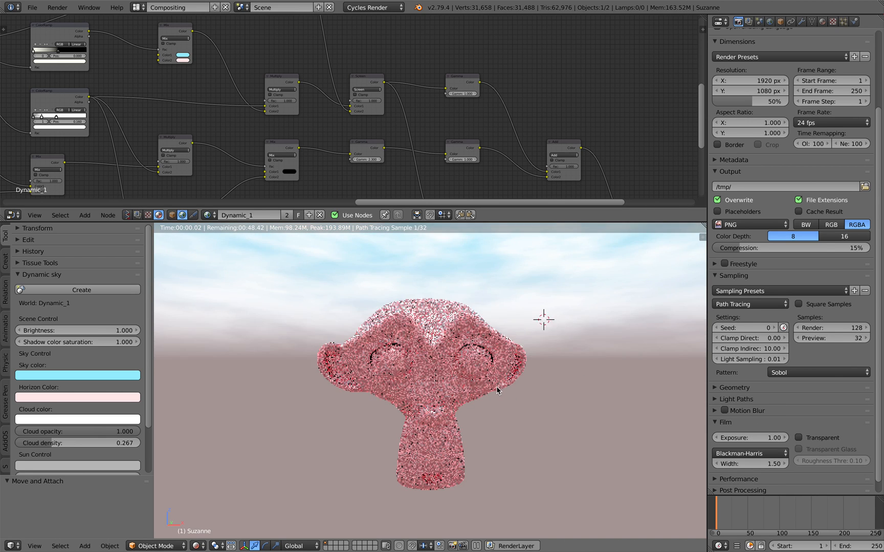
- Orbit around the monkey to preview the dynamic sky and enlarge the 3D view with its sky and sun controls
left_click(583, 302)
middle_click_drag(571, 348, 564, 343)
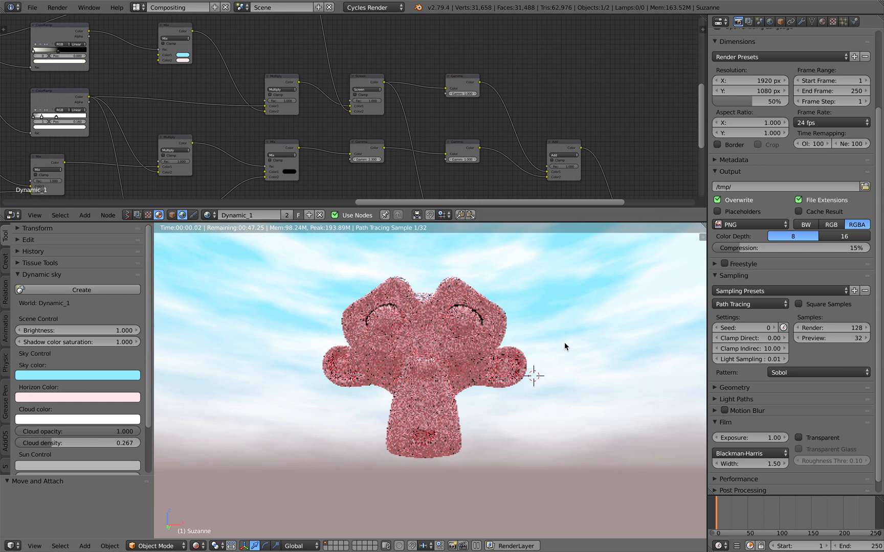
scroll(561, 345, "down", 2)
middle_click_drag(472, 311, 481, 324)
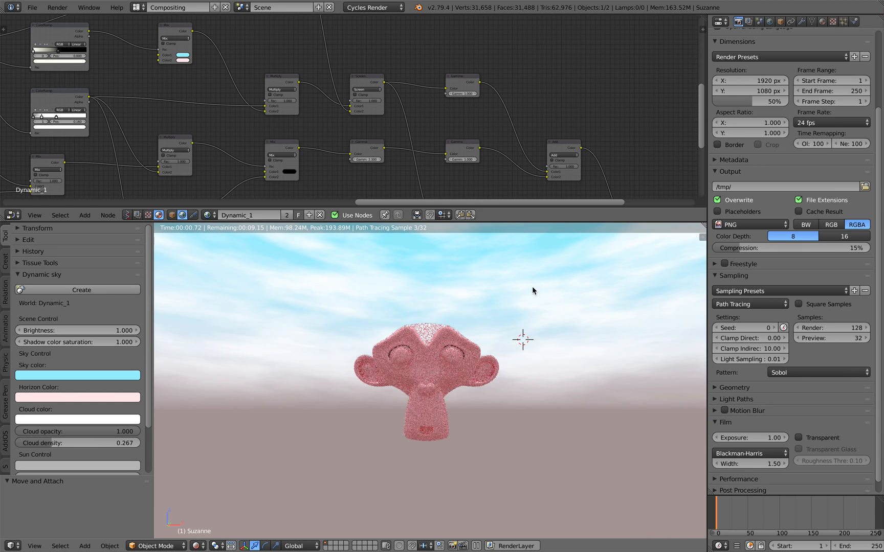
left_click_drag(547, 222, 547, 155)
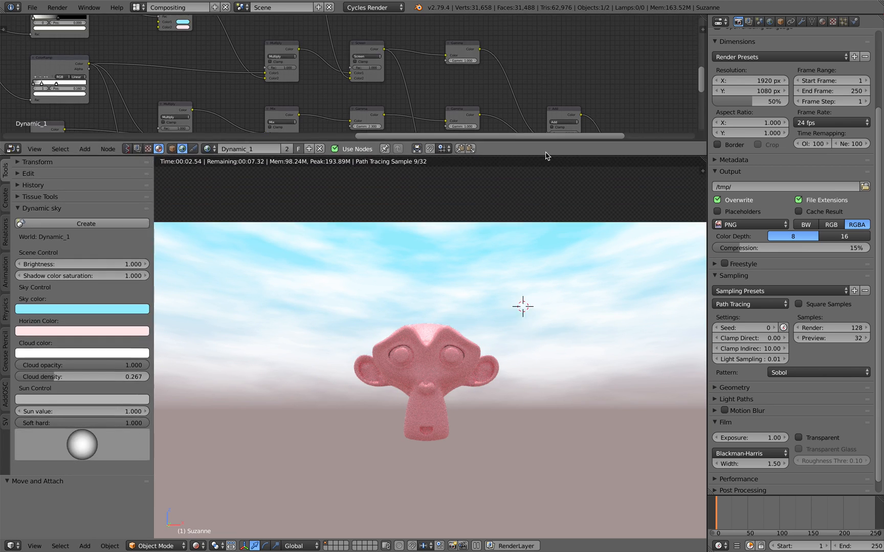
scroll(543, 299, "up", 3)
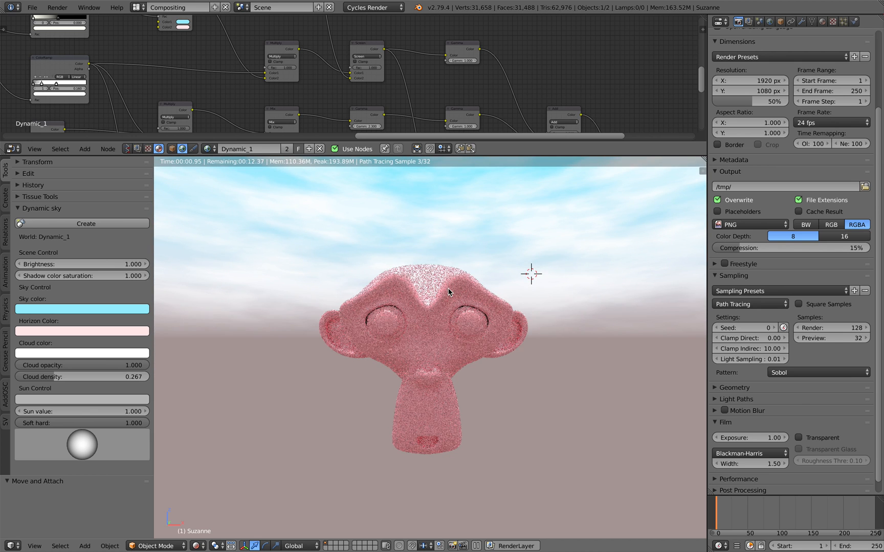
- Enlarge the node editor to view the earlier Dynamic_1 nodes and widen the area with the Dynamic Sky controls
left_click(547, 279)
scroll(307, 97, "down", 4)
middle_click_drag(302, 92, 483, 107)
scroll(481, 108, "down", 1)
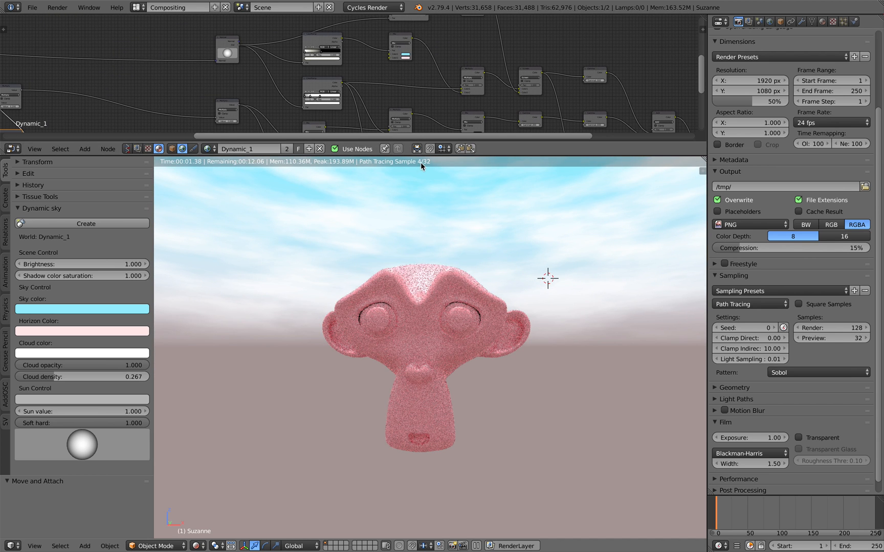
left_click_drag(426, 155, 422, 234)
middle_click_drag(257, 84, 320, 131)
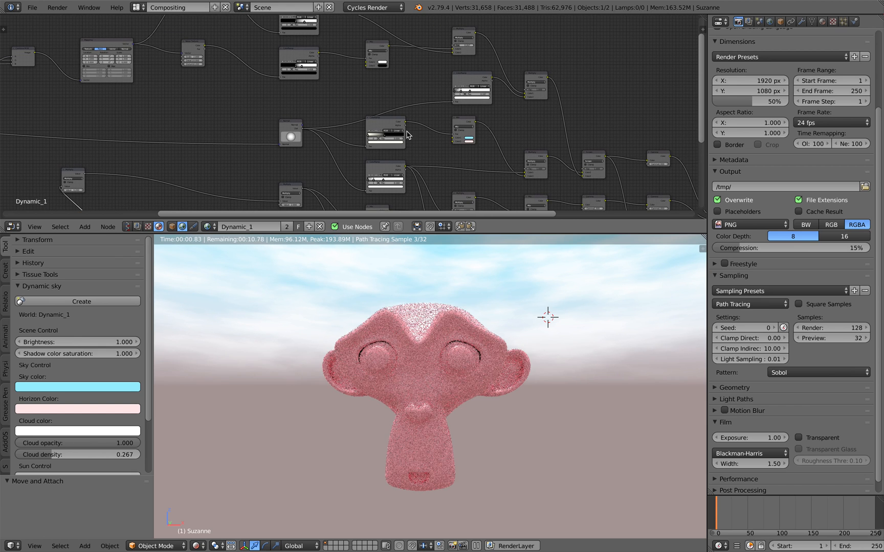
middle_click_drag(195, 75, 350, 12)
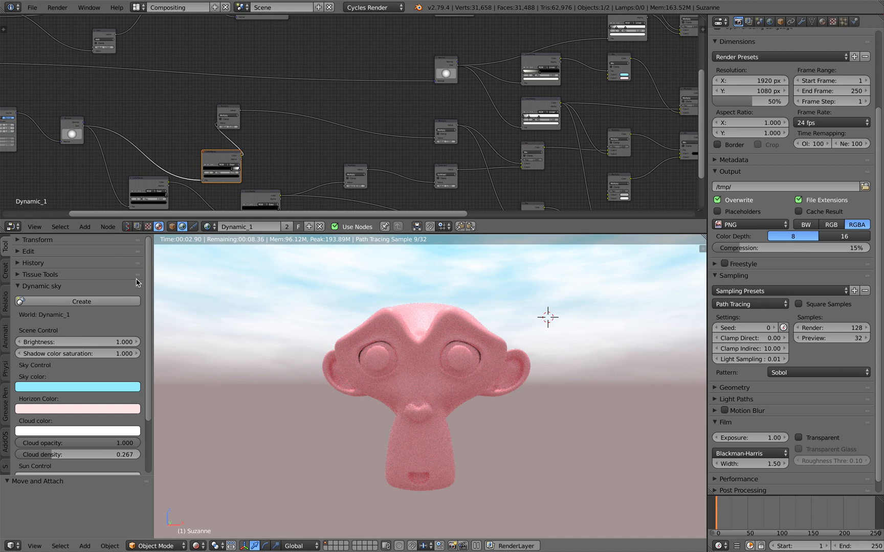
left_click_drag(153, 281, 175, 282)
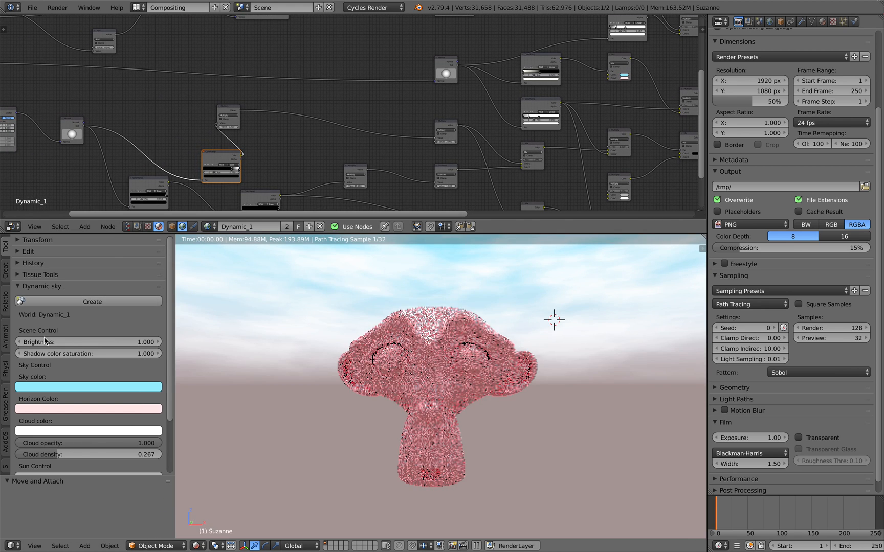
- Try a Dynamic Sky brightness of 2.000 and return it to 1.000
scroll(96, 325, "down", 3)
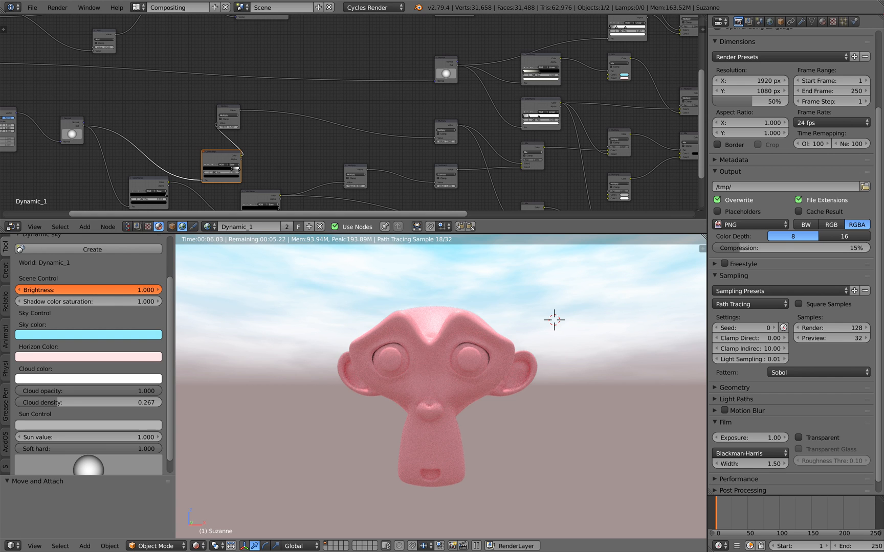
type("2")
key("Return")
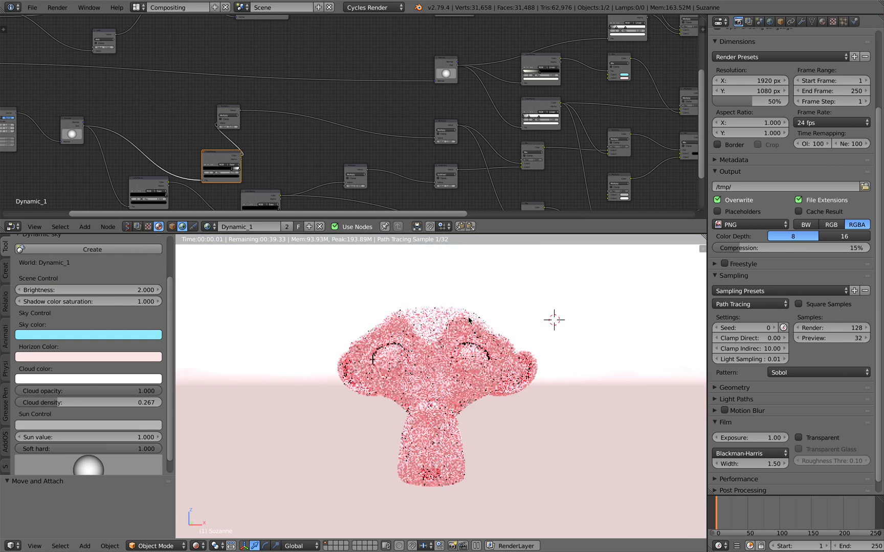
left_click(127, 290)
key("Return")
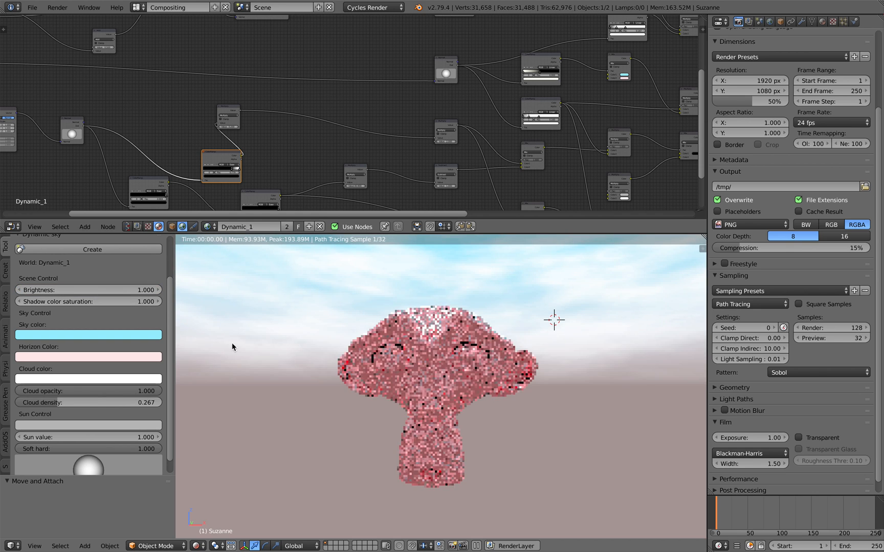
- Switch the 3D view to Solid shading and add a cube mesh beside the monkey
scroll(431, 404, "down", 1)
scroll(431, 404, "up", 1)
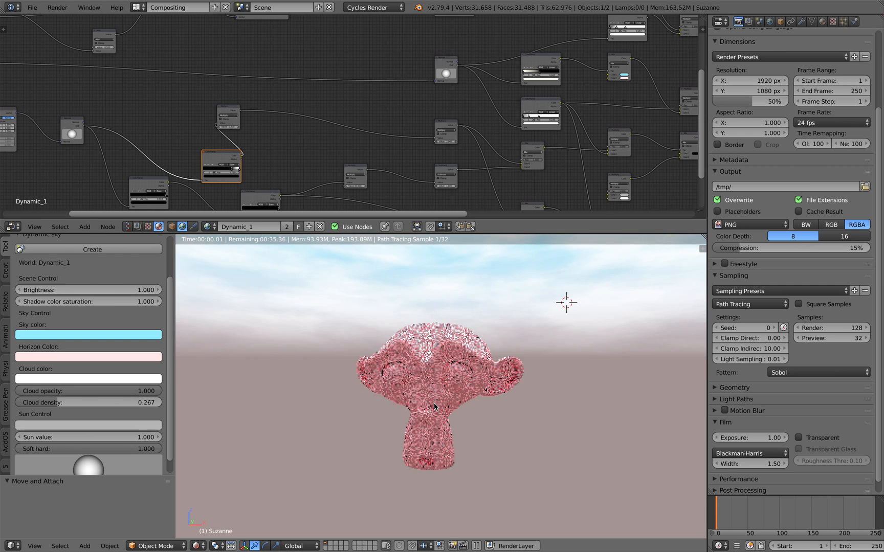
key("shift+a")
mouse_move(443, 393)
left_click(310, 372)
left_click(196, 546)
left_click(204, 506)
scroll(389, 432, "down", 3)
key("shift+a")
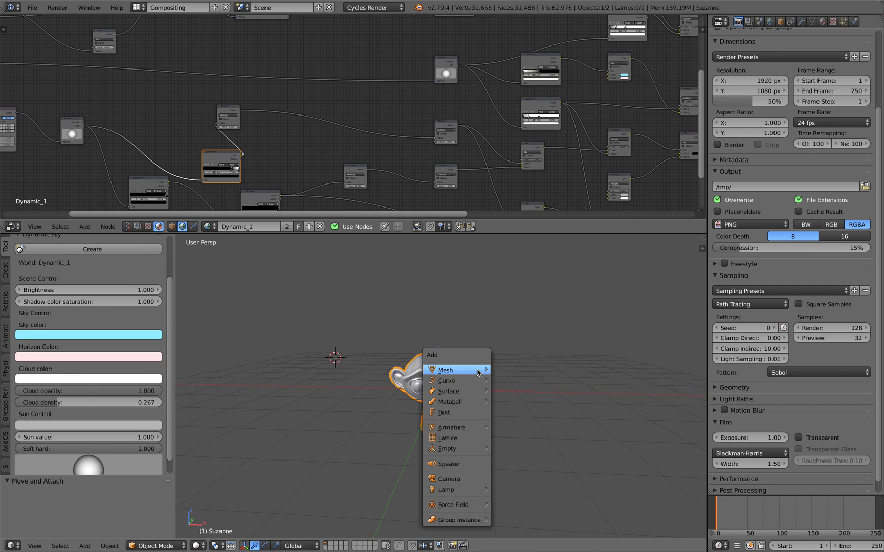
left_click(492, 372)
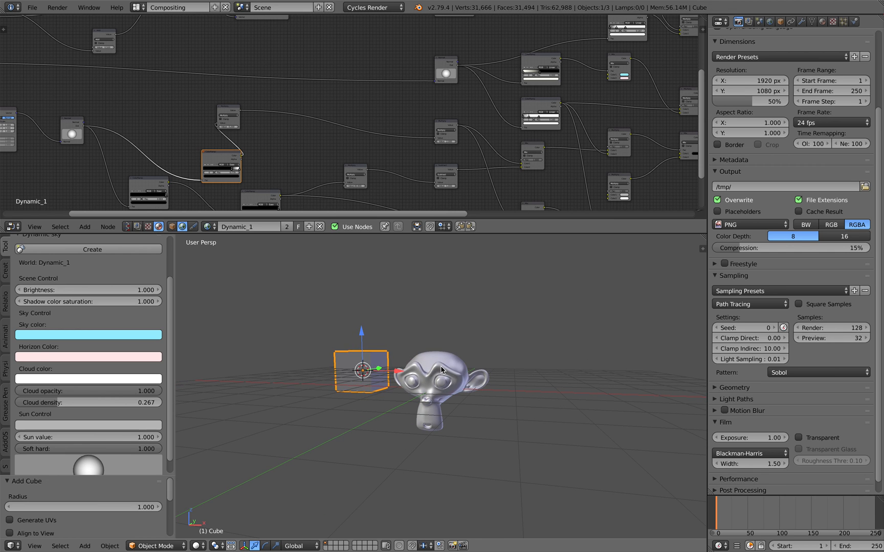
- Center the cube on the monkey's position and scale it up by a factor of about 2.77
key("KP_Decimal")
key("s")
left_click(604, 422)
scroll(403, 452, "down", 4)
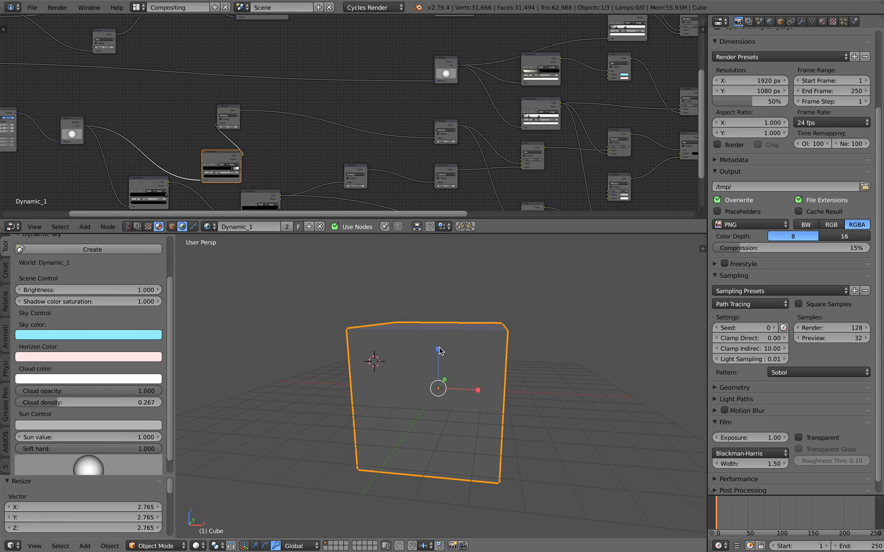
- Flatten the cube along Z by a factor of about 0.14 and lower it about 1.84 units beneath the monkey
key("s")
key("z")
left_click(443, 384)
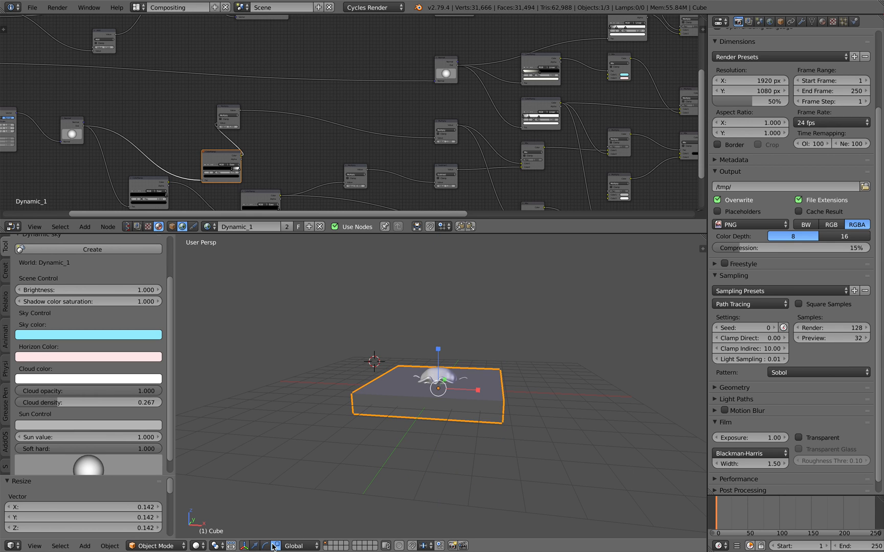
key("g")
key("z")
left_click(438, 397)
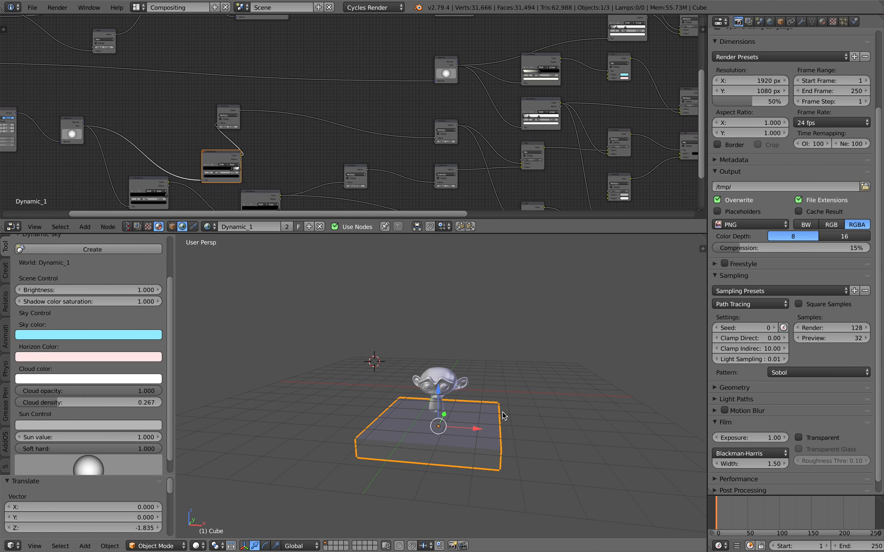
- Scale the flattened cube up by a factor of about 1.66 to make a wide platform under the monkey
key("s")
left_click(547, 418)
scroll(464, 403, "up", 2)
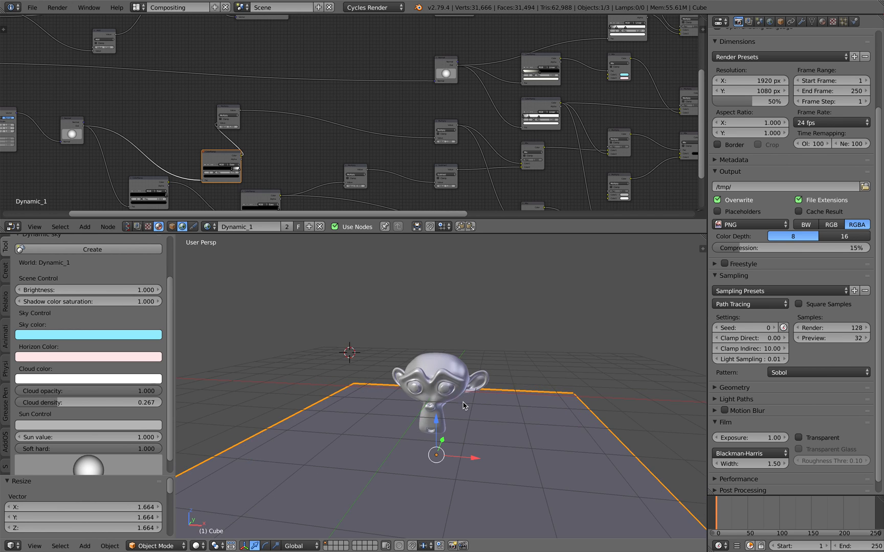
middle_click_drag(463, 402, 471, 359)
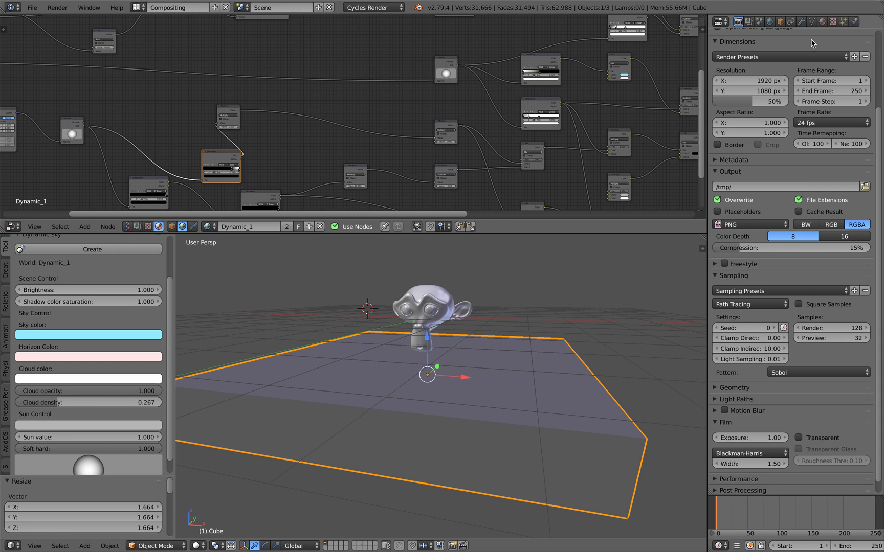
- Give the platform a new material with the Principled BSDF surface shader
left_click(822, 22)
left_click(772, 90)
left_click(790, 146)
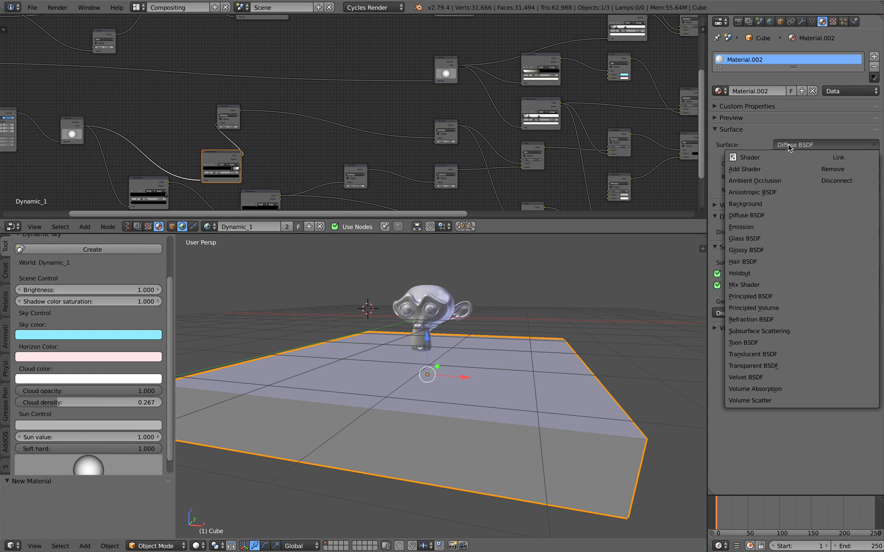
left_click(760, 298)
middle_click_drag(532, 316, 510, 369)
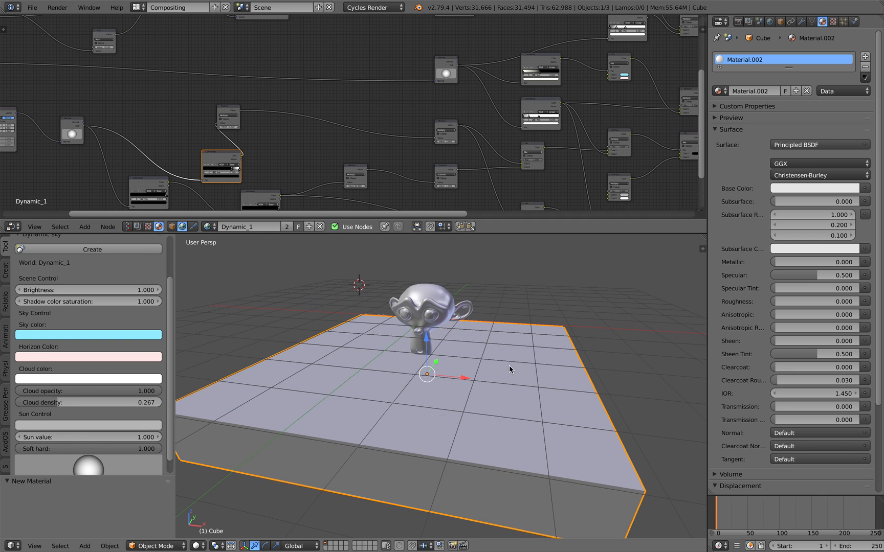
- Switch the 3D view to Rendered shading and view the monkey and platform from the front against the sky
left_click(196, 546)
left_click(214, 482)
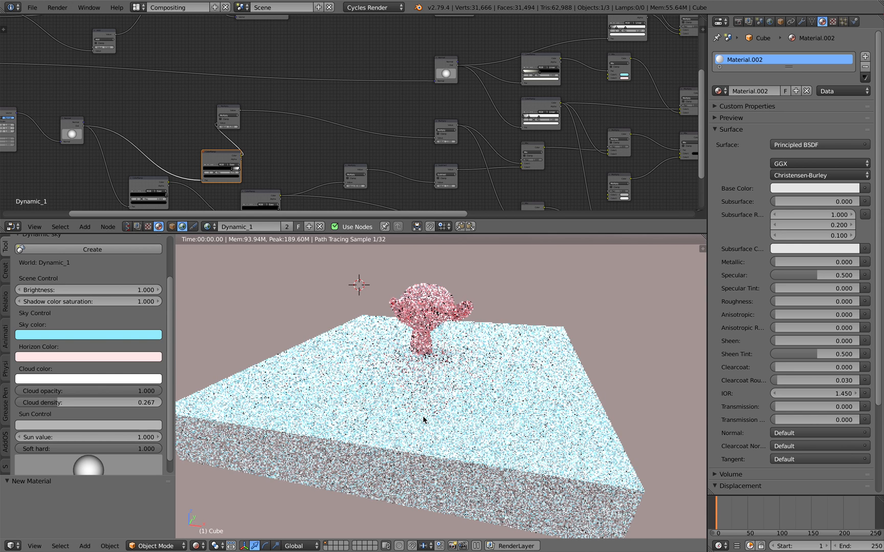
middle_click_drag(442, 386, 308, 475)
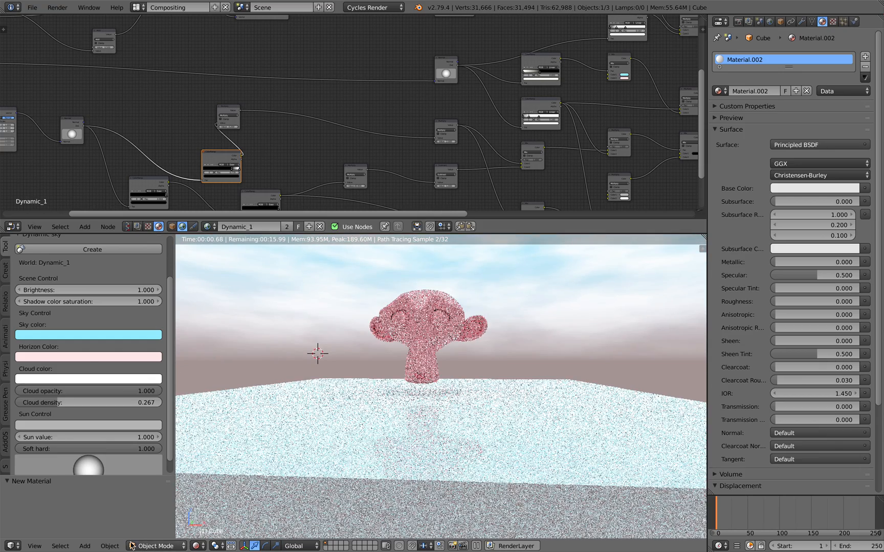
- Look through the active camera and, with Lock Camera to View enabled, reframe it on the monkey's front
left_click(34, 546)
mouse_move(78, 463)
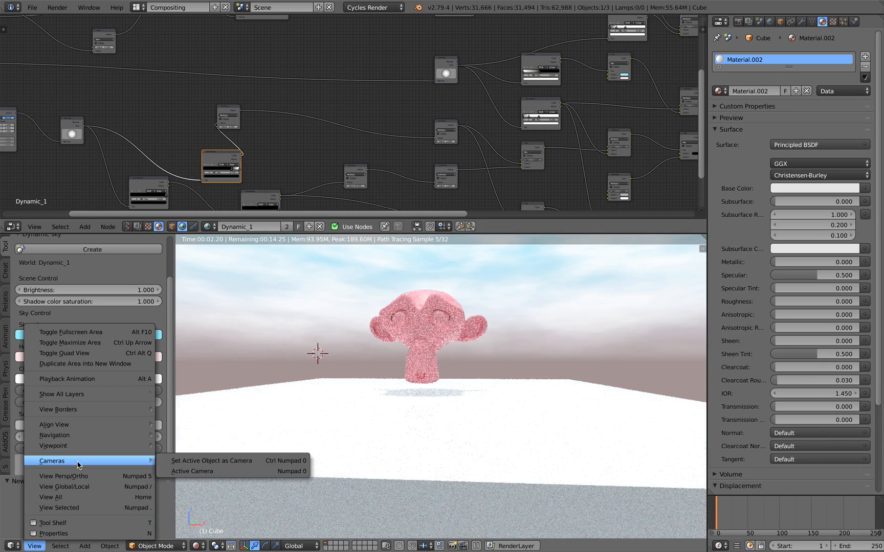
left_click(198, 471)
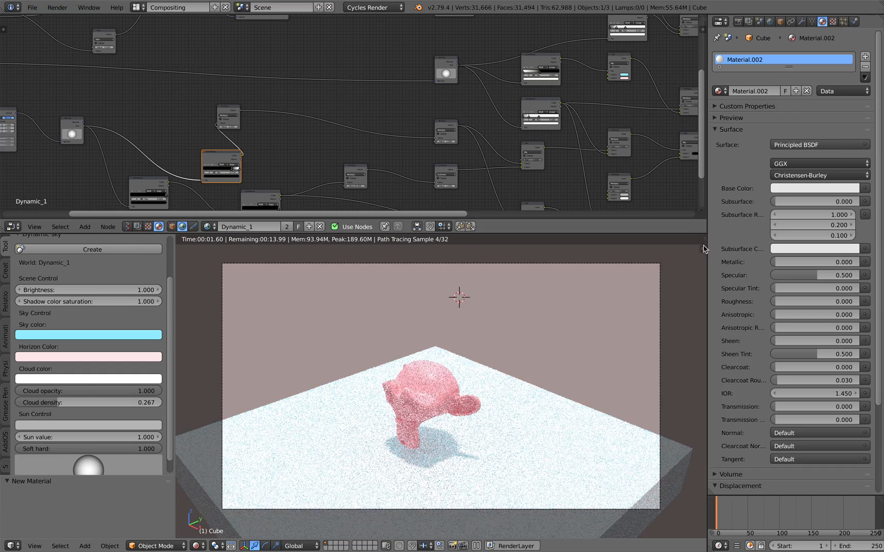
left_click(703, 246)
scroll(640, 460, "down", 5)
left_click(638, 460)
scroll(479, 420, "down", 1)
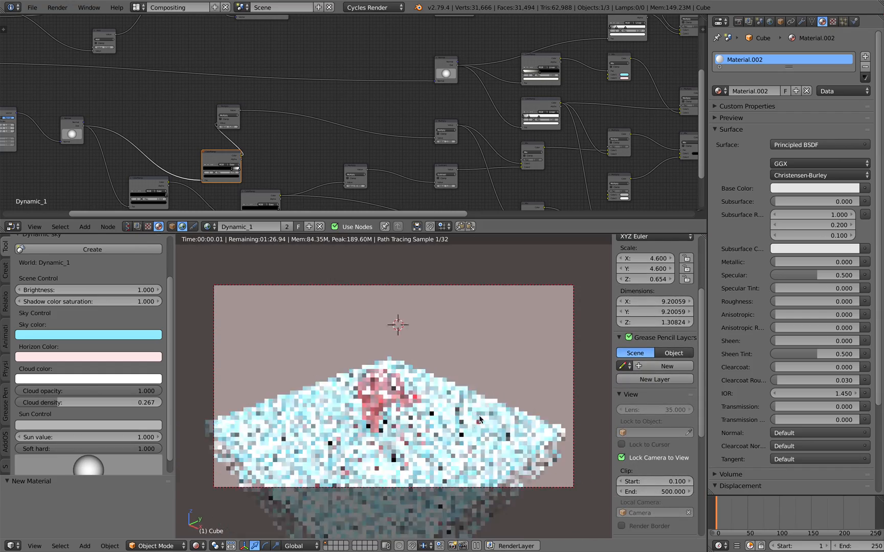
mouse_move(479, 420)
middle_mouse_down()
mouse_move(486, 348)
mouse_move(485, 406)
middle_mouse_up()
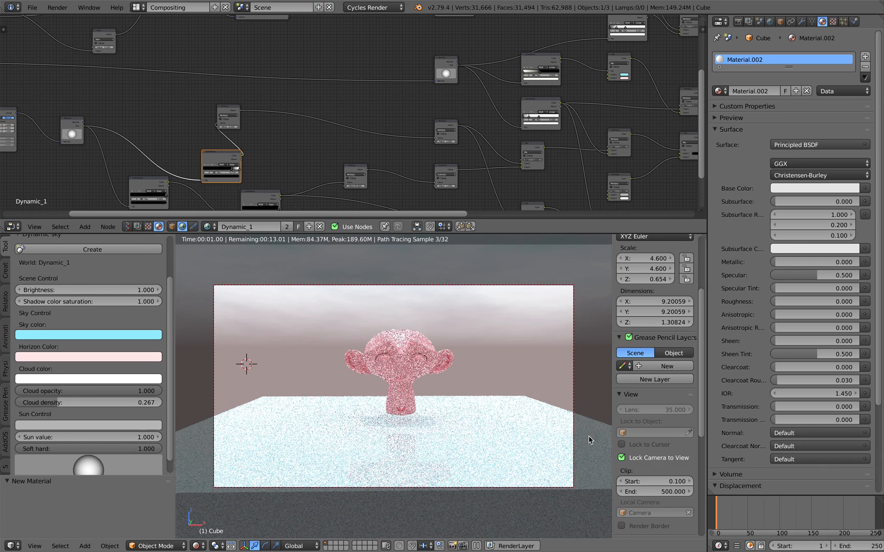
- Turn off Lock Camera to View and orbit out of the camera view to show the sky behind the monkey
left_click(622, 458)
middle_click_drag(494, 426, 449, 355)
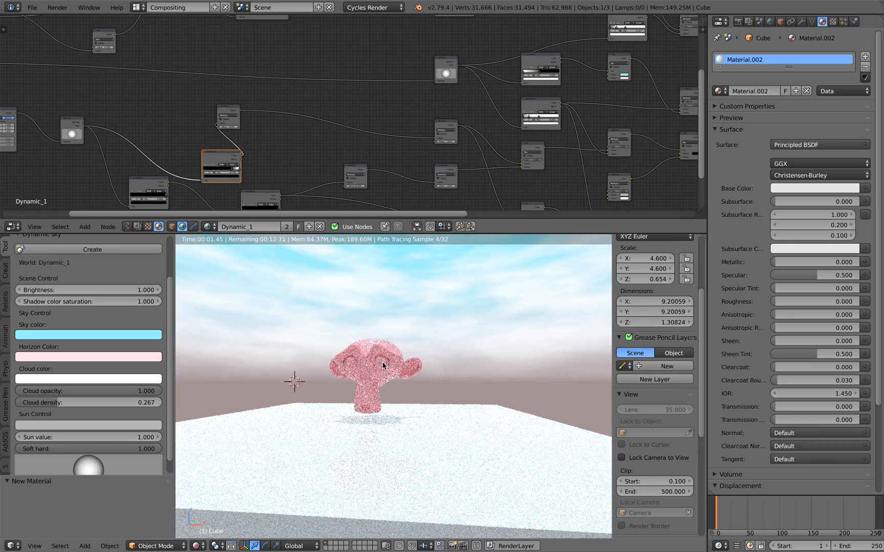
scroll(353, 388, "up", 2)
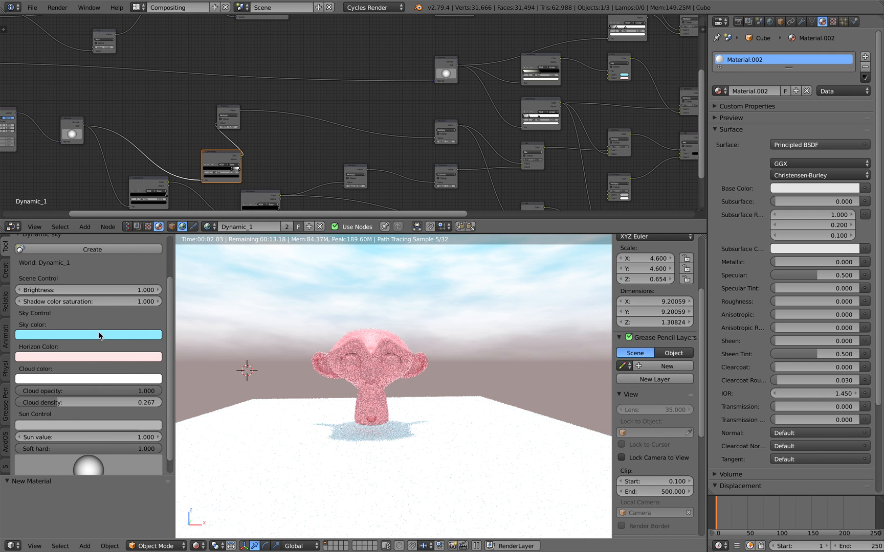
- Try a purple and a pale yellow sky color, and a light blue horizon color
left_click(84, 339)
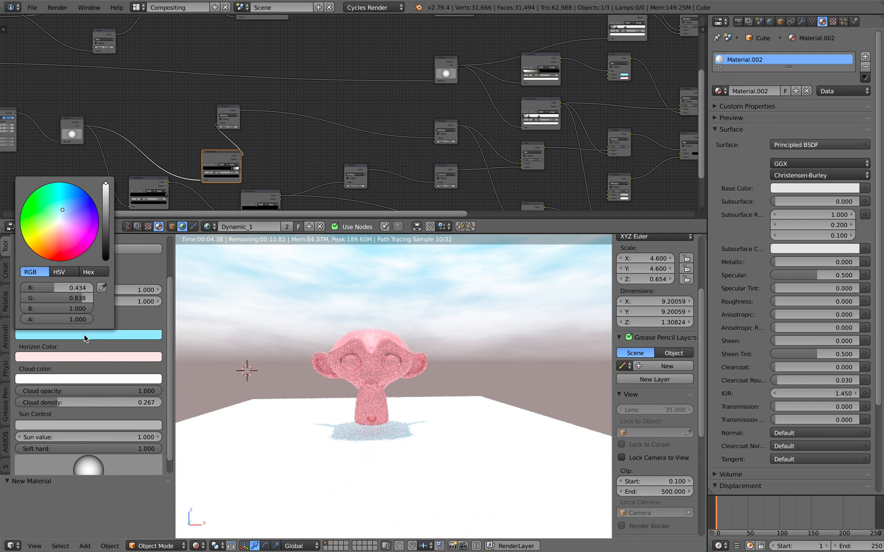
left_click(73, 222)
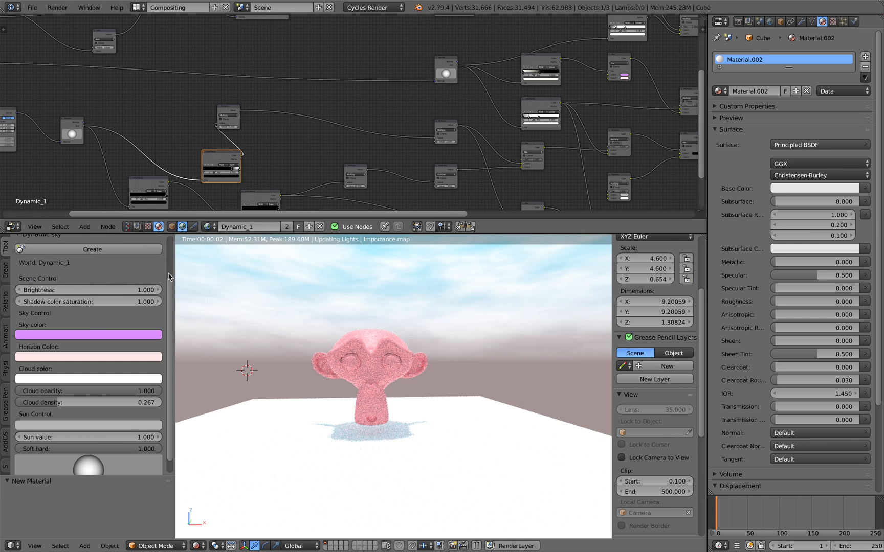
left_click(87, 335)
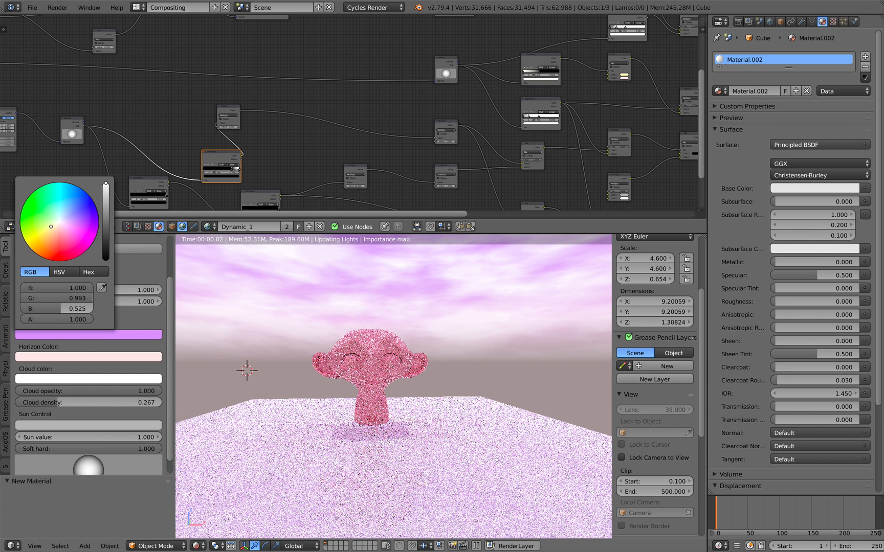
left_click(111, 360)
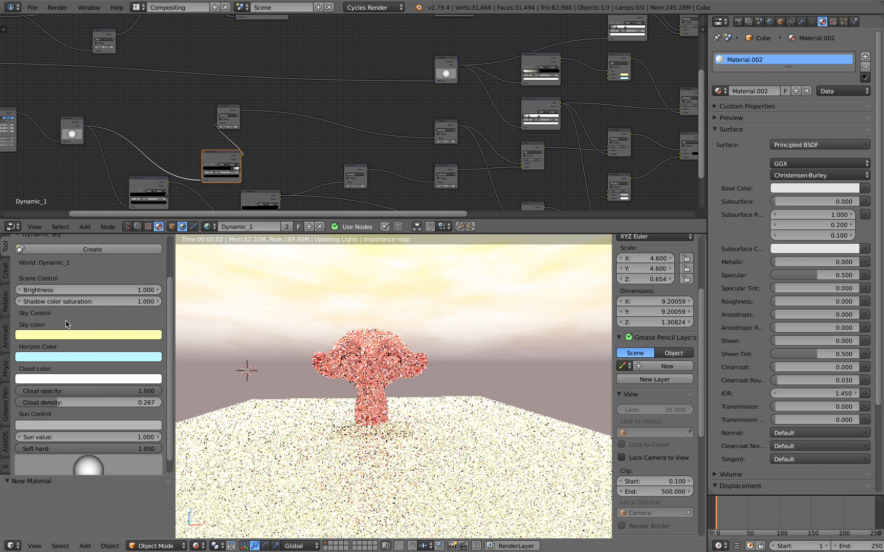
- Set the sky color to salmon orange, about R 1.000, G 0.538, B 0.388, and the horizon color to light lilac
left_click(55, 332)
left_click_drag(50, 227, 54, 237)
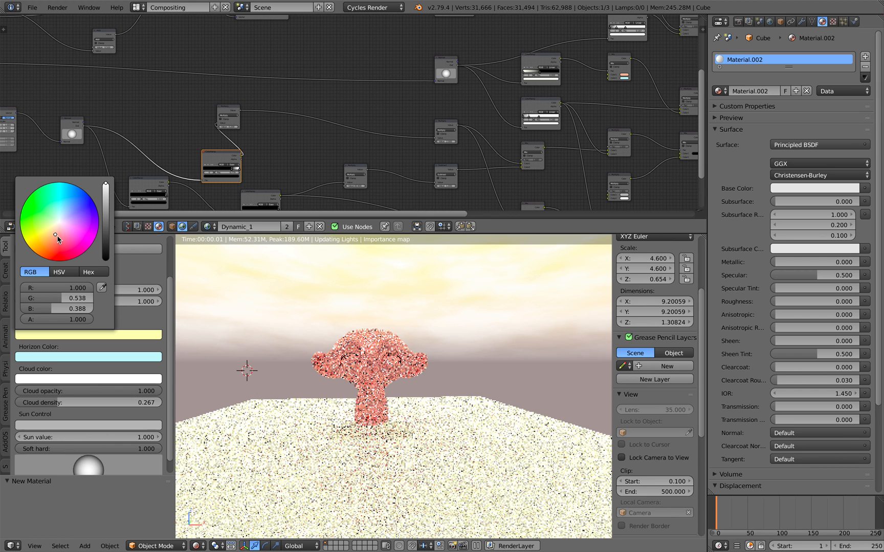
middle_click_drag(306, 341, 298, 343)
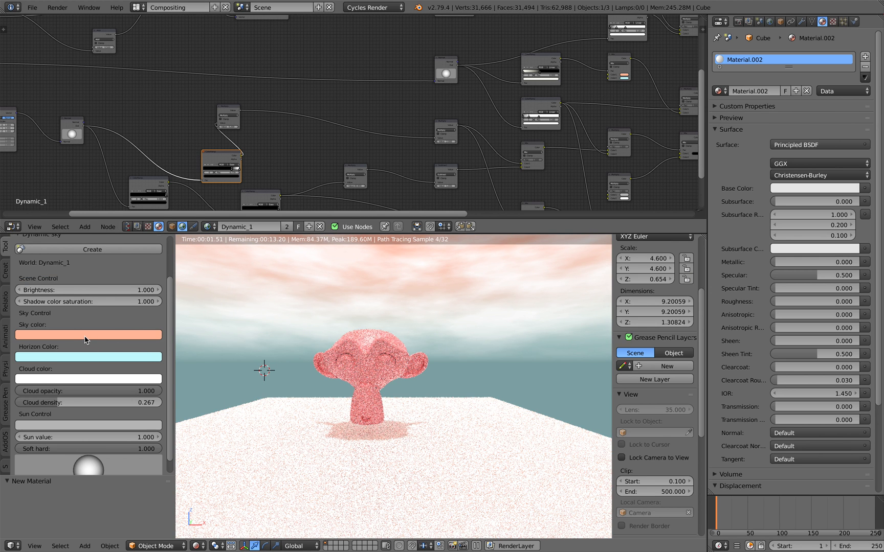
left_click(86, 335)
left_click(61, 357)
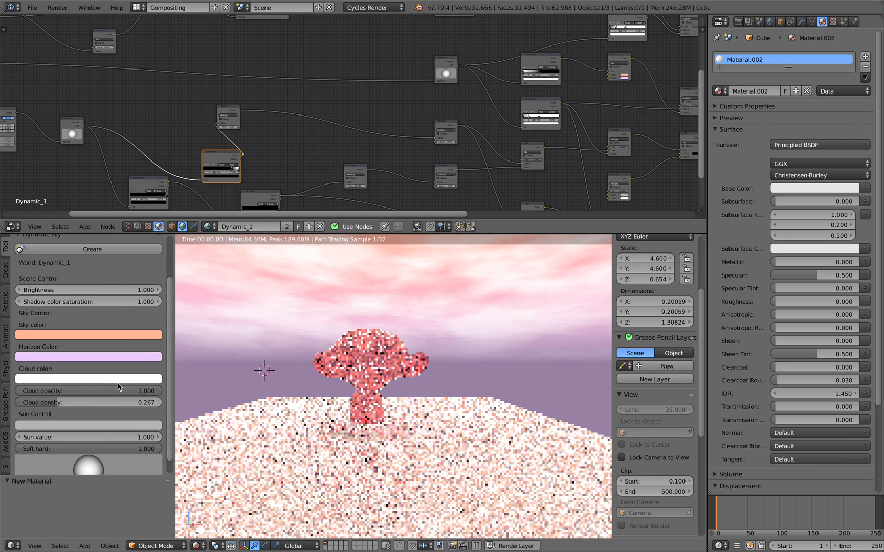
- Hide the 3D view's properties region and orbit around the monkey to preview the recolored sky
middle_click_drag(376, 376, 409, 388)
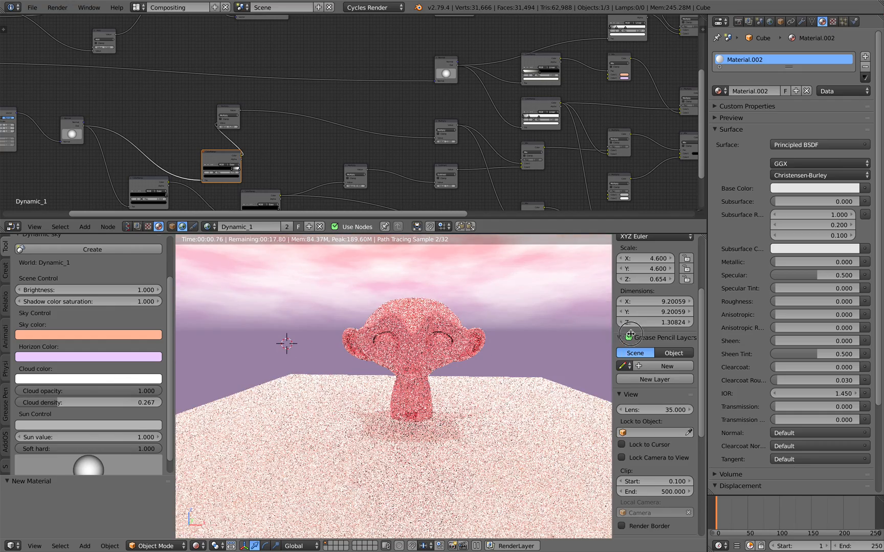
key("n")
scroll(562, 359, "down", 2)
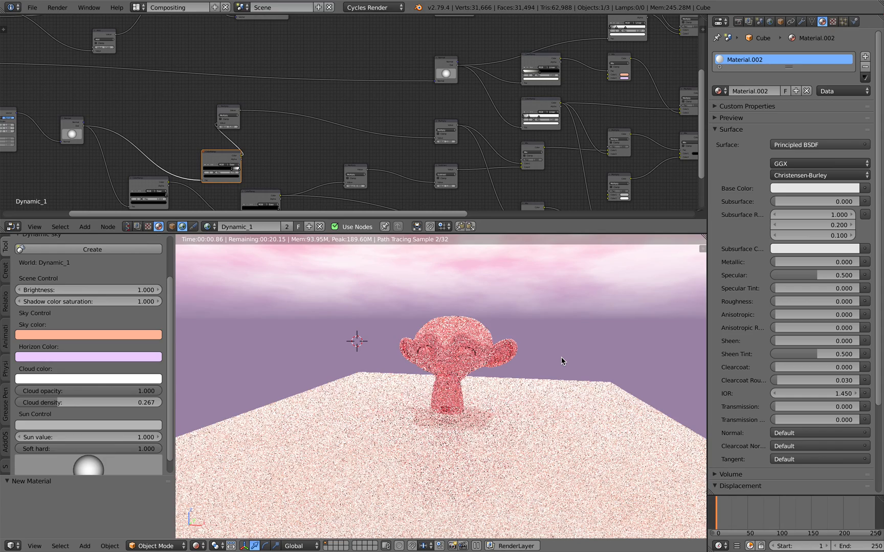
scroll(550, 353, "up", 1)
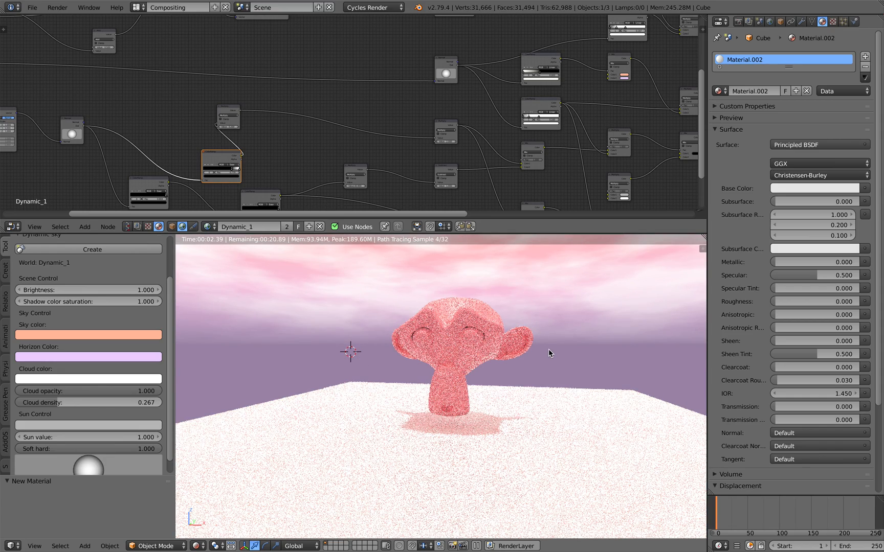
- Select the monkey, display its Material.001 node tree, and enlarge the node editor around the Principled BSDF node
right_click(469, 314)
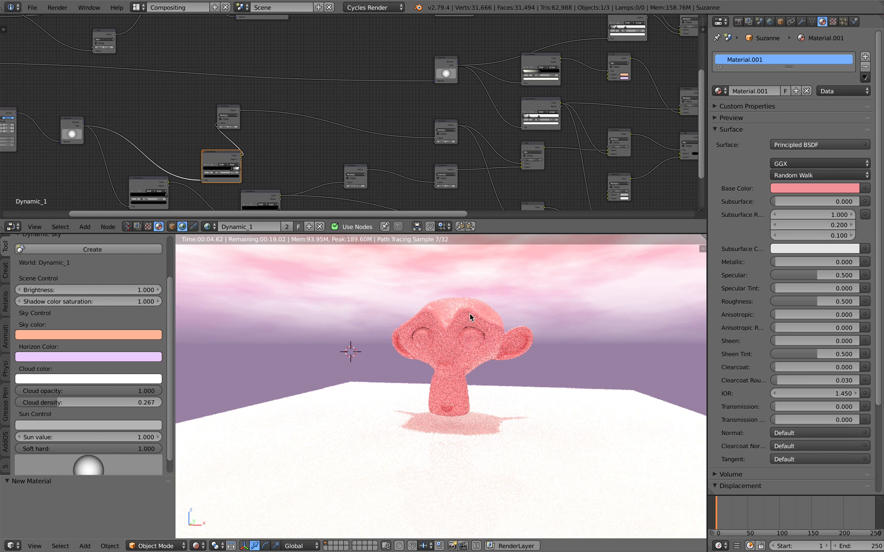
left_click(172, 227)
key("Home")
scroll(353, 96, "up", 2)
middle_click_drag(302, 96, 407, 36)
scroll(359, 96, "up", 4)
middle_click_drag(358, 92, 386, 108)
scroll(385, 97, "up", 3)
left_click_drag(430, 71, 455, 67)
scroll(450, 69, "up", 1)
scroll(418, 89, "up", 2)
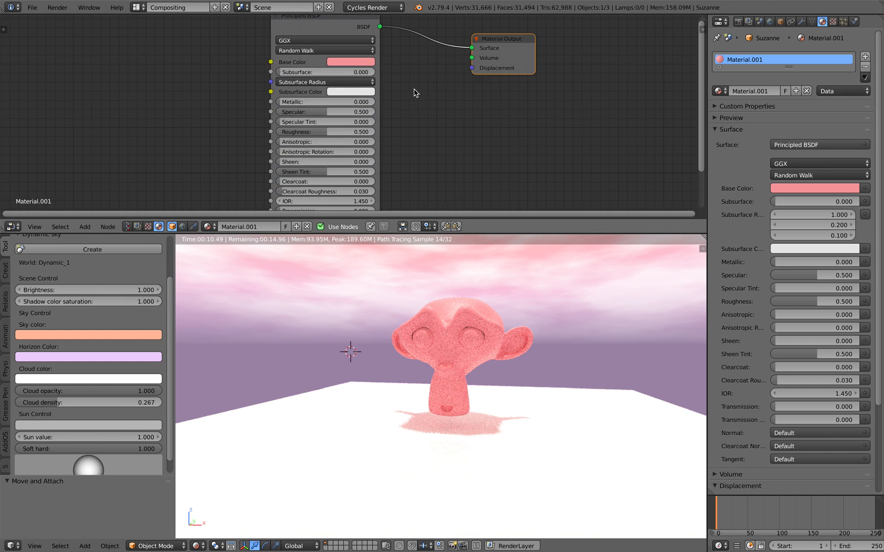
scroll(303, 84, "up", 2)
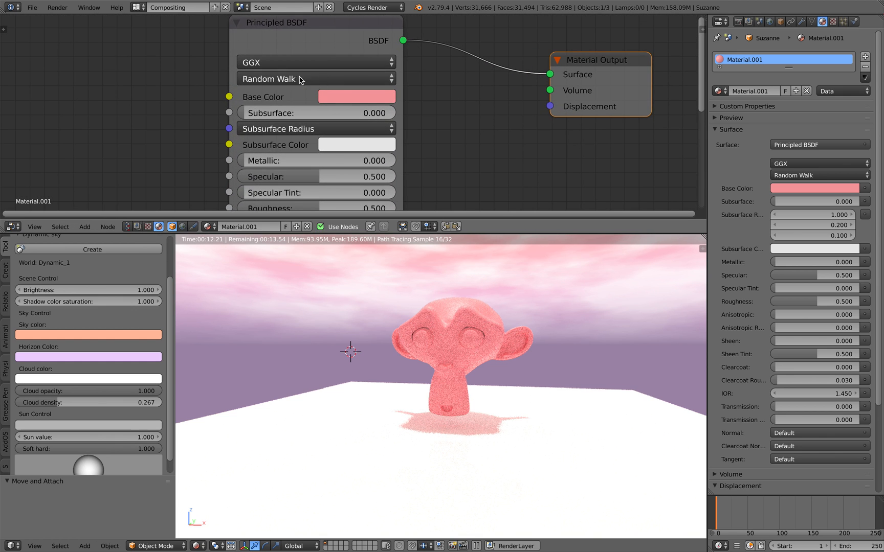
scroll(282, 105, "down", 4)
middle_click_drag(291, 112, 285, 78)
left_click_drag(422, 235, 370, 271)
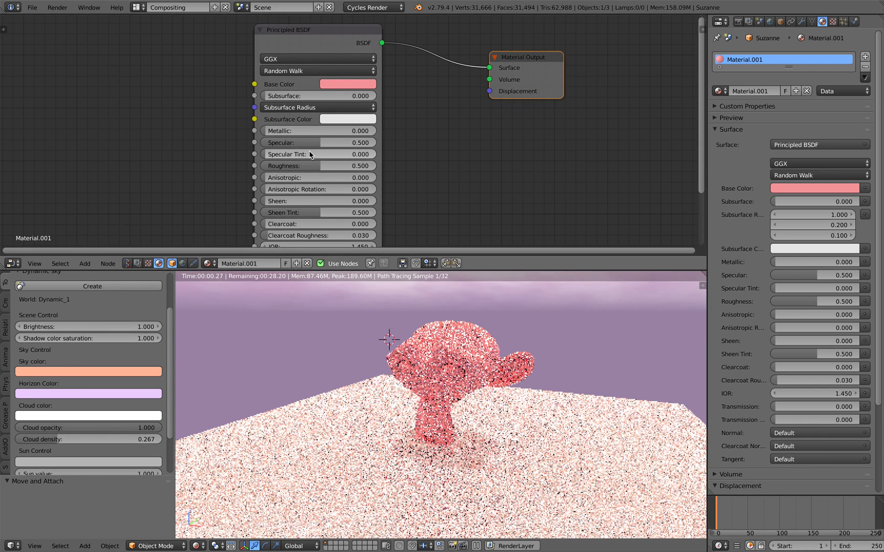
- Set the monkey material's subsurface to 0.169 and its subsurface color to light green
middle_click_drag(294, 115, 298, 113)
left_click_drag(294, 91, 309, 92)
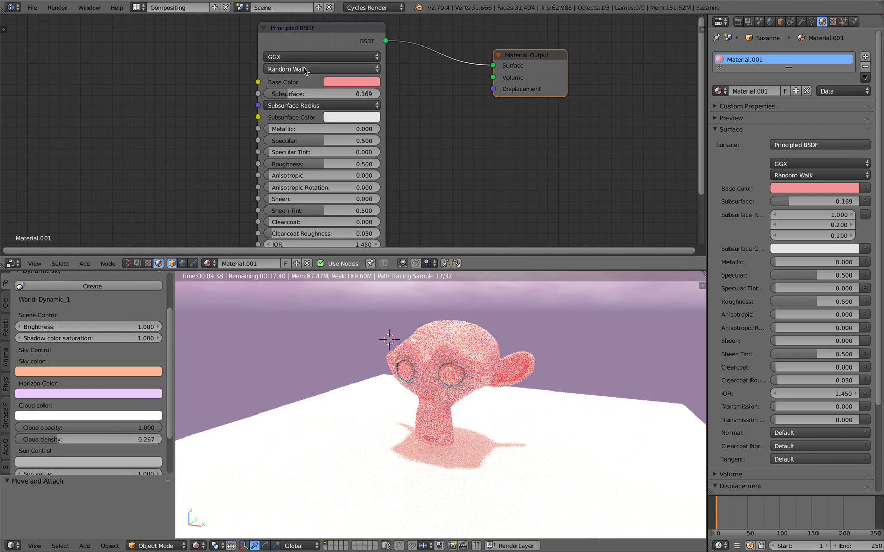
left_click(351, 117)
left_click(375, 157)
left_click(358, 155)
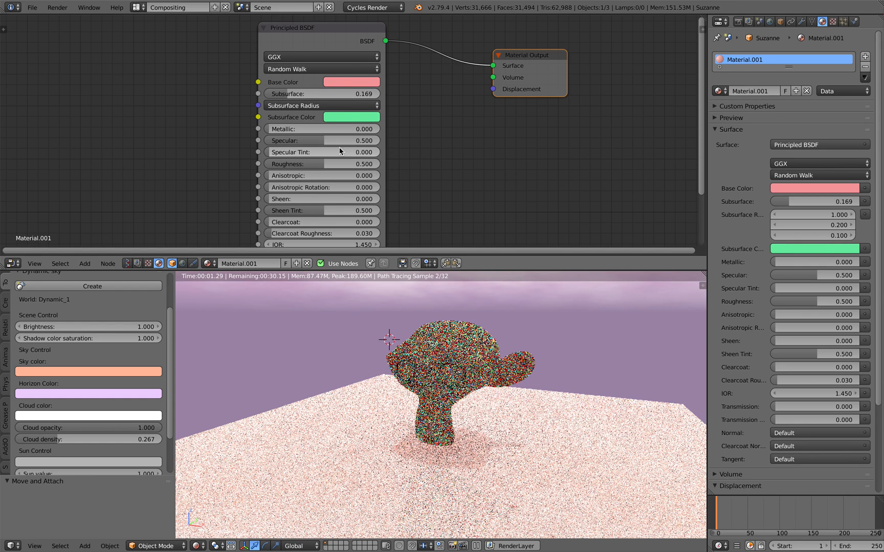
- Set the monkey material's subsurface to 0.000, metallic to 1.000 and specular to 0.000
middle_click_drag(164, 136, 204, 135)
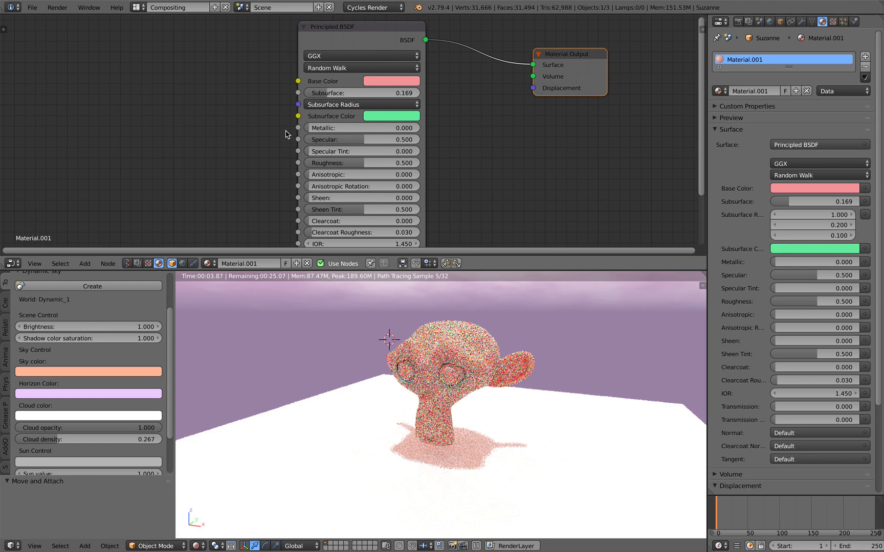
left_click_drag(340, 92, 307, 93)
left_click_drag(324, 128, 291, 163)
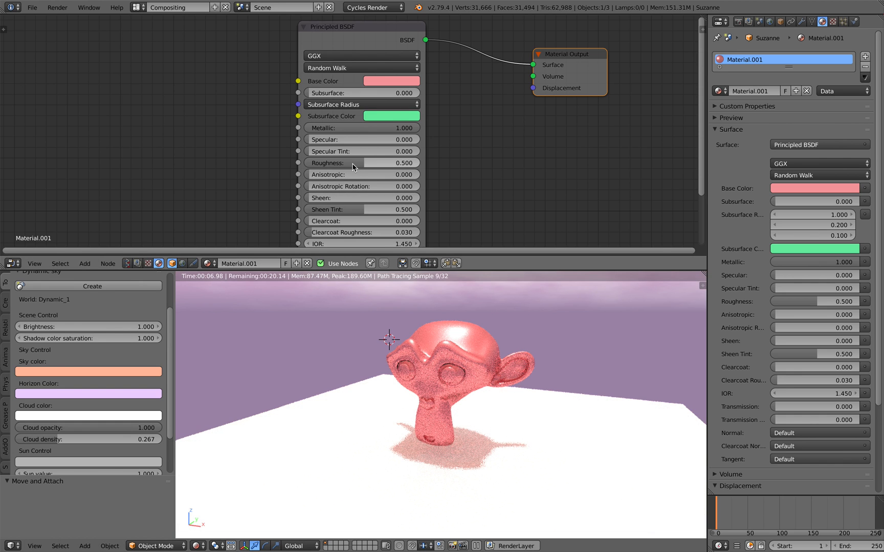
- Lower the monkey material's roughness to 0.019, check the reflections up close, and adjust the roughness to 0.033
scroll(356, 167, "up", 2)
left_click_drag(340, 174, 296, 174)
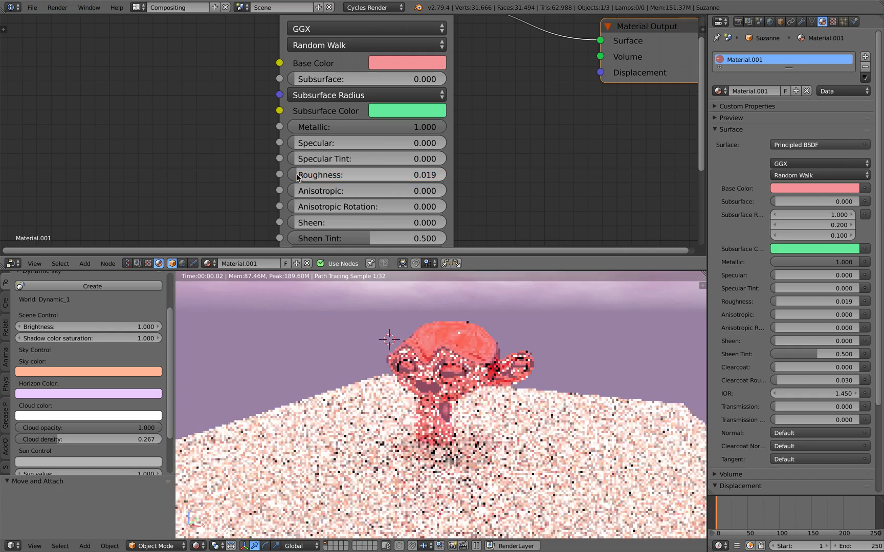
middle_click_drag(522, 365, 483, 359)
scroll(489, 384, "up", 3)
scroll(484, 360, "down", 1)
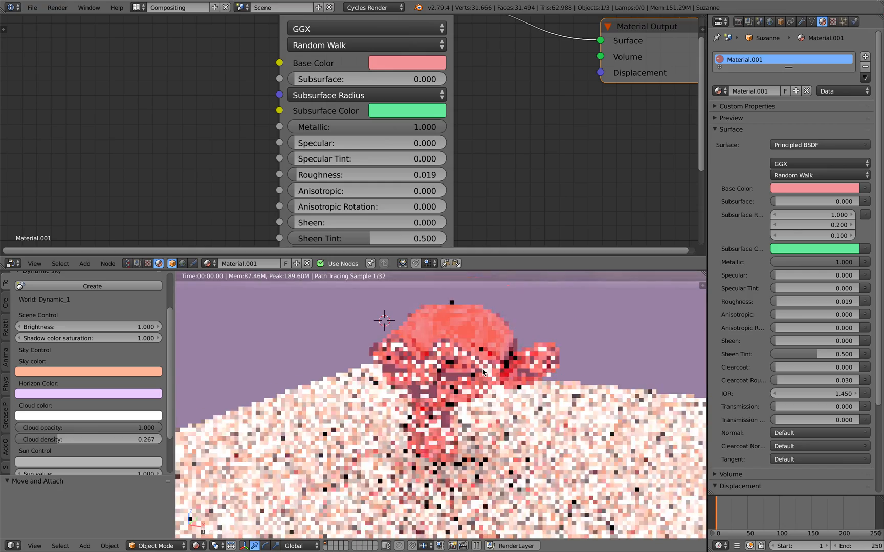
scroll(353, 173, "down", 1)
middle_click_drag(352, 173, 362, 167)
left_click_drag(343, 168, 345, 167)
- Add a Noise Texture node, connect its Fac output to the Principled BSDF's Roughness, and set its scale to 15.800
middle_click_drag(174, 147, 184, 136)
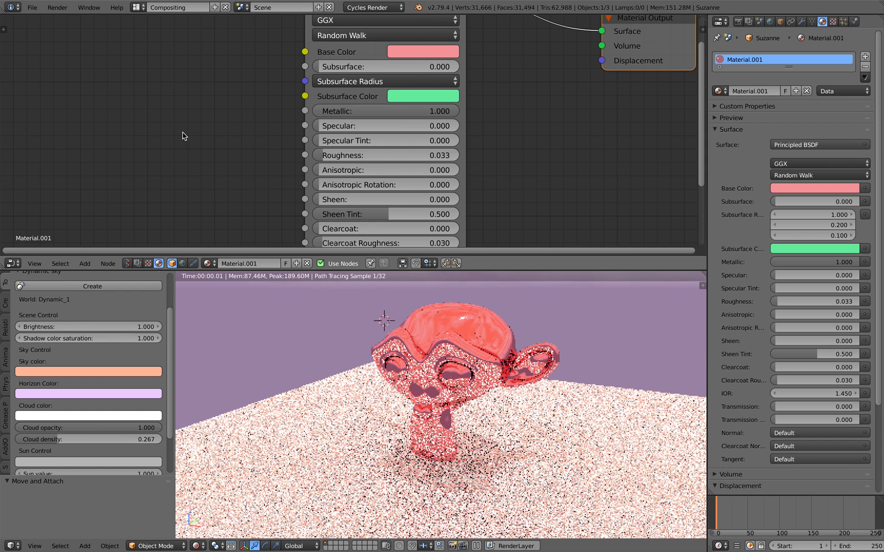
key("shift+a")
left_click(181, 134)
type("noise")
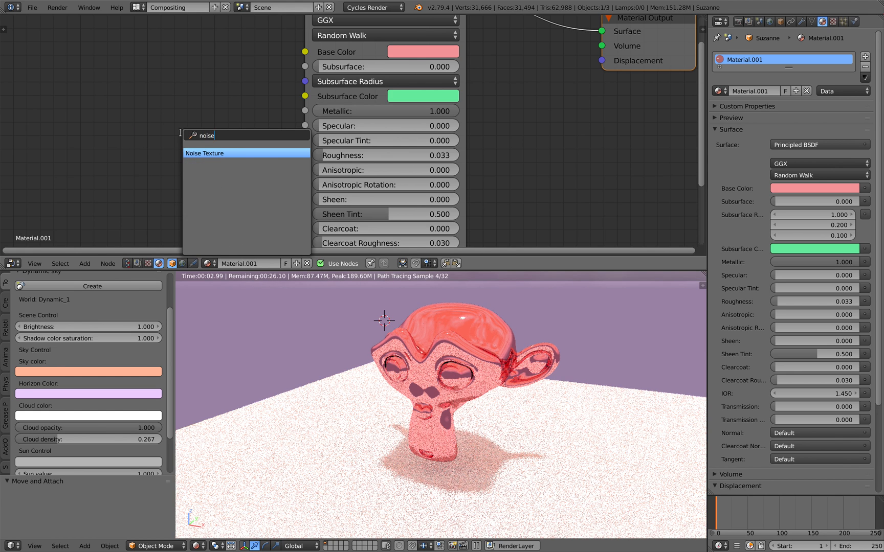
key("Return")
left_click(236, 141)
left_click_drag(230, 152, 305, 155)
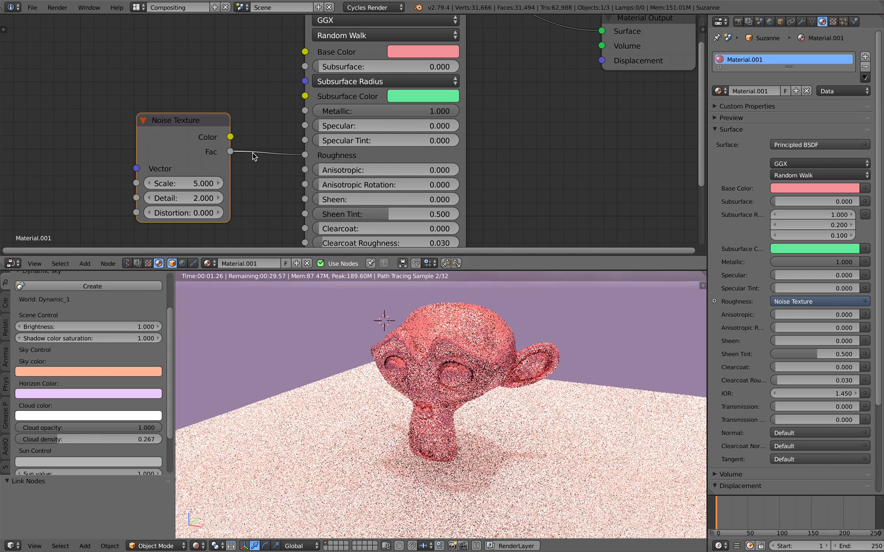
left_click_drag(184, 184, 199, 109)
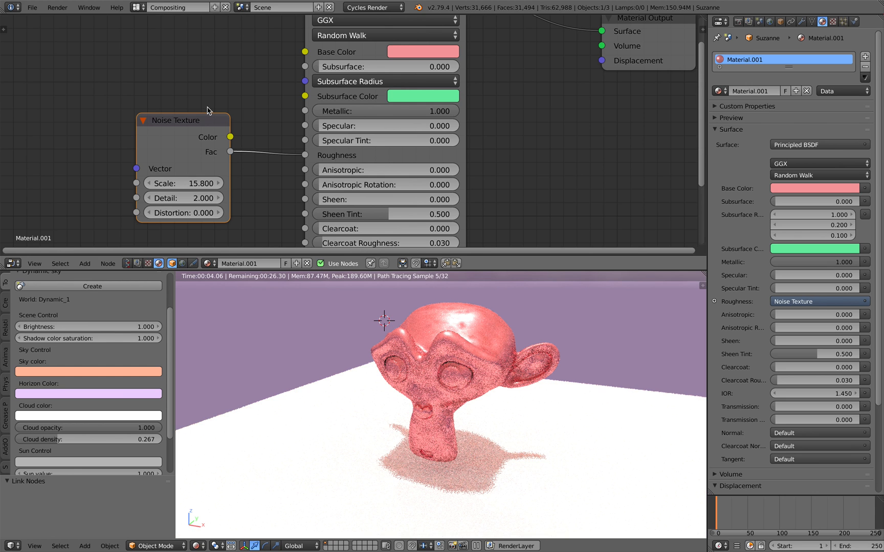
- Try the noise's Fac link on Metallic instead of Roughness, and delete the Noise Texture node
left_click_drag(305, 155, 305, 110)
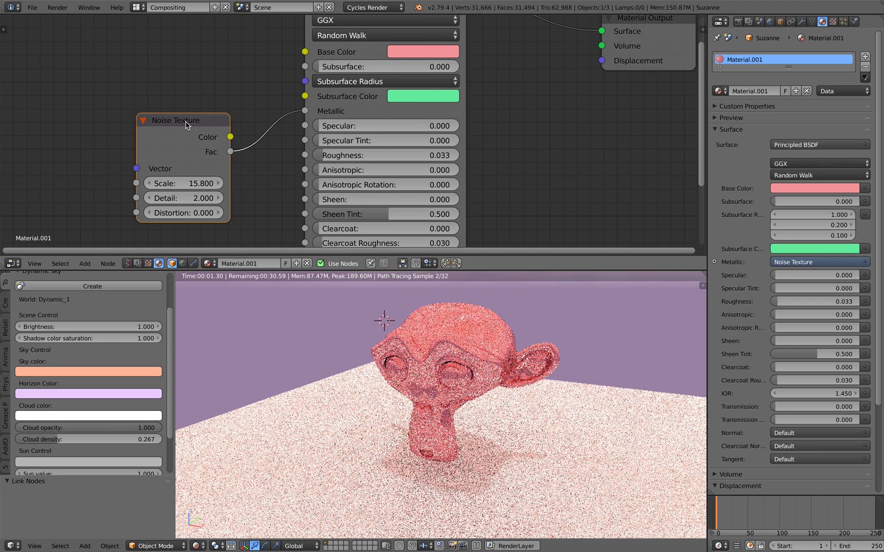
left_click(187, 125)
key("x")
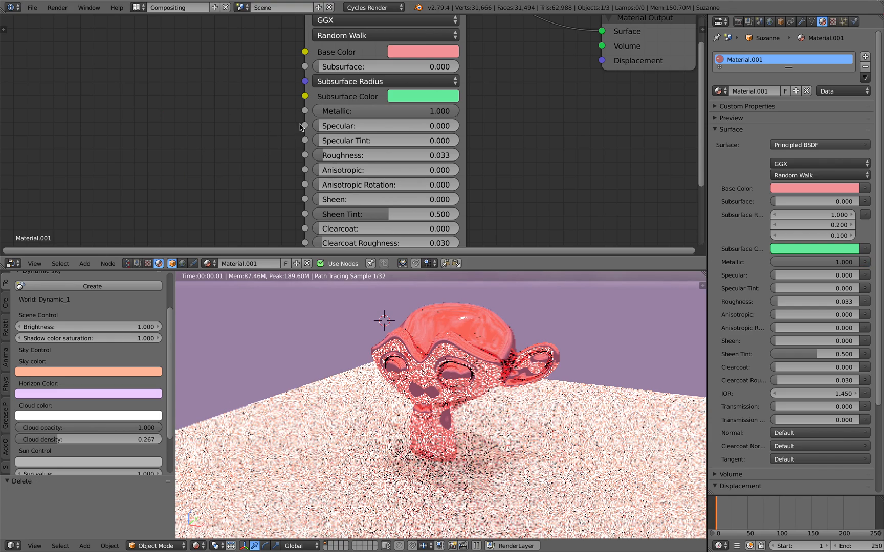
- Add a Layer Weight node beside the Principled BSDF and connect its Facing output to Metallic
middle_click_drag(466, 366, 480, 353)
middle_click_drag(150, 136, 164, 135)
key("shift+a")
left_click(141, 127)
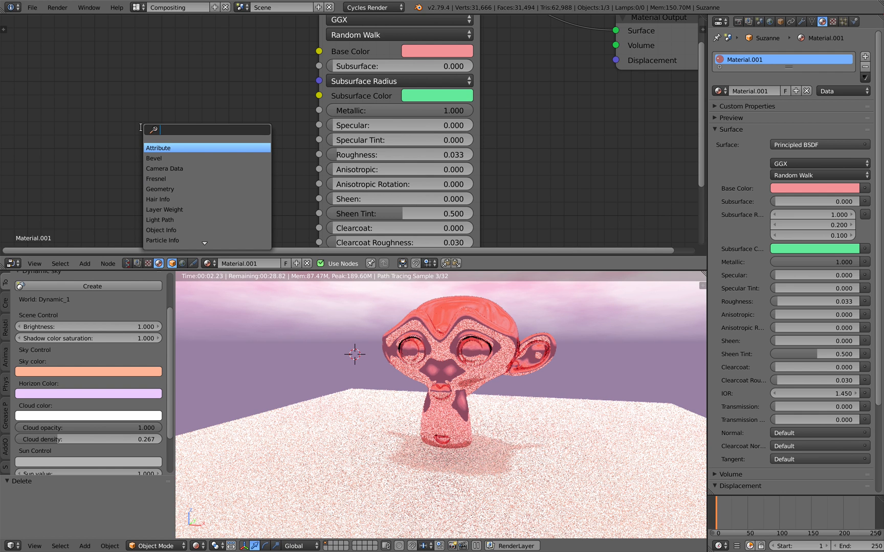
type("lay")
key("Return")
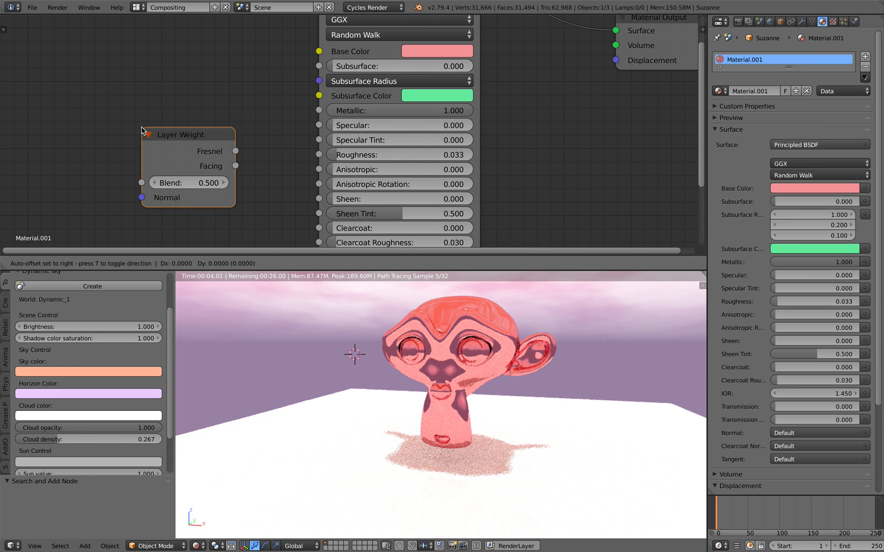
left_click(138, 88)
left_click_drag(231, 122, 242, 120)
scroll(240, 121, "down", 2)
middle_click_drag(234, 125, 181, 143)
left_click_drag(197, 141, 212, 134)
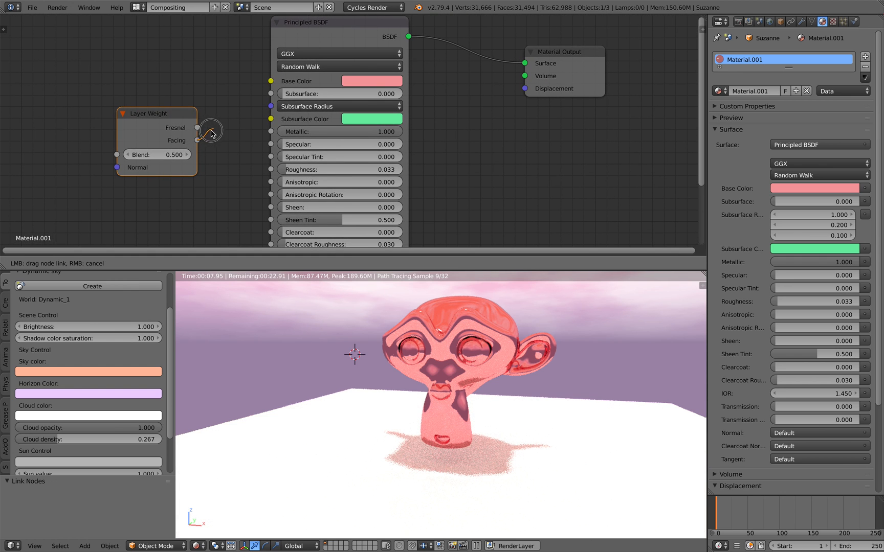
left_click_drag(267, 134, 270, 132)
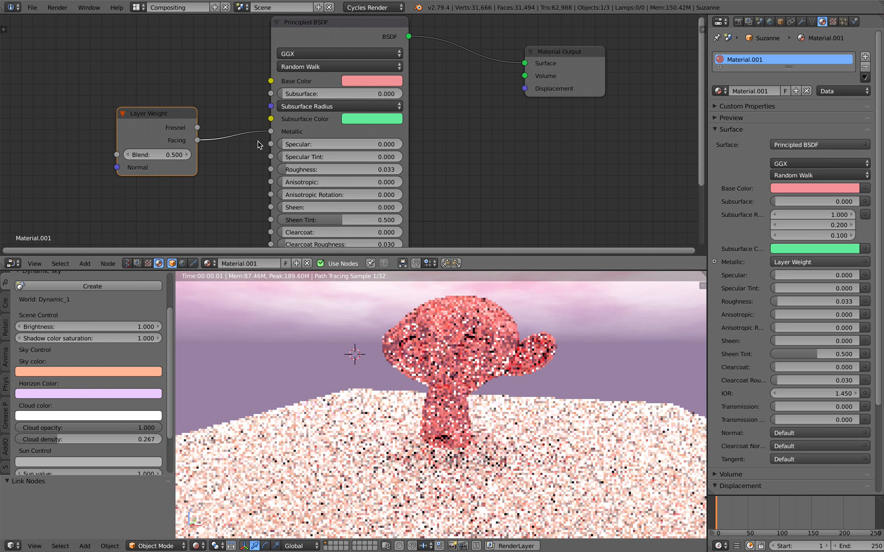
- Set the Layer Weight blend to 0.400 and inspect the monkey's surface up close
mouse_move(173, 158)
left_mouse_down()
mouse_move(123, 157)
mouse_move(163, 157)
left_mouse_up()
mouse_move(445, 379)
middle_mouse_down()
mouse_move(442, 391)
mouse_move(443, 383)
middle_mouse_up()
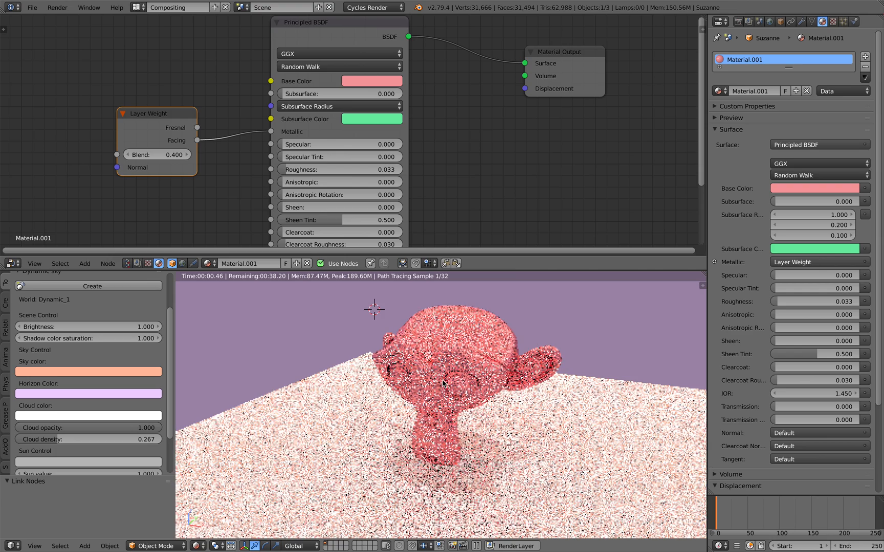
middle_click_drag(471, 354, 492, 331)
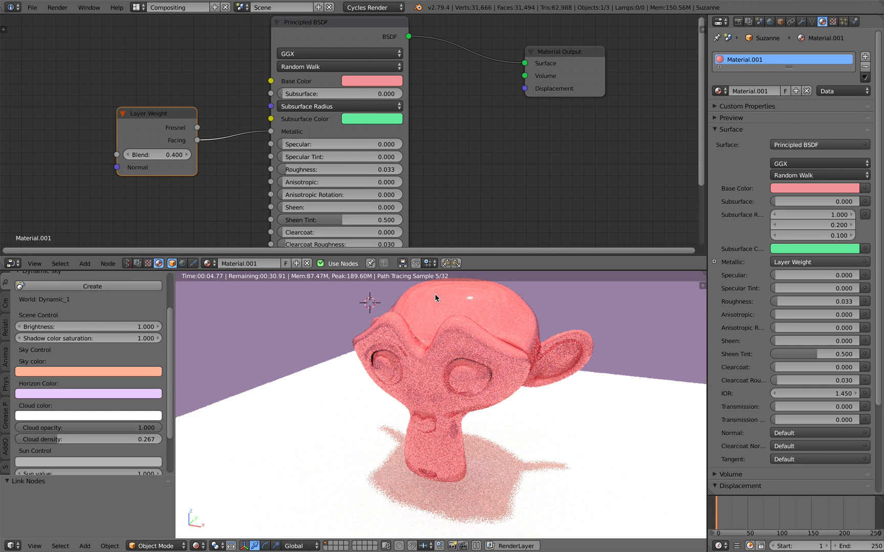
- Set the Principled BSDF's specular to 0.169 and roughness to 0.038, and check the monkey from a lower angle
middle_click_drag(332, 171, 355, 139)
mouse_move(354, 136)
left_mouse_down()
mouse_move(345, 110)
mouse_move(353, 111)
left_mouse_up()
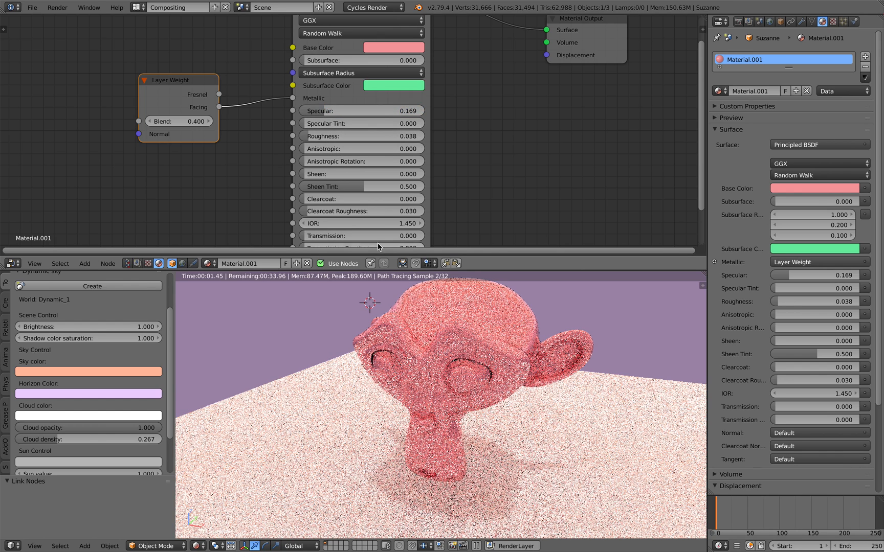
middle_click_drag(351, 214, 363, 177)
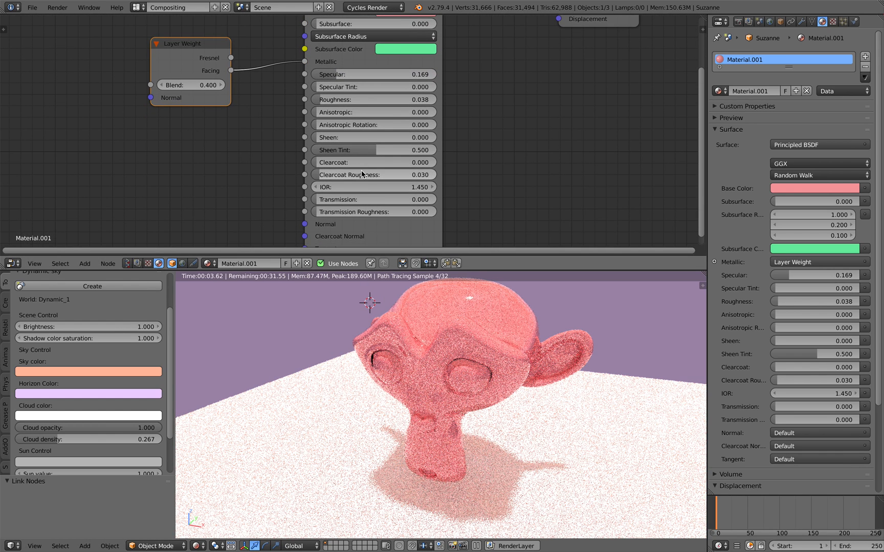
mouse_move(394, 317)
middle_mouse_down()
mouse_move(393, 331)
mouse_move(363, 225)
middle_mouse_up()
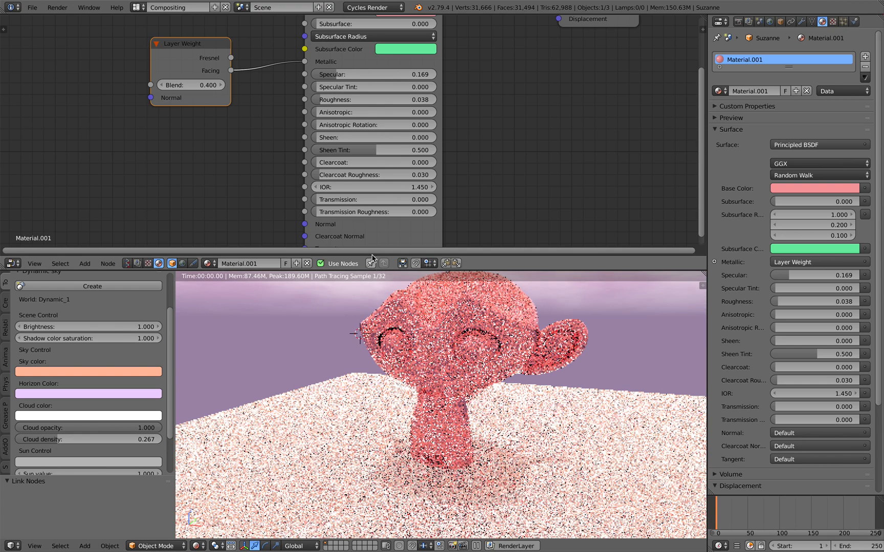
- Set the Principled BSDF's transmission to 1.000 and transmission roughness to 0.140
scroll(348, 166, "down", 1)
middle_click_drag(348, 167, 352, 164)
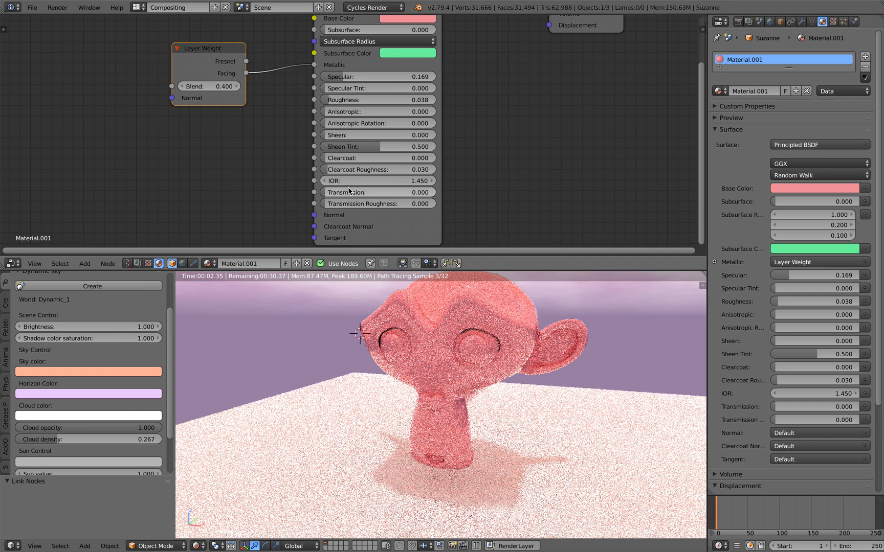
left_click_drag(338, 196, 420, 261)
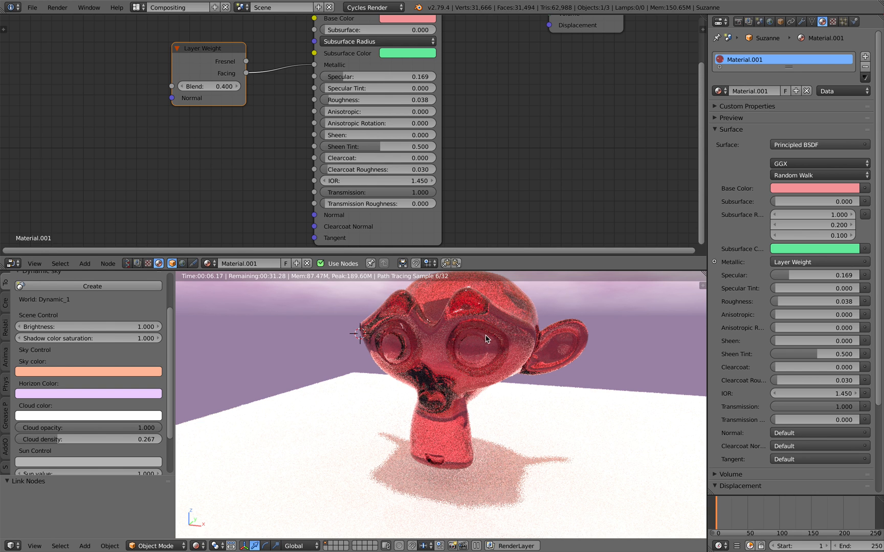
mouse_move(373, 205)
left_mouse_down()
mouse_move(386, 204)
mouse_move(358, 208)
left_mouse_up()
- Show the monkey's full material node graph, select the Principled BSDF node, and examine the rendered result from another angle
scroll(308, 144, "down", 1)
middle_click_drag(345, 24, 344, 48)
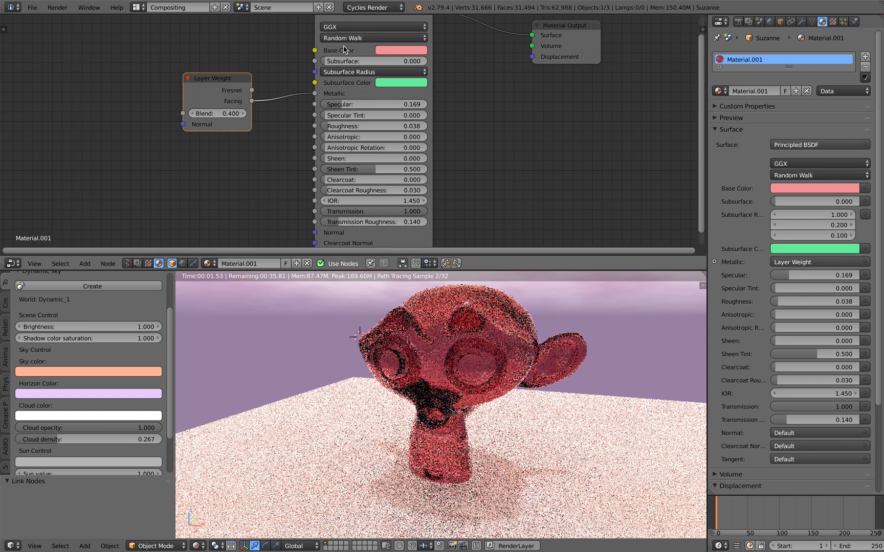
scroll(330, 85, "down", 2)
middle_click_drag(329, 86, 327, 94)
scroll(328, 93, "down", 1)
left_click_drag(349, 29, 354, 30)
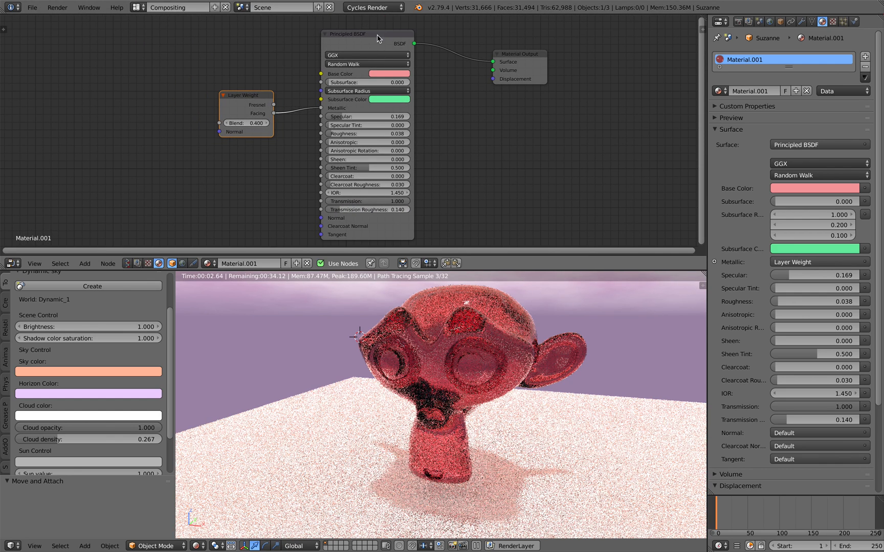
left_click(377, 38)
middle_click_drag(457, 372, 470, 400)
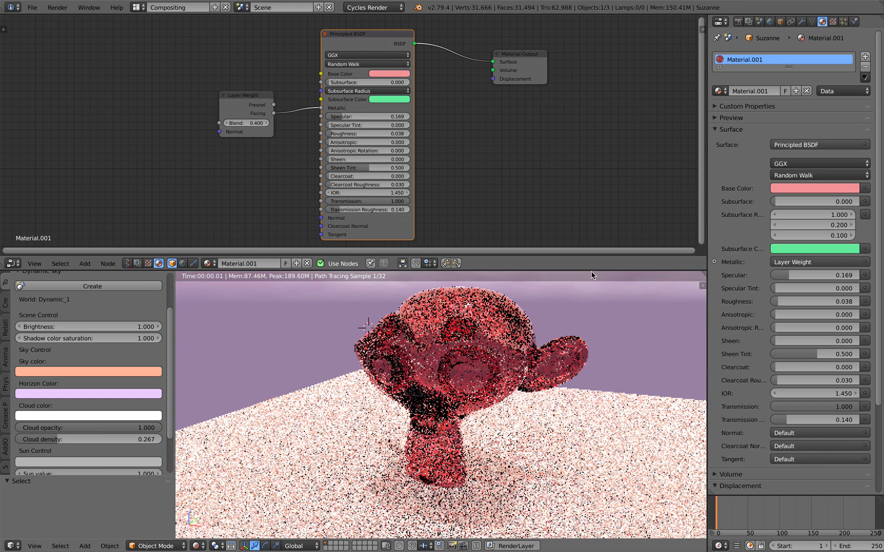
- Enable Transparent and Transparent Glass in the render's film settings
left_click(738, 21)
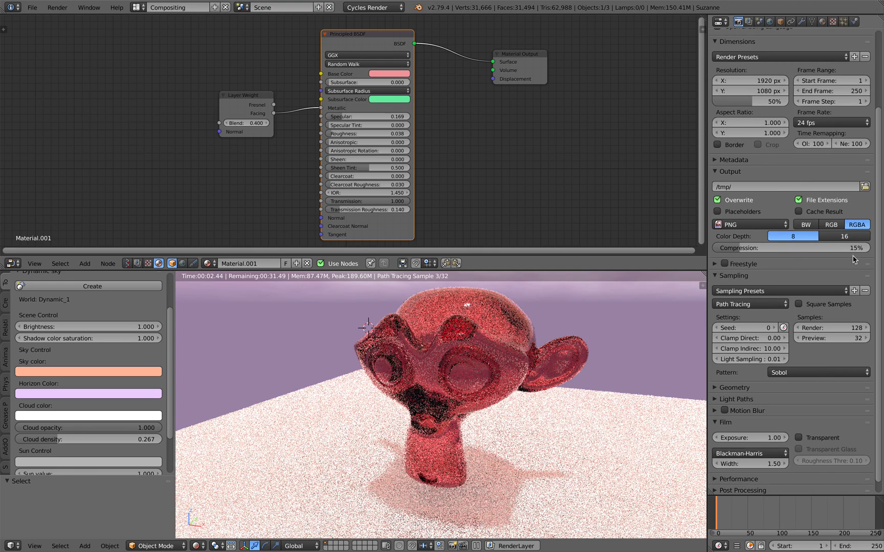
scroll(833, 432, "down", 1)
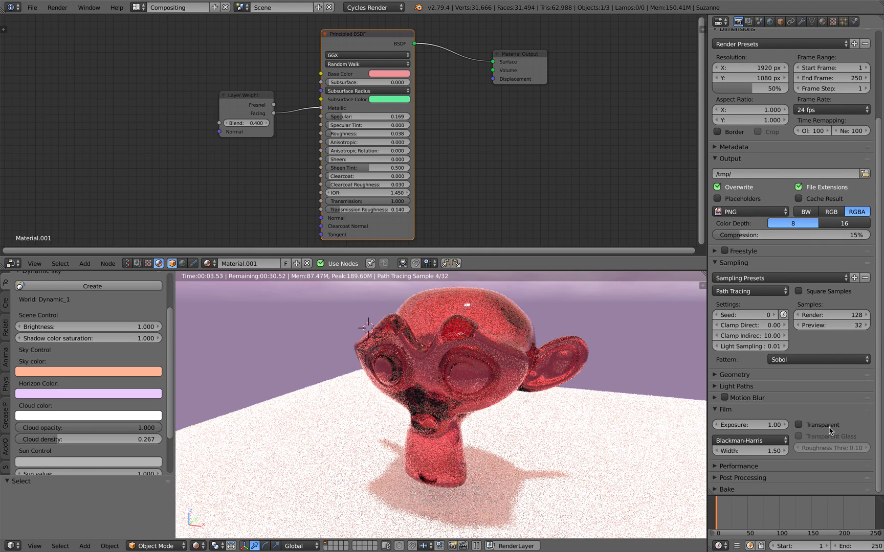
left_click(797, 426)
left_click(799, 436)
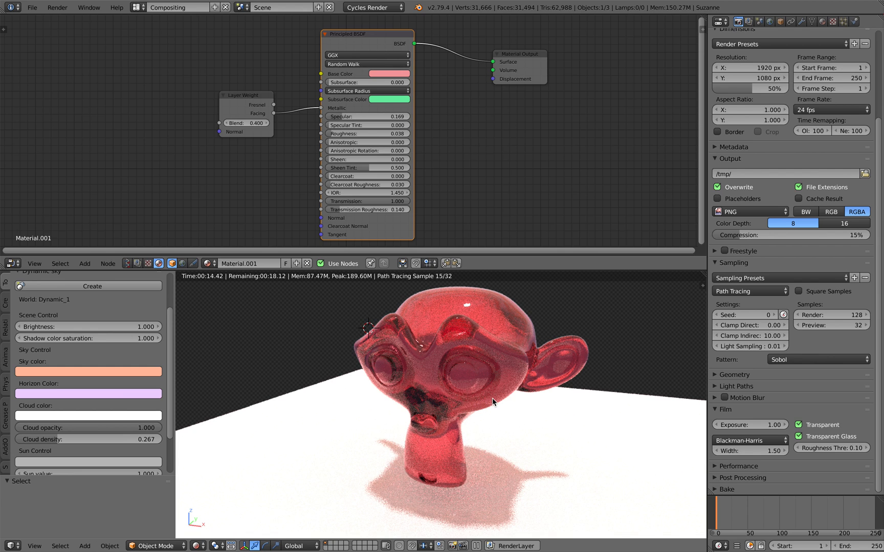
- Switch the 3D view's shading to Solid
left_click(196, 546)
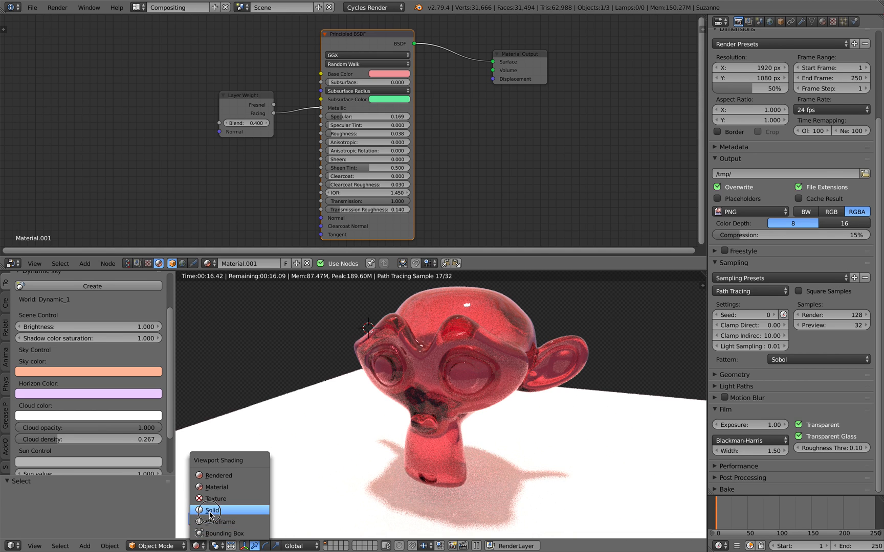
left_click(225, 511)
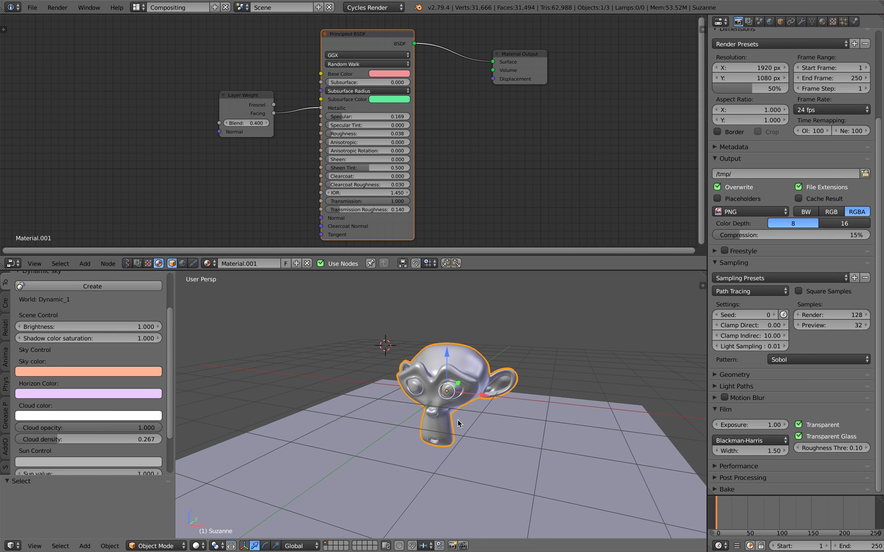
- Add an area lamp to the scene and enlarge it to a scale of about 23.75
key("shift+a")
mouse_move(463, 392)
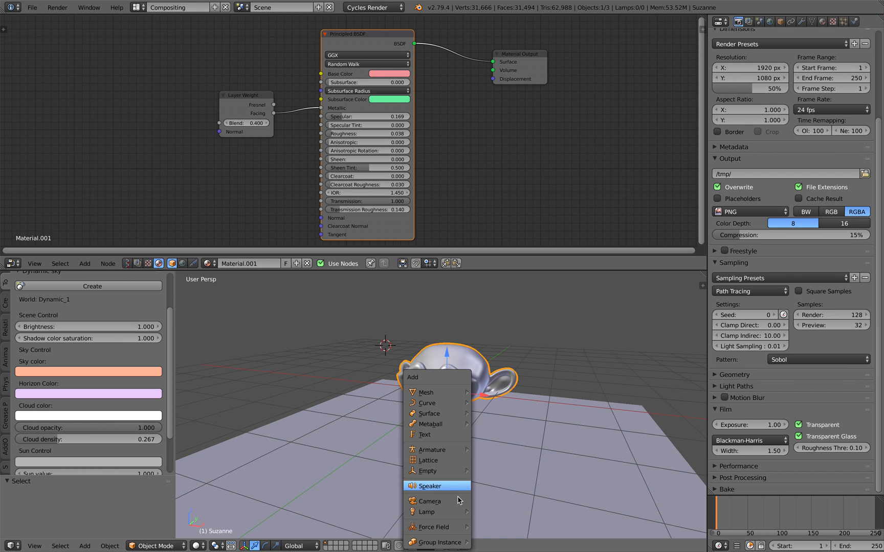
mouse_move(453, 513)
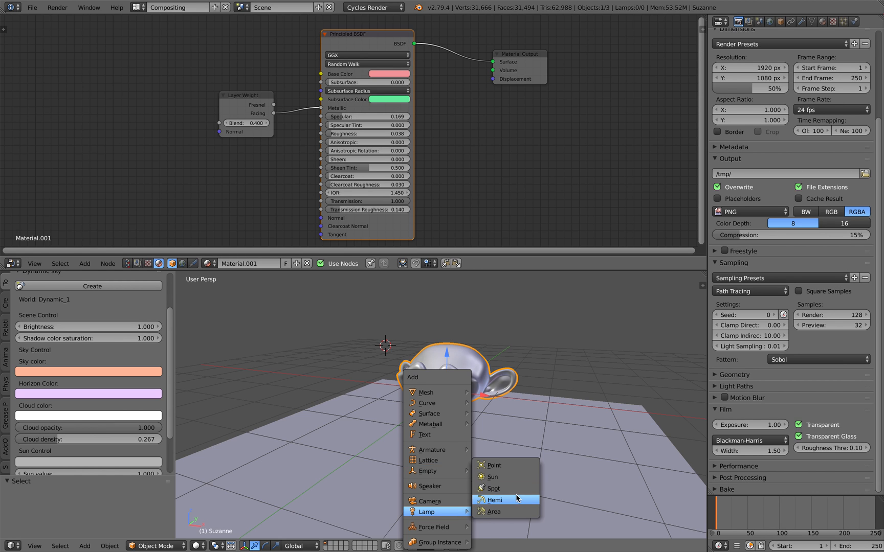
left_click(515, 512)
key("s")
left_click(615, 478)
key("s")
left_click(496, 417)
middle_click_drag(496, 417, 499, 390)
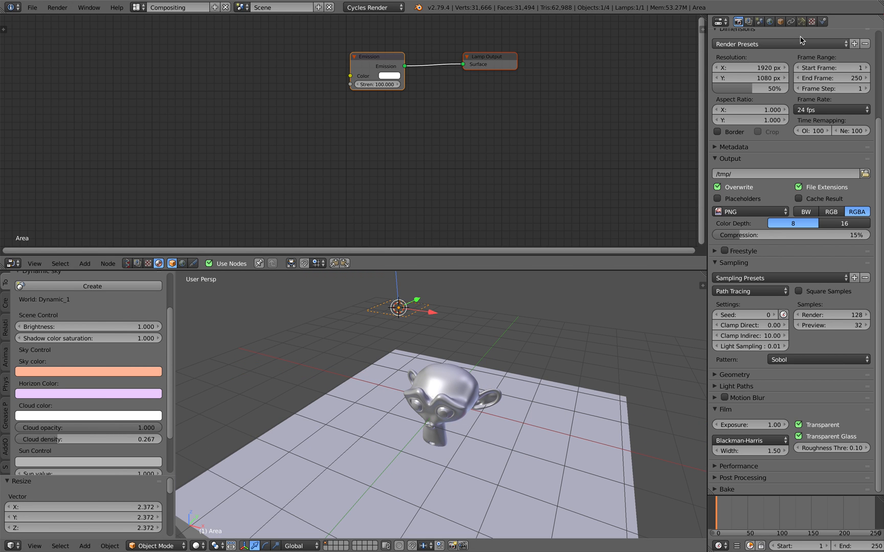
- Add a mesh plane at the area lamp's location
middle_click_drag(513, 335, 502, 338)
key("shift+a")
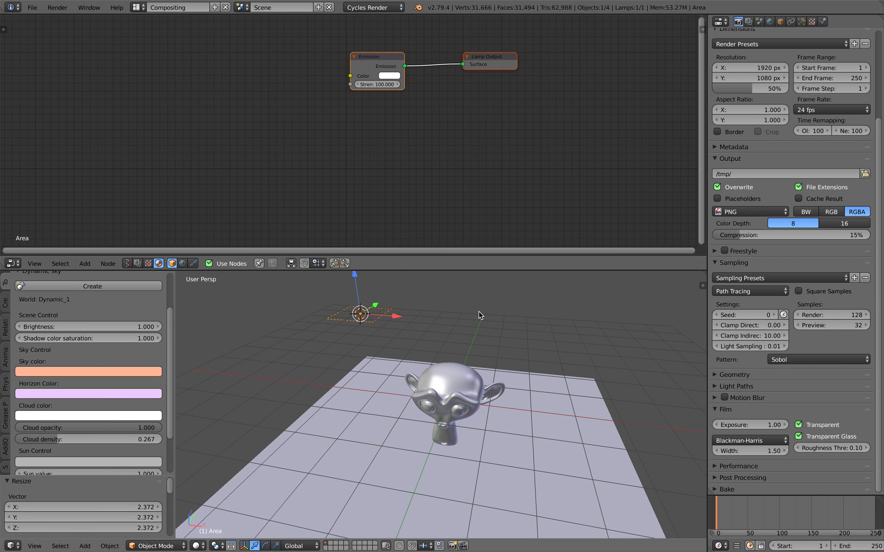
key("shift+a")
mouse_move(476, 191)
left_click(510, 193)
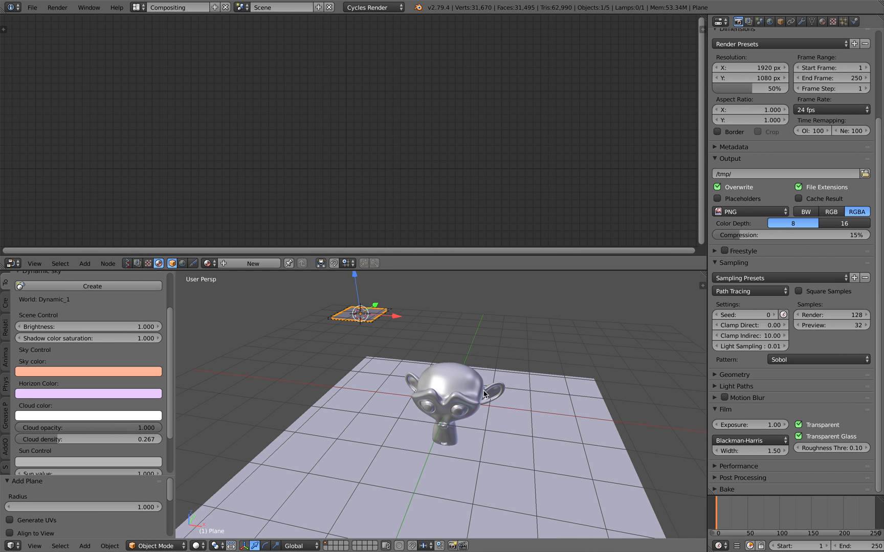
- Move the new plane away from the lamp toward the far edge of the platform
middle_click_drag(450, 338, 429, 353)
key("g")
left_click(493, 429)
left_click(495, 369)
middle_click_drag(494, 369, 481, 362)
key("g")
left_click(380, 253)
middle_click_drag(410, 327, 485, 377)
key("g")
left_click(562, 349)
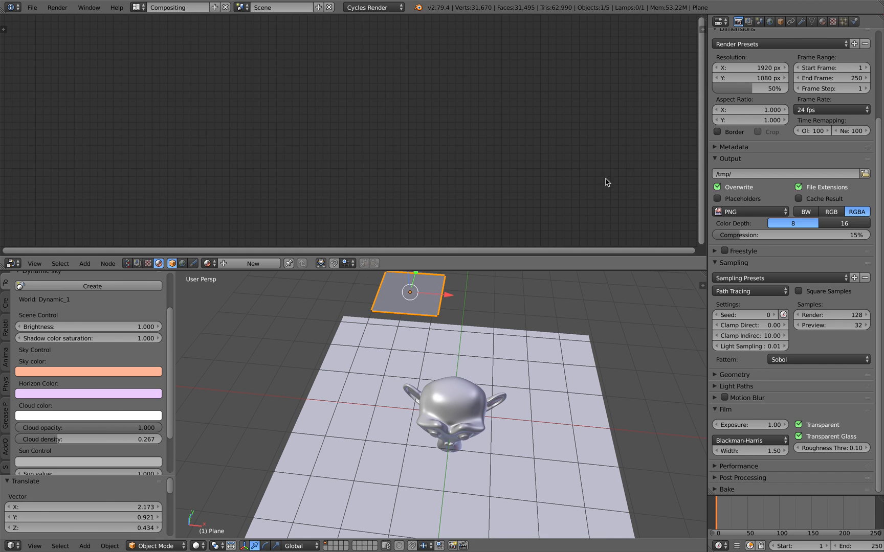
- Create a new material for the plane and set its surface shader to Emission
left_click(822, 21)
left_click(785, 90)
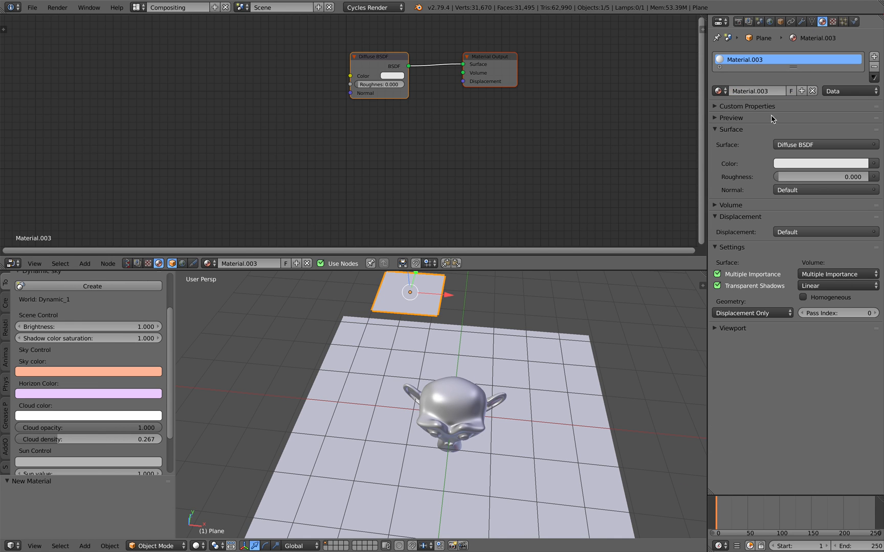
left_click(797, 145)
left_click(757, 222)
- Position the emissive plane in the air above the monkey's head
middle_click_drag(440, 368, 458, 324)
key("g")
left_click(540, 384)
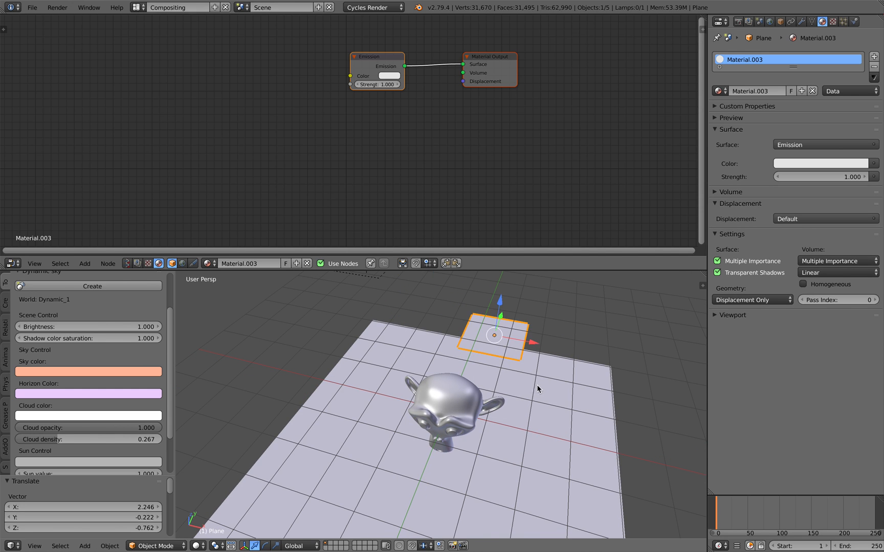
middle_click_drag(539, 384, 429, 358)
key("g")
left_click(283, 293)
middle_click_drag(283, 293, 447, 400)
key("g")
left_click(417, 373)
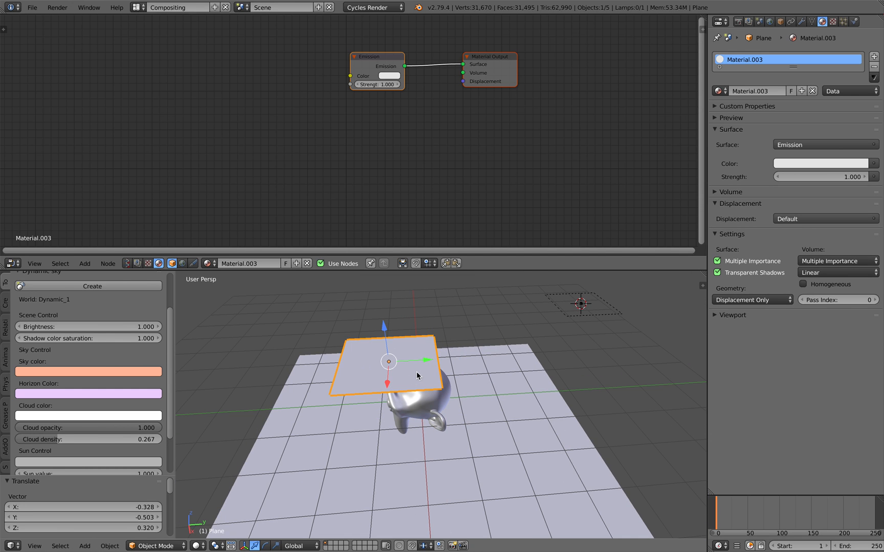
- Select the area lamp and move it closer to the monkey, above the platform
right_click(584, 303)
key("g")
left_click(391, 315)
middle_click_drag(388, 330, 444, 328)
scroll(444, 328, "down", 2)
key("g")
left_click(498, 334)
scroll(467, 354, "up", 1)
key("ctrl+s")
- Rotate the area lamp so it tilts toward the monkey
middle_click_drag(498, 334, 467, 374)
left_click(468, 355)
key("r")
key("r")
left_click(455, 360)
key("r")
left_click(442, 323)
- Adjust the tilted area lamp's position beside the monkey and select the emissive plane
middle_click_drag(440, 320, 423, 395)
key("g")
left_click(439, 349)
key("g")
left_click(513, 357)
scroll(474, 358, "up", 2)
middle_click_drag(476, 293, 482, 335)
right_click(483, 336)
scroll(493, 343, "down", 2)
middle_click_drag(463, 408, 458, 365)
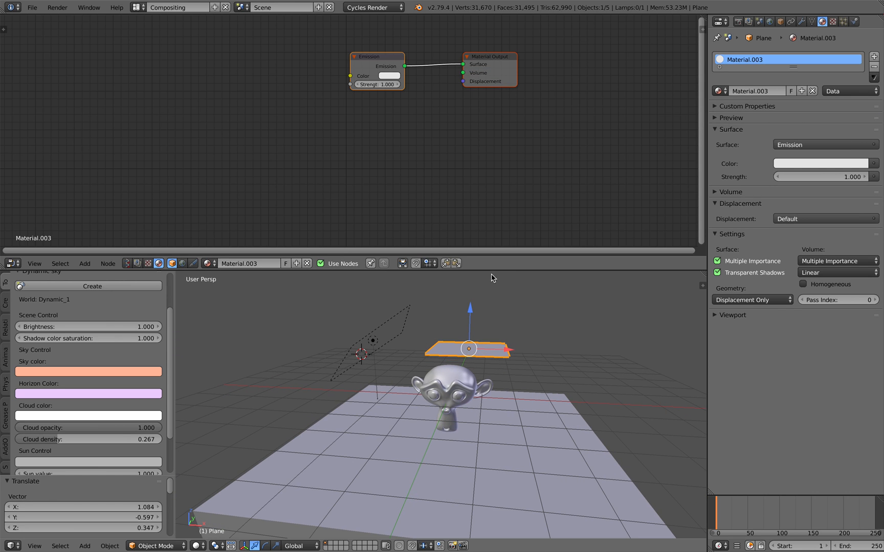
- Enlarge the 3D view and switch its shading to Rendered
left_click_drag(500, 270, 501, 176)
scroll(503, 248, "up", 1)
left_click(196, 546)
left_click(209, 466)
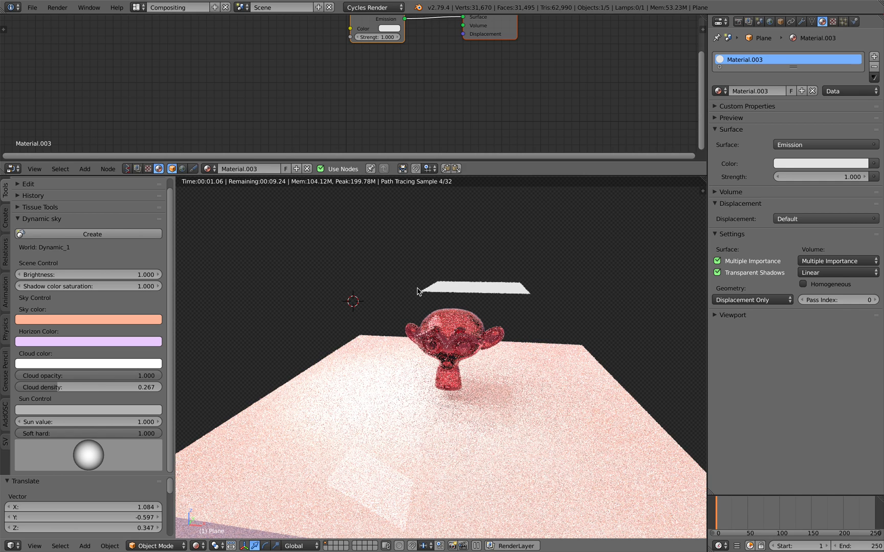
- Split the properties editor in two and turn the upper part into an Outliner
left_click_drag(879, 18, 869, 173)
left_click(721, 21)
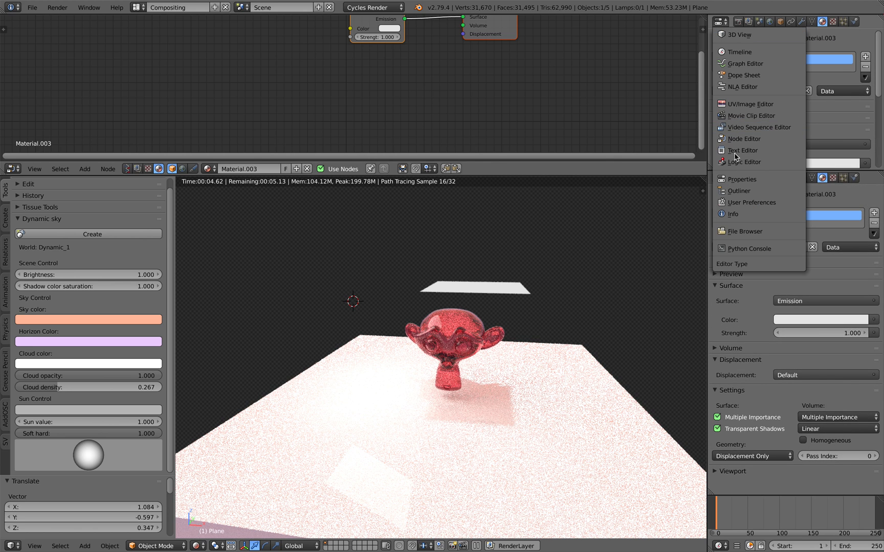
left_click(735, 193)
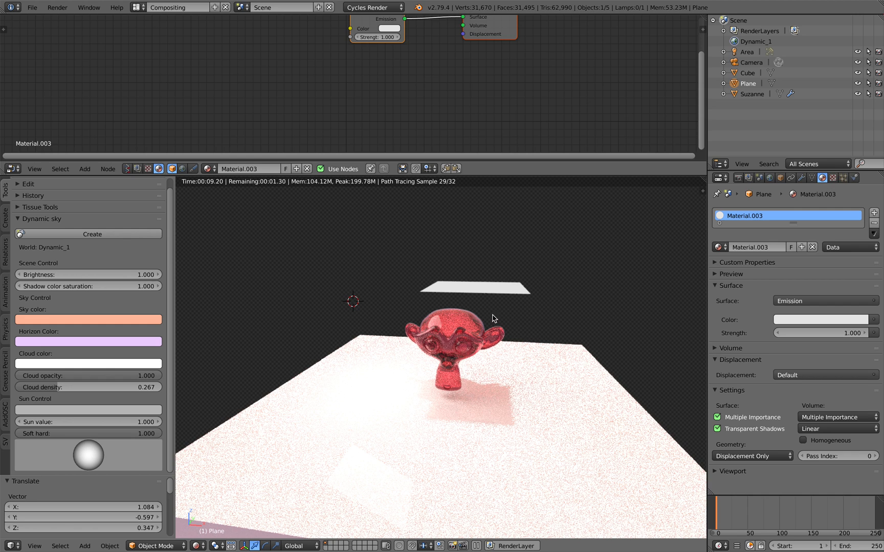
- Show the world settings and set the Dynamic Sky scene brightness to 0.2
left_click(769, 179)
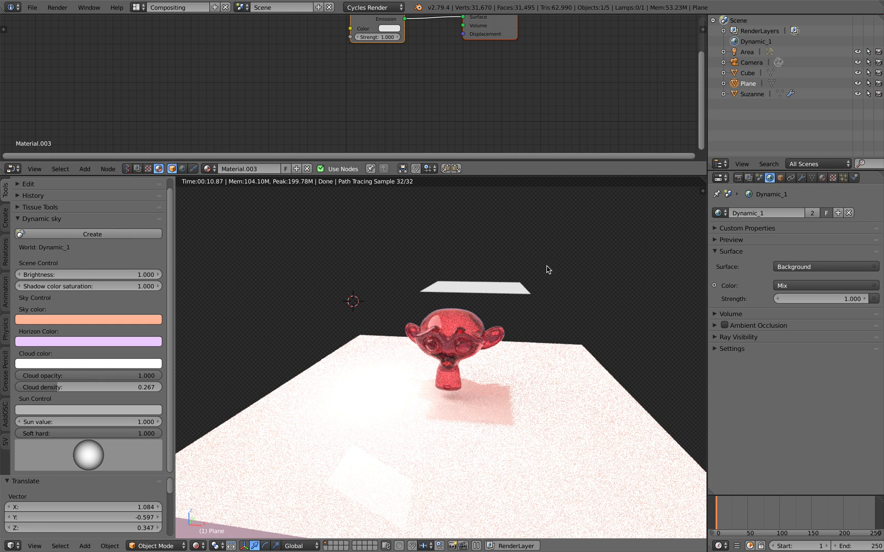
left_click(90, 275)
type(".2")
key("Return")
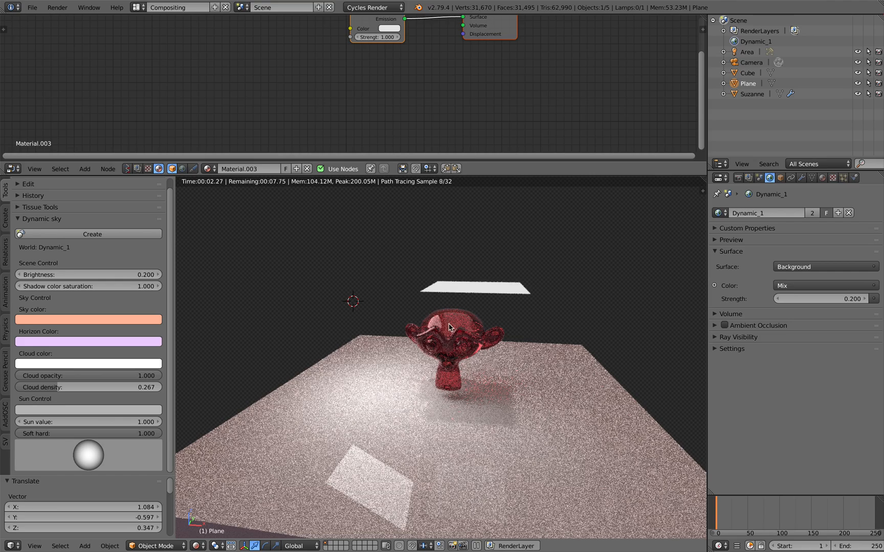
- Set the plane's emission strength to 20 and its emission color to pale yellow
left_click(749, 75)
left_click(748, 83)
middle_click_drag(466, 306, 486, 273)
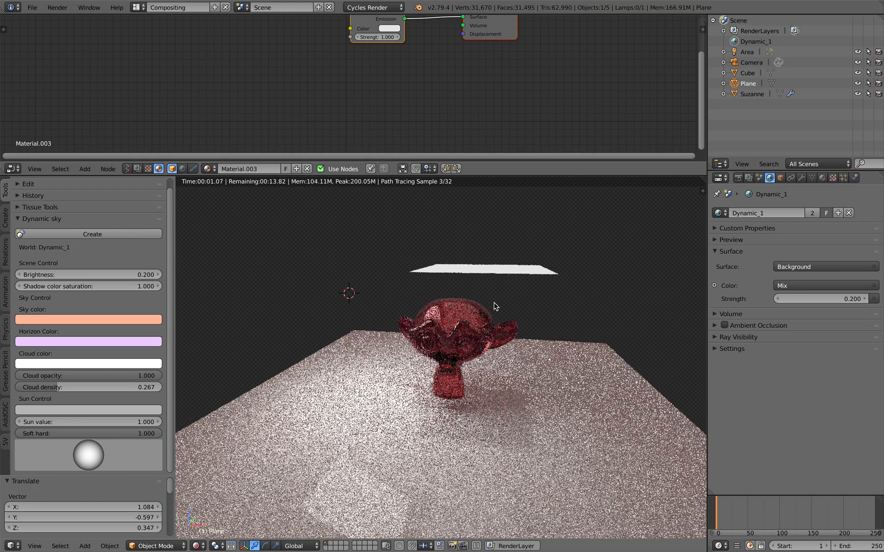
left_click(822, 178)
left_click(802, 333)
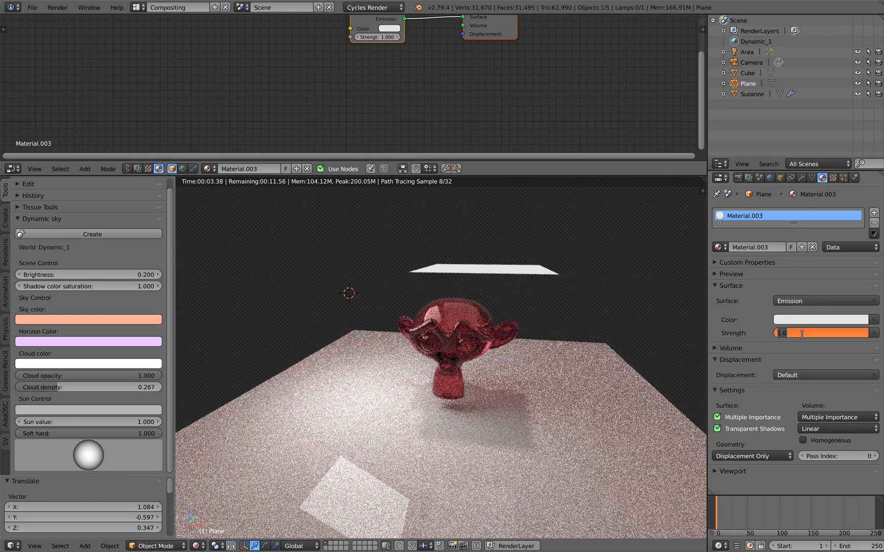
type("20")
key("Return")
left_click(804, 321)
left_click(805, 212)
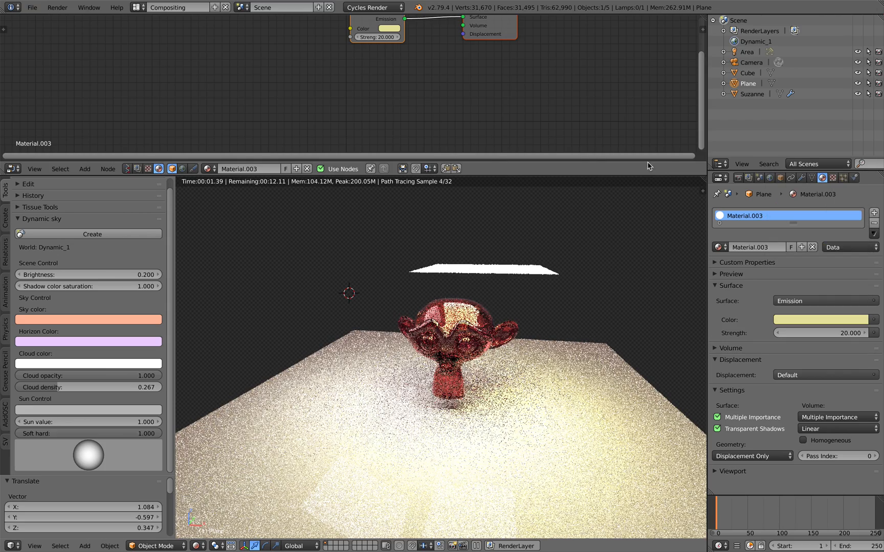
- Select the area lamp and change its emission color to pink
left_click(748, 52)
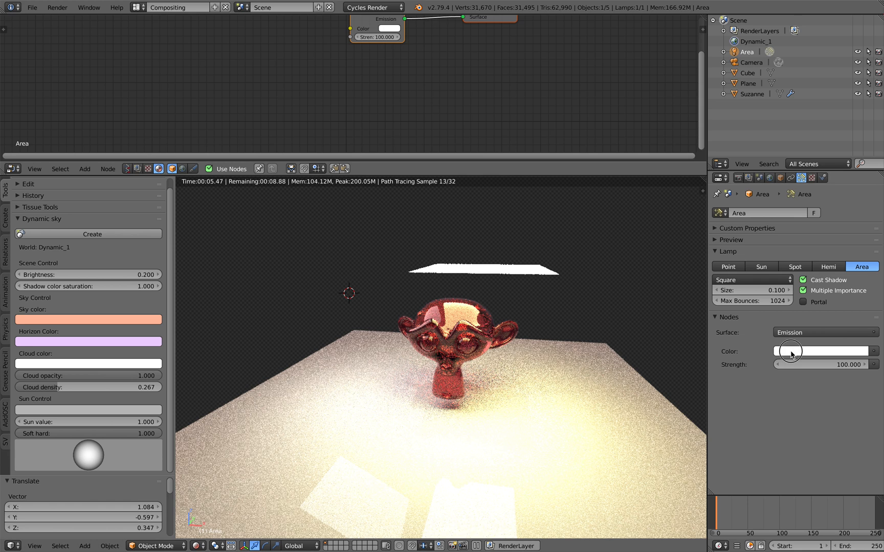
left_click(790, 353)
left_click(828, 252)
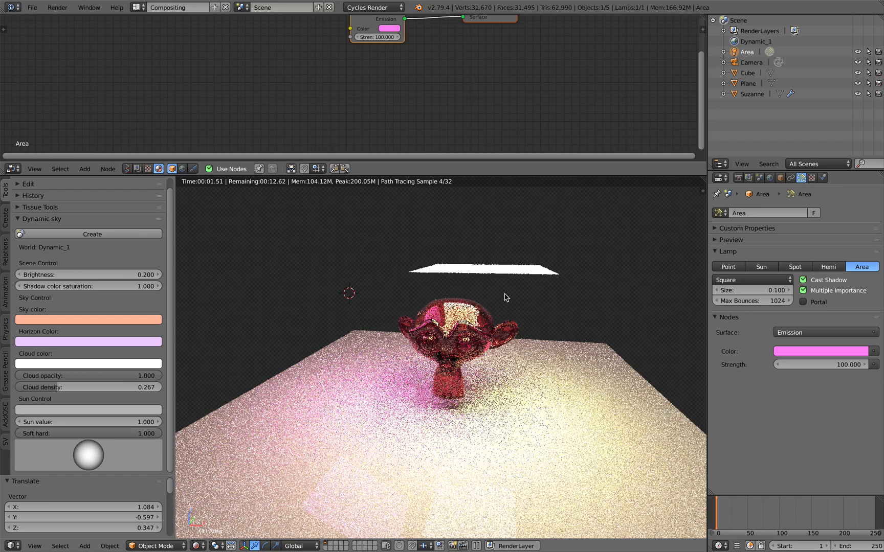
- Look at the scene through the active camera
left_click(34, 546)
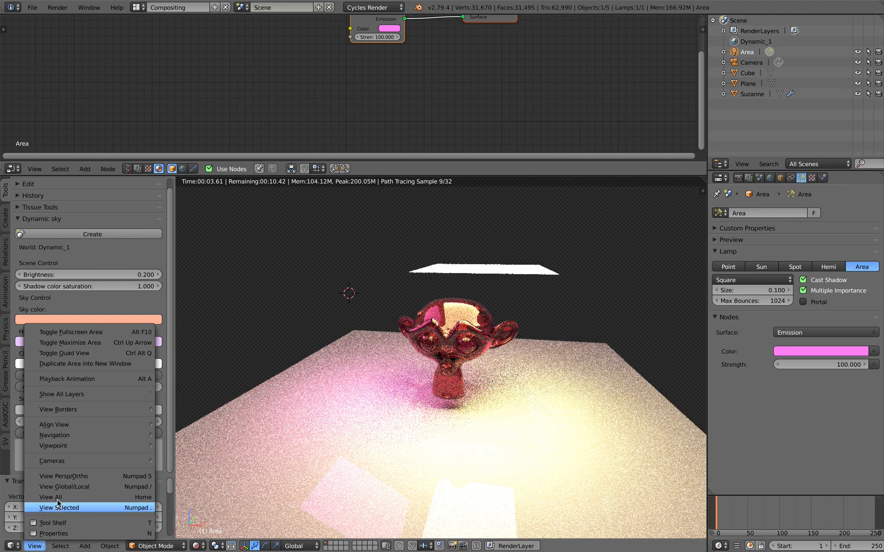
mouse_move(69, 461)
left_click(223, 470)
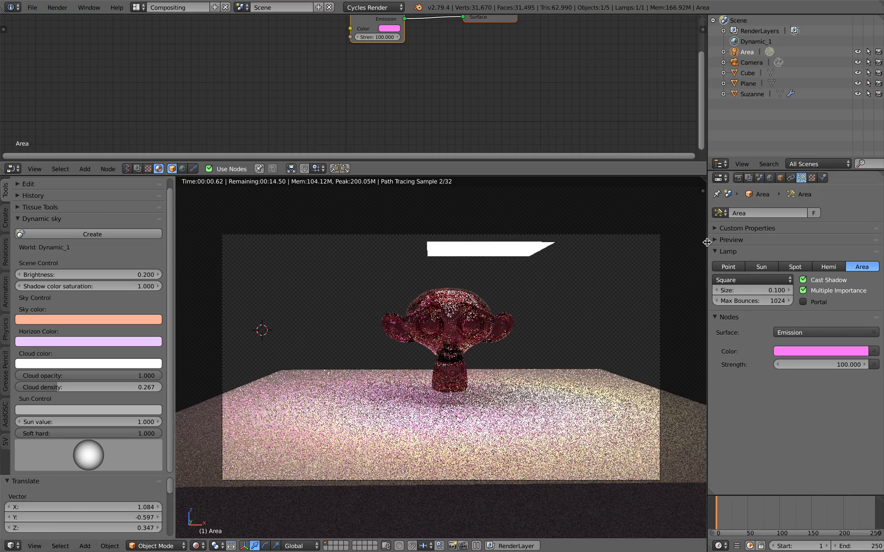
- Enable Lock Camera to View and reframe the camera on the monkey from a slightly different angle
left_click(703, 192)
scroll(663, 333, "down", 2)
left_click(641, 356)
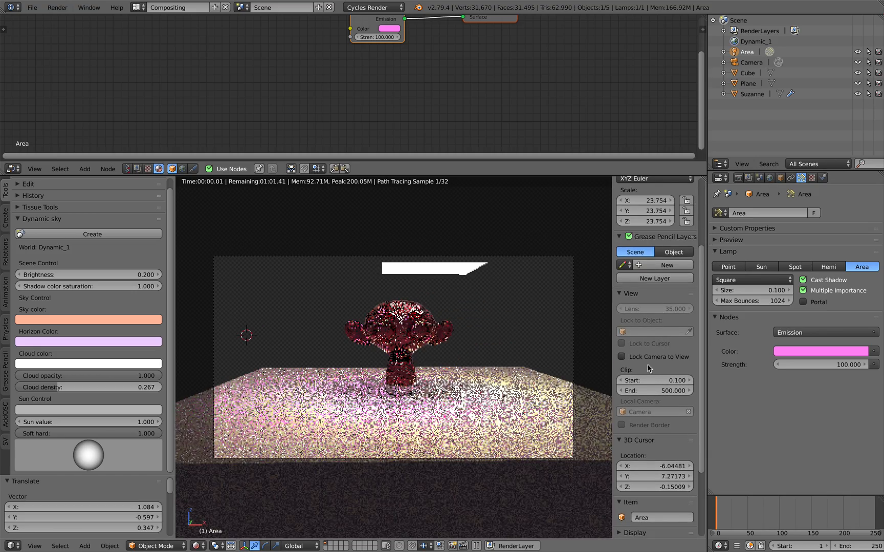
scroll(521, 351, "up", 2)
middle_click_drag(517, 351, 496, 382)
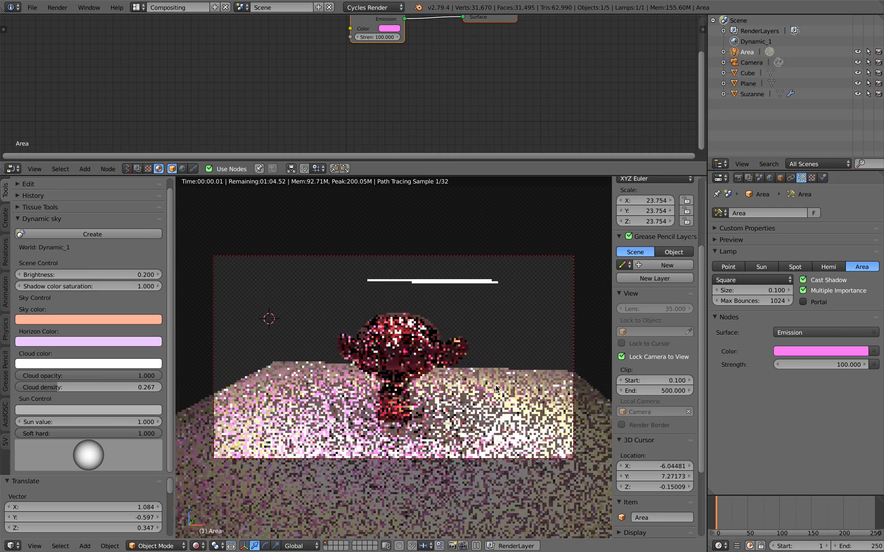
middle_click_drag(467, 309, 472, 303)
- Disable the emissive plane's Camera ray visibility in the Cycles settings and frame the monkey closer in the camera
right_click(474, 276)
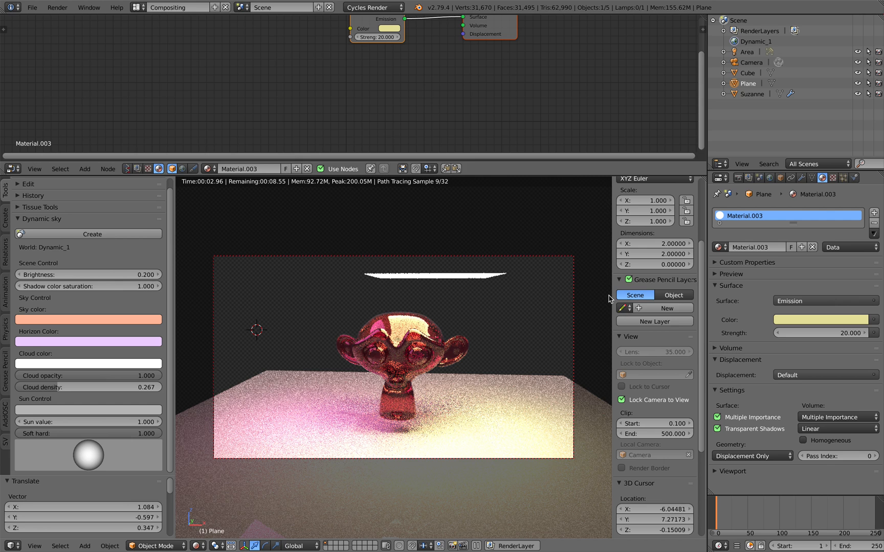
left_click(780, 177)
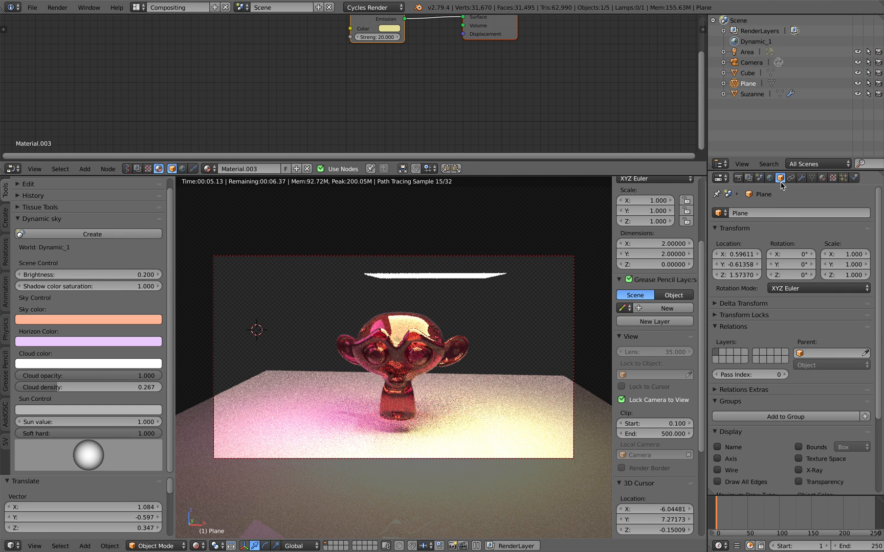
scroll(798, 424, "down", 3)
scroll(799, 429, "down", 2)
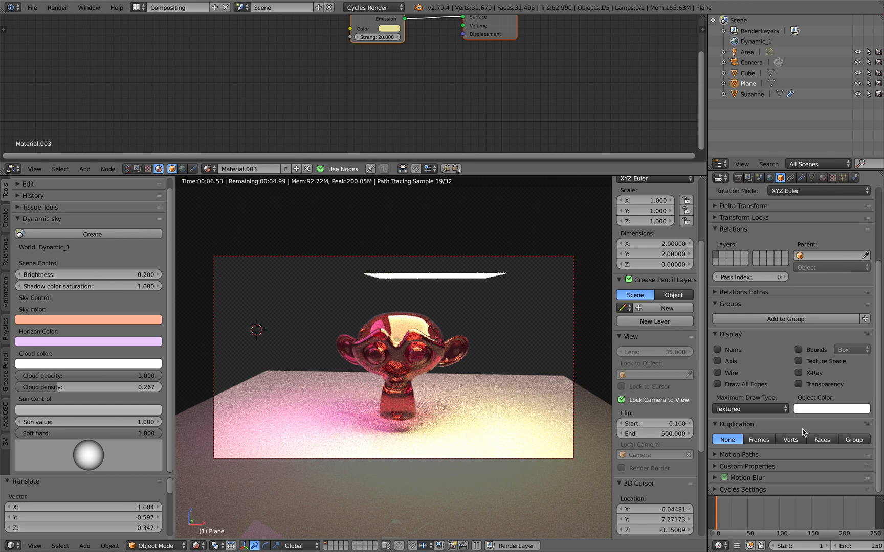
left_click(756, 489)
scroll(742, 483, "down", 4)
left_click(728, 456)
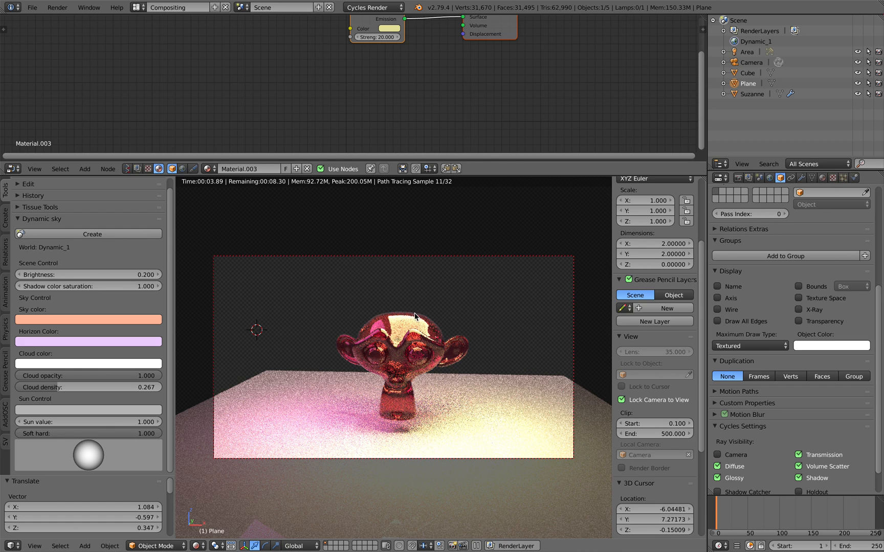
middle_click_drag(456, 334, 444, 330, "shift")
scroll(443, 330, "up", 1)
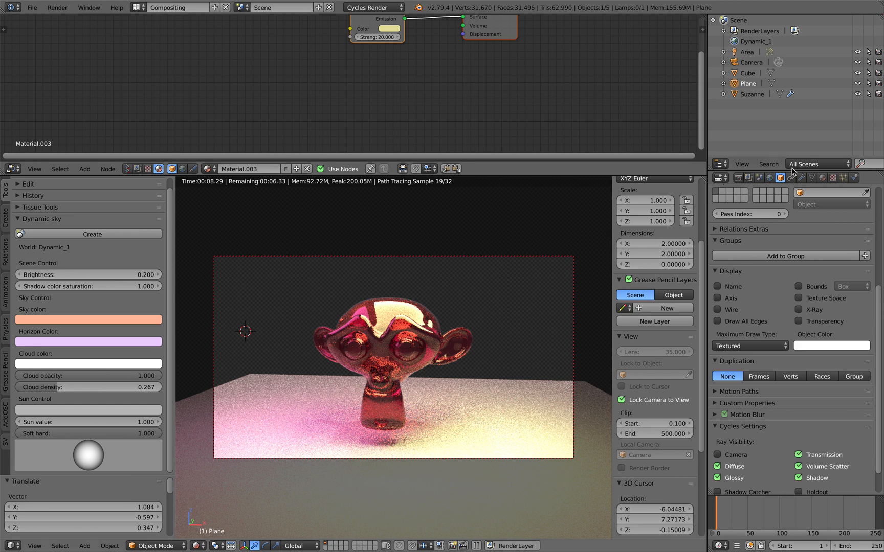
- Enable Denoising for the render layer
left_click(759, 178)
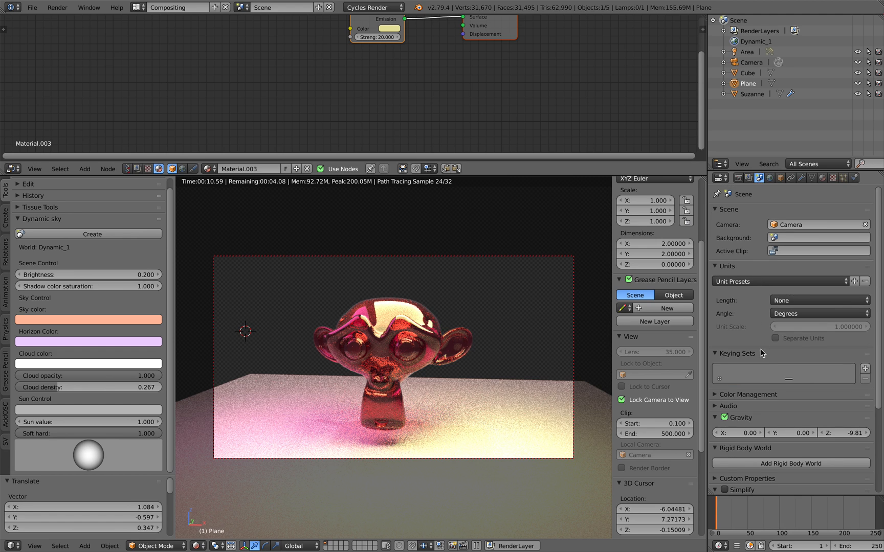
scroll(761, 439, "down", 5)
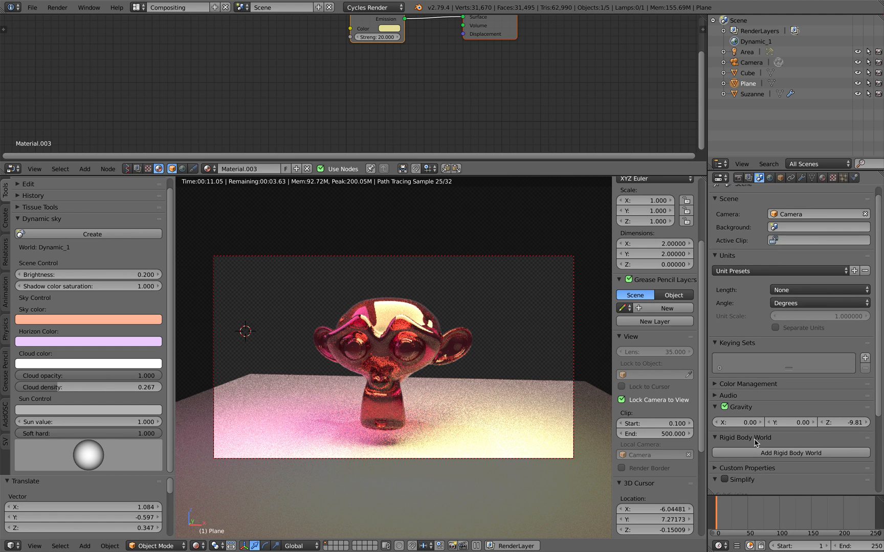
left_click(749, 178)
left_click(726, 409)
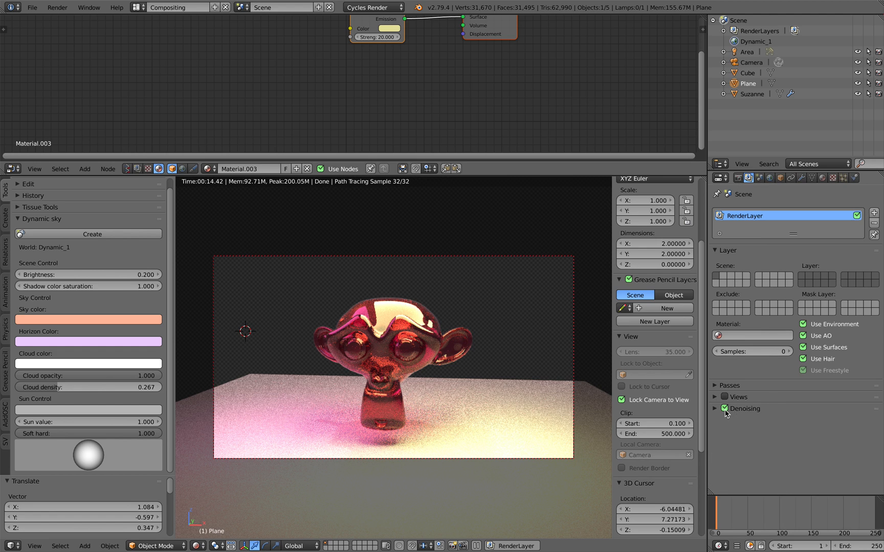
- Switch the 3D view to Solid shading and start rendering the still image
left_click(199, 544)
left_click(212, 504)
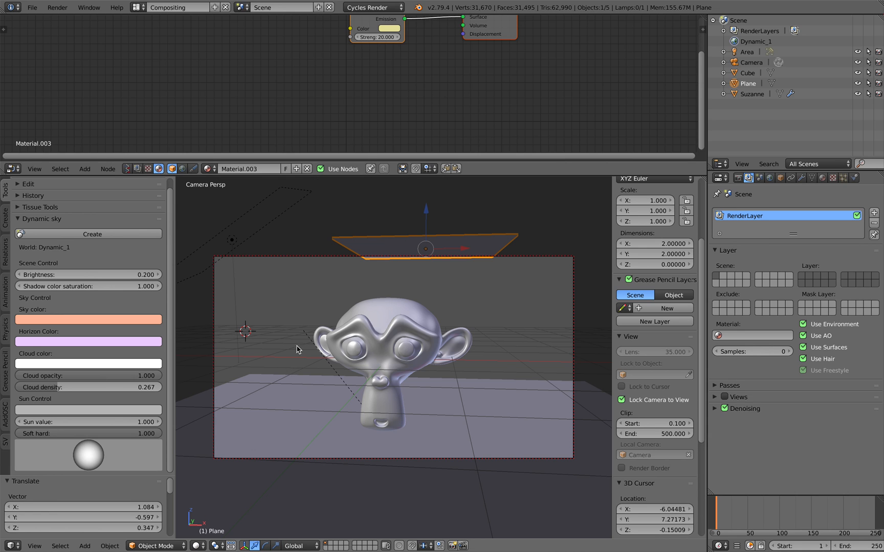
left_click(290, 295)
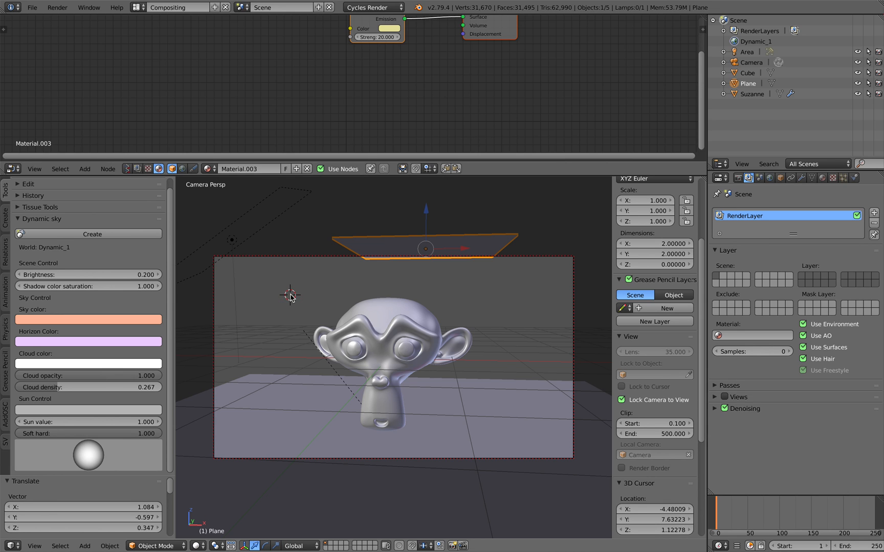
left_click(57, 7)
left_click(64, 17)
scroll(355, 362, "up", 2)
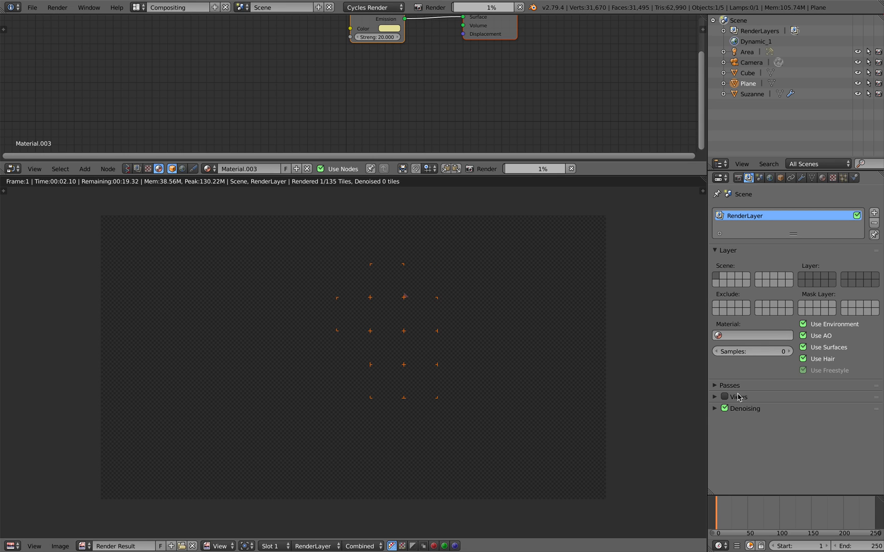
- Inspect the first rendered tiles of the monkey's forehead and eye close up while the image renders
scroll(474, 361, "up", 4)
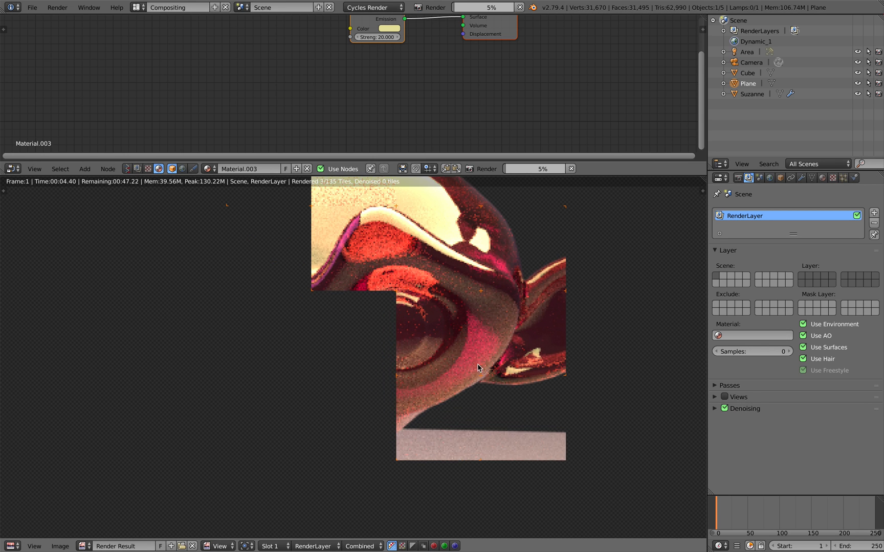
scroll(413, 244, "down", 3)
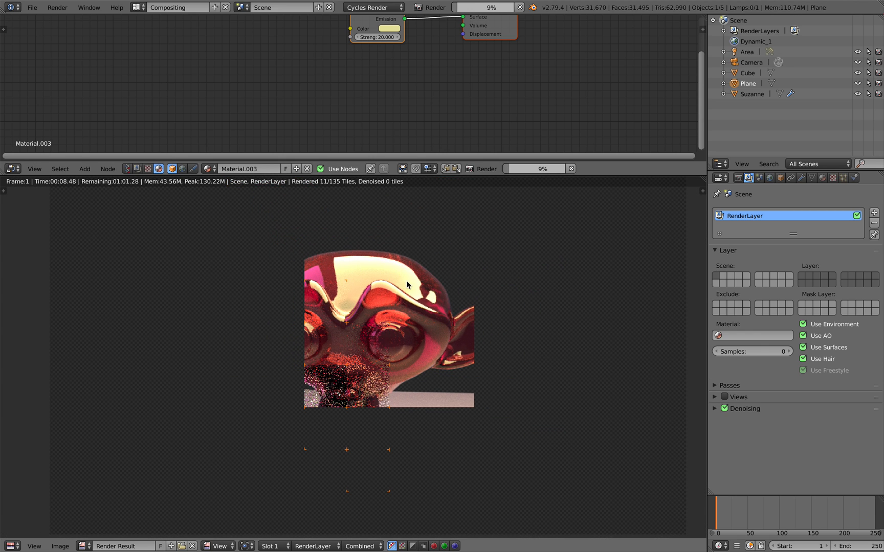
scroll(445, 309, "down", 1)
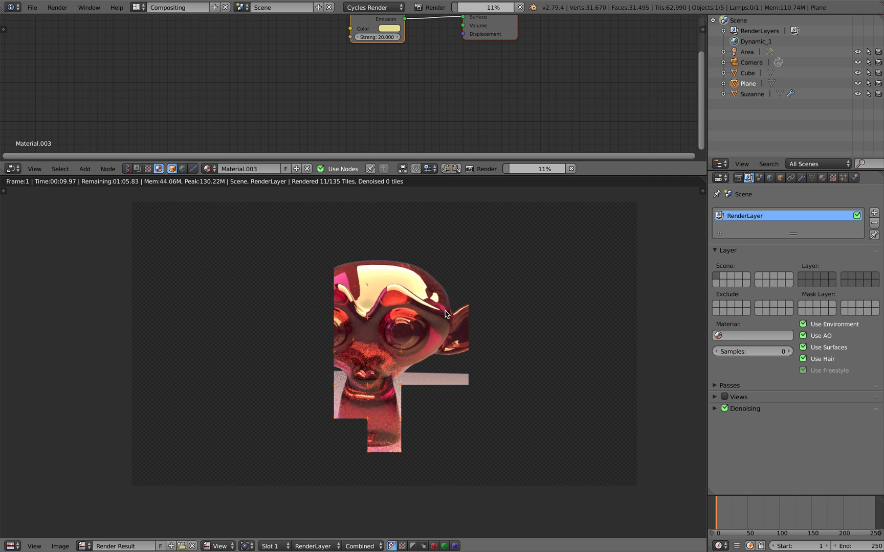
middle_click_drag(445, 310, 439, 316)
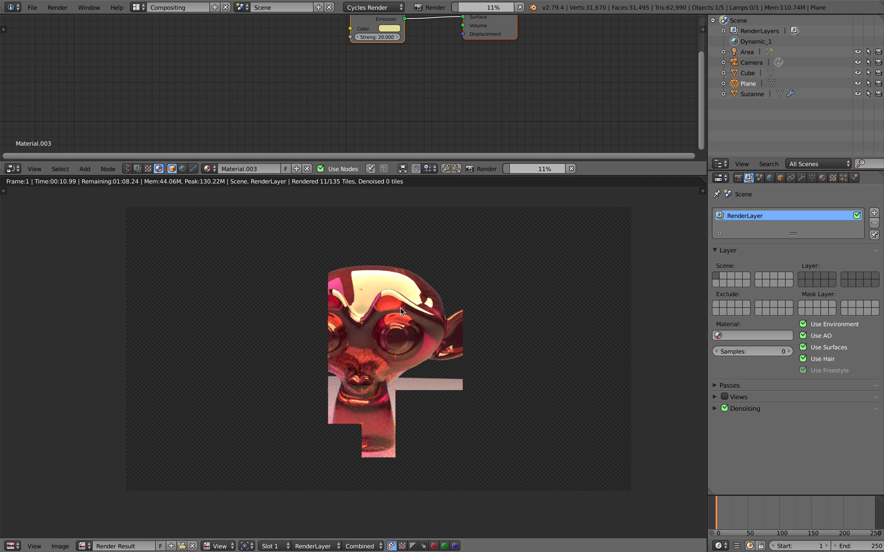
left_click(379, 8)
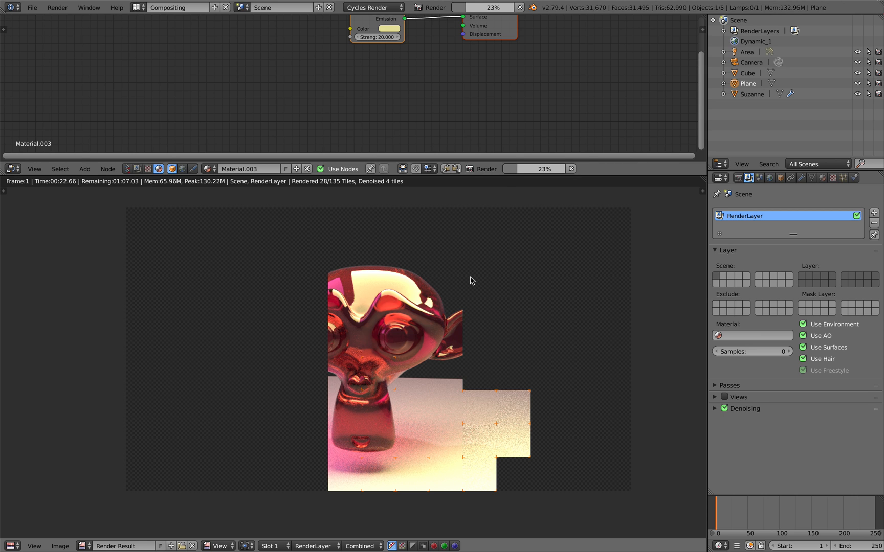
- Compare the noisy and denoised tiles on the monkey and the floor plane as the render progresses
scroll(447, 294, "up", 2)
scroll(445, 296, "down", 1)
mouse_move(422, 303)
middle_mouse_down()
mouse_move(420, 297)
mouse_move(432, 304)
middle_mouse_up()
scroll(420, 296, "up", 1)
scroll(422, 297, "down", 2)
scroll(431, 304, "up", 1)
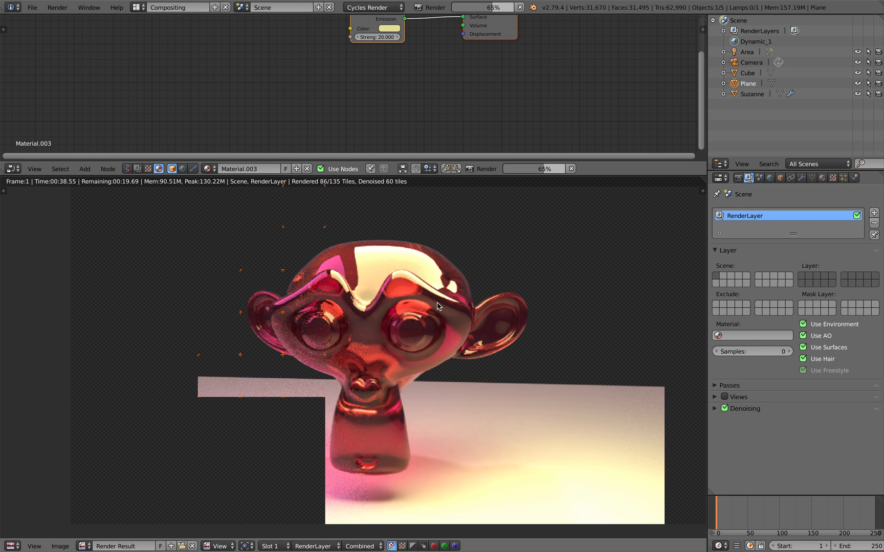
scroll(429, 302, "down", 1)
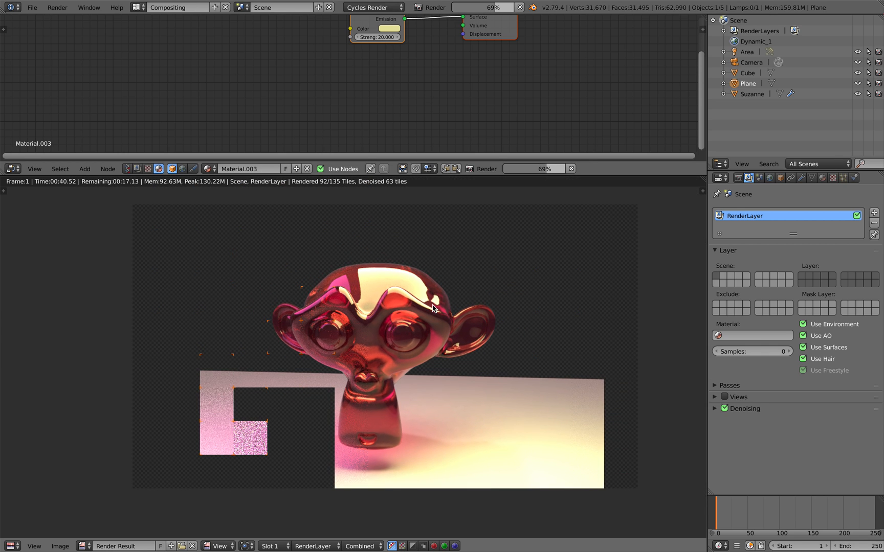
middle_click_drag(432, 306, 437, 300)
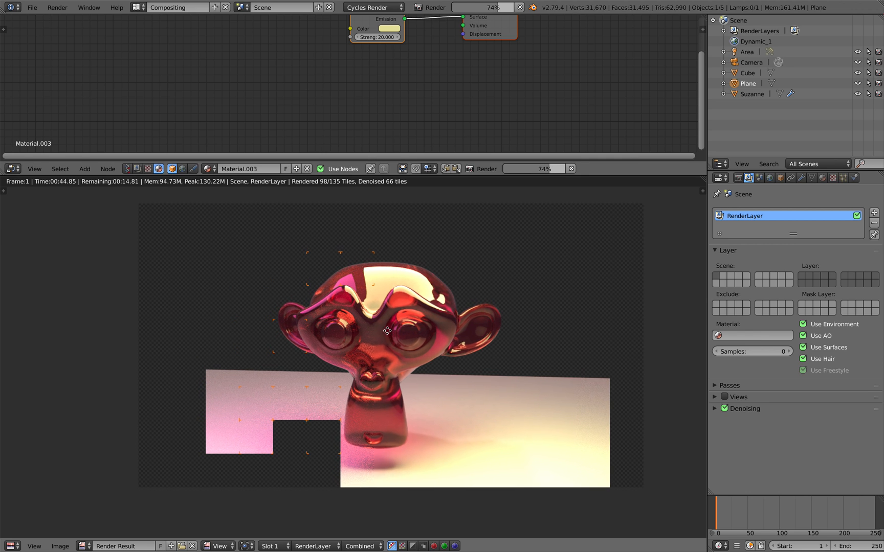
scroll(391, 330, "up", 1)
scroll(393, 334, "down", 1)
scroll(395, 338, "up", 1)
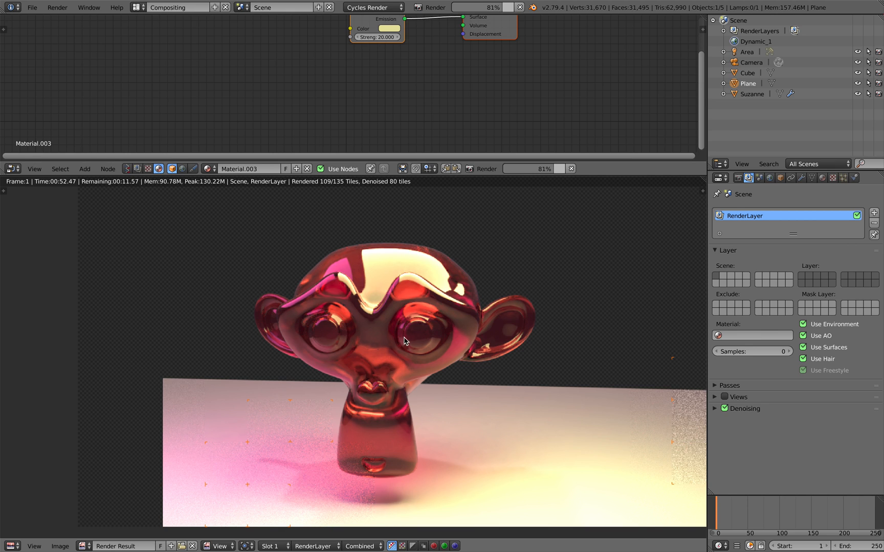
- Examine the finished render of the monkey, checking its reflections and the pink and yellow light on the floor
scroll(407, 343, "down", 1)
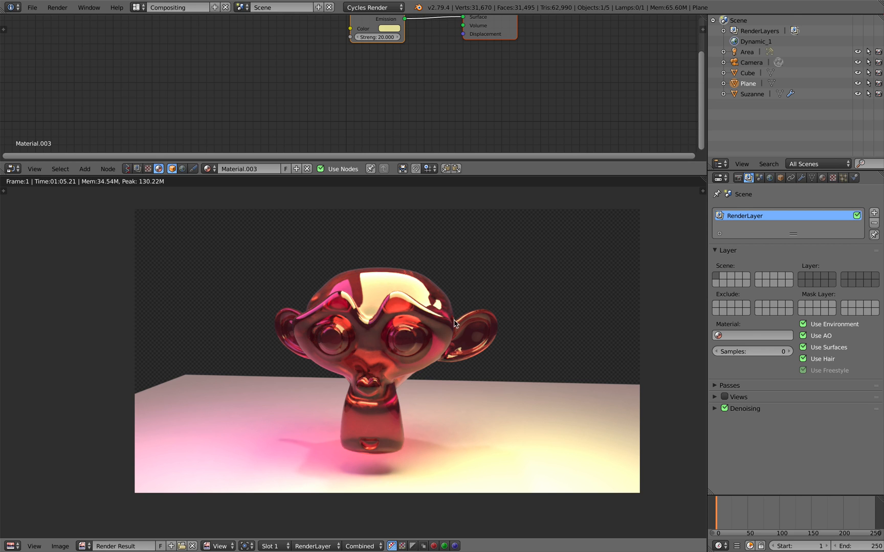
scroll(455, 320, "up", 1)
middle_click_drag(510, 320, 490, 318)
scroll(490, 310, "down", 1)
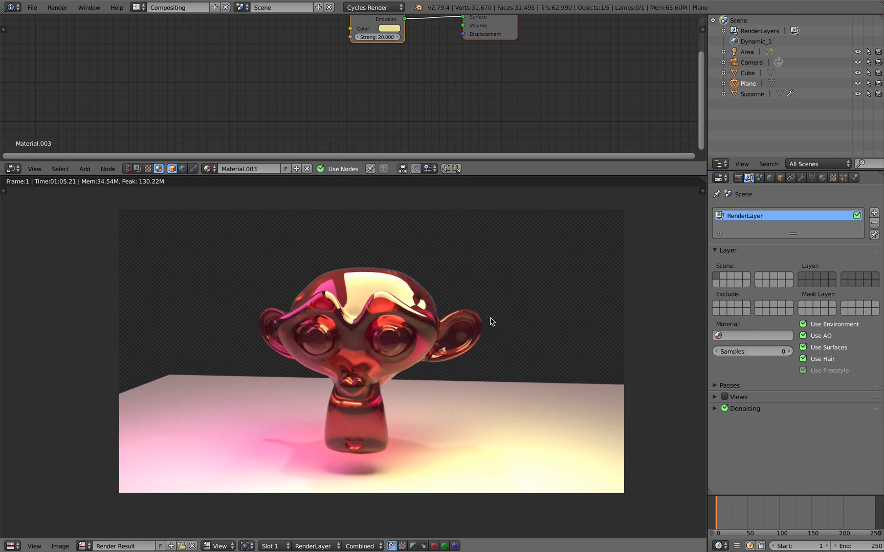